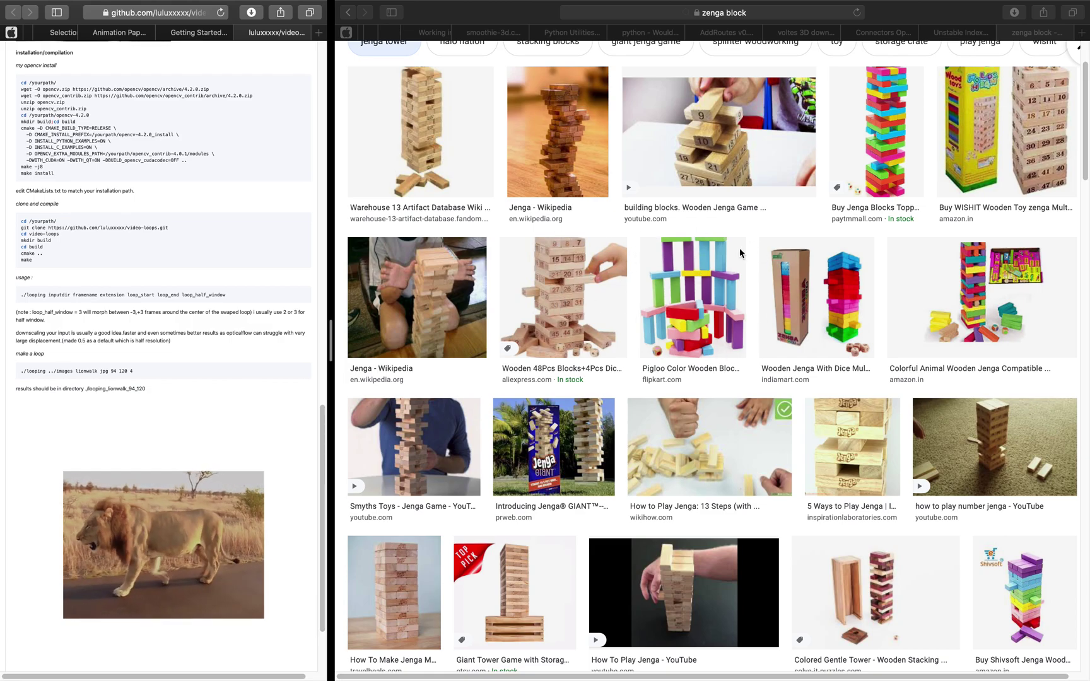
# Switch to Blender, then enlarge the node editor area and frame the whole JengaBlocks node tree above the block tower
pyautogui.hotkey('ctrl', 'Right')
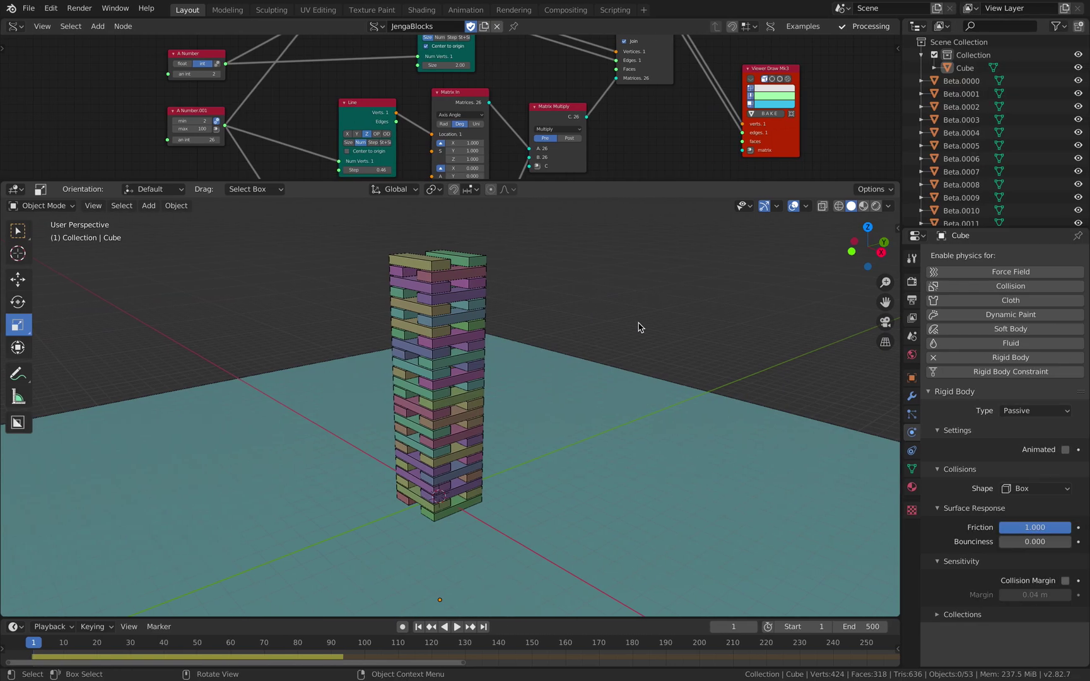
pyautogui.moveTo(625, 321); pyautogui.dragTo(615, 473, button='middle')
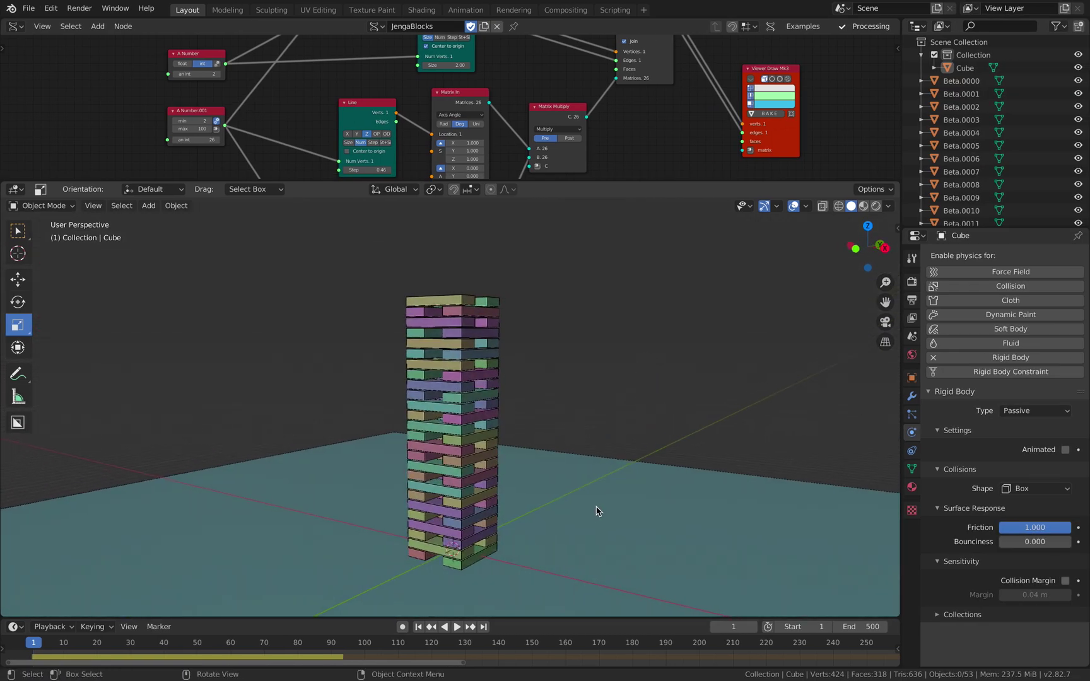
pyautogui.moveTo(475, 603); pyautogui.dragTo(514, 524, button='middle')
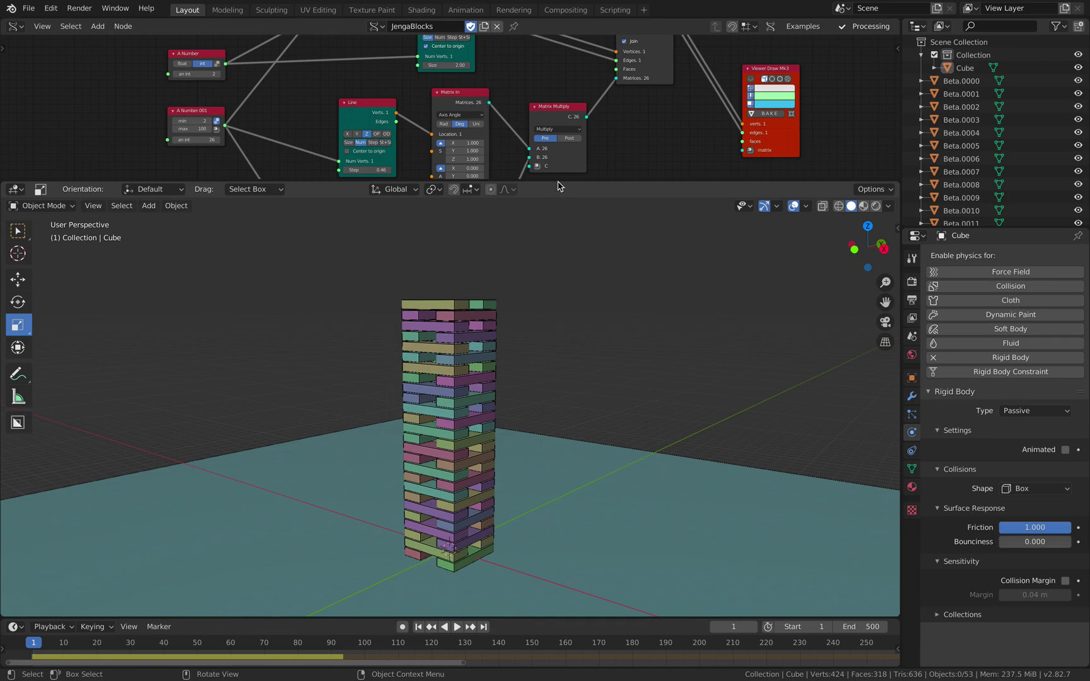
pyautogui.moveTo(557, 183); pyautogui.dragTo(547, 339)
pyautogui.moveTo(544, 405); pyautogui.dragTo(533, 438, button='middle')
pyautogui.moveTo(550, 265); pyautogui.dragTo(566, 282, button='middle')
pyautogui.scroll(-5, 566, 282)
pyautogui.press('Home')
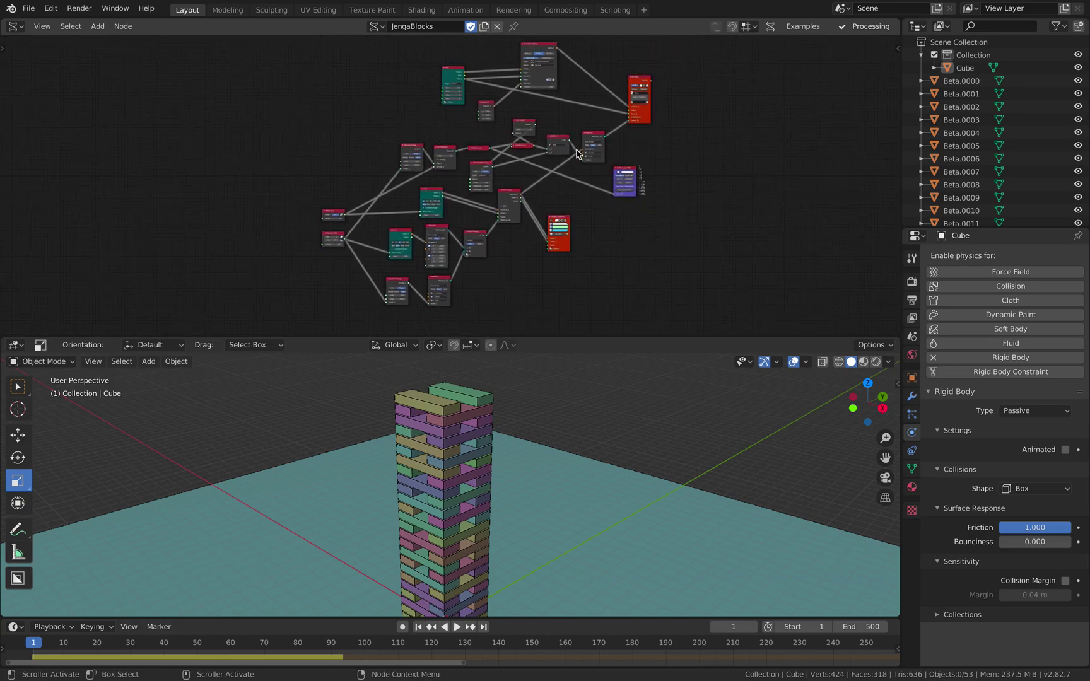
# Move the Stethoscope node slightly closer to the node network and delete the Viewer Draw Mk3 node
pyautogui.moveTo(625, 194); pyautogui.dragTo(612, 201)
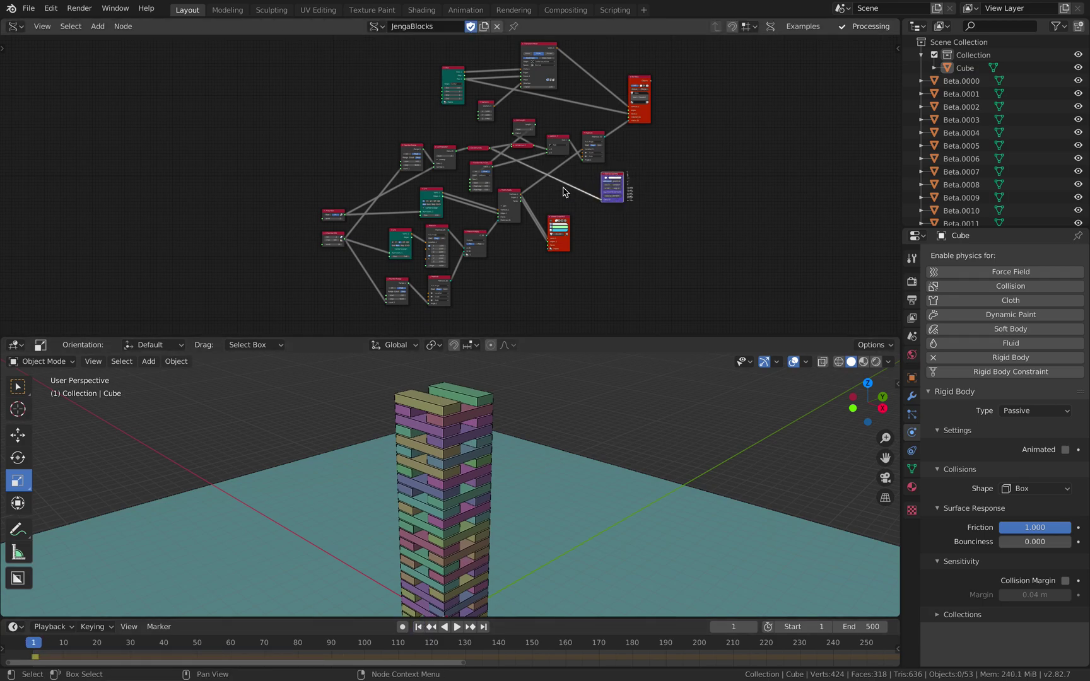
pyautogui.moveTo(572, 172); pyautogui.dragTo(568, 230, button='middle')
pyautogui.scroll(1, 570, 233)
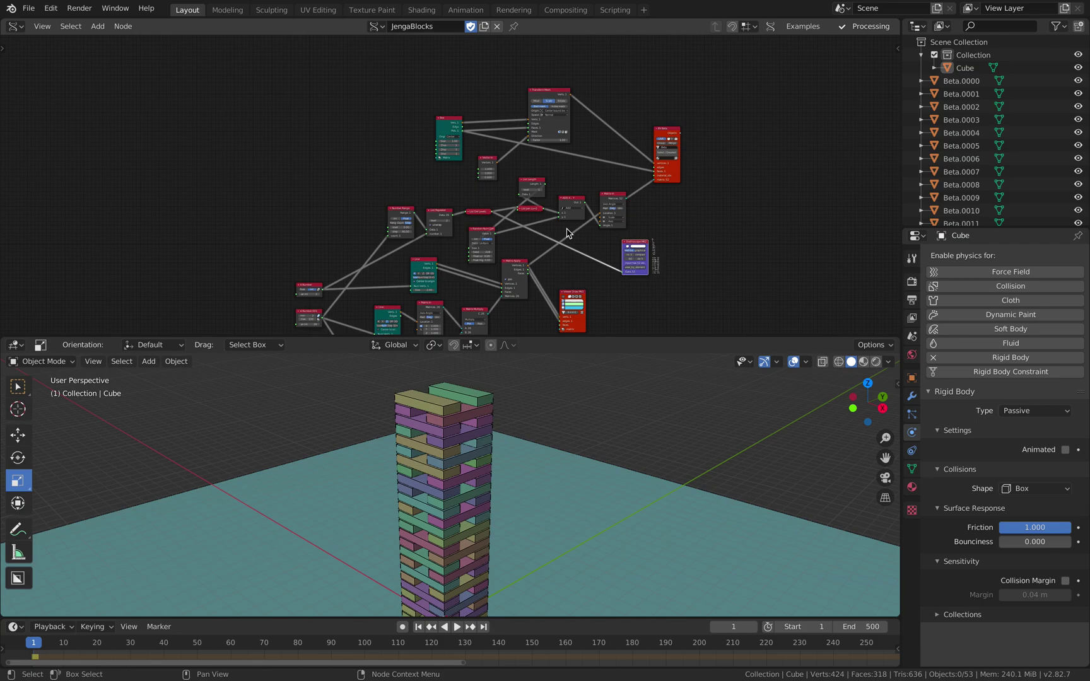
pyautogui.click(577, 294)
pyautogui.press('x')
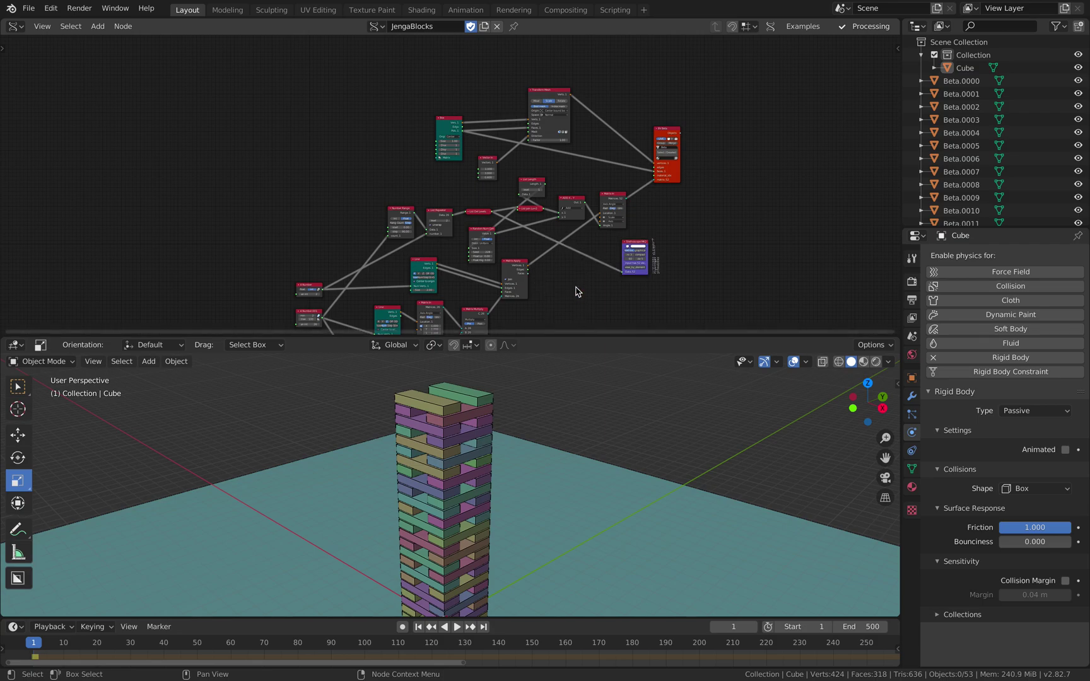
# Rearrange the Box, Vector in and Transform Mesh nodes into a compact group away from the List Length node
pyautogui.scroll(6, 577, 266)
pyautogui.moveTo(551, 179); pyautogui.dragTo(504, 254, button='middle')
pyautogui.scroll(3, 536, 236)
pyautogui.scroll(2, 499, 250)
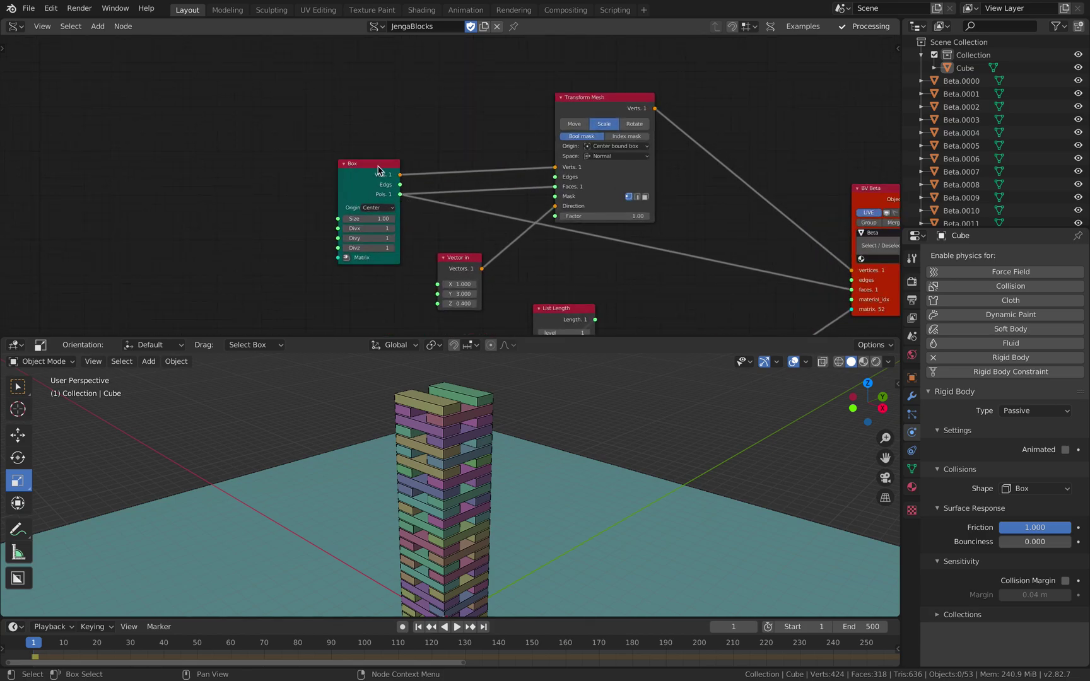
pyautogui.moveTo(377, 164); pyautogui.dragTo(376, 137)
pyautogui.moveTo(580, 101); pyautogui.dragTo(549, 64)
pyautogui.moveTo(386, 144); pyautogui.dragTo(384, 138)
pyautogui.moveTo(456, 266); pyautogui.dragTo(443, 218)
pyautogui.moveTo(557, 64); pyautogui.dragTo(562, 65)
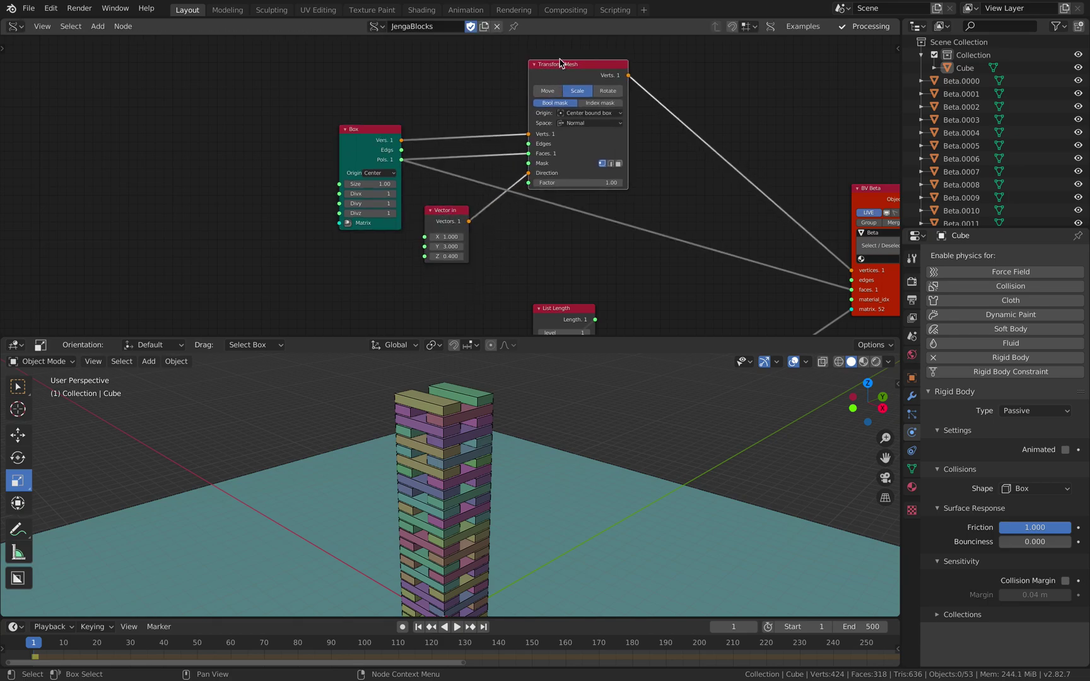
pyautogui.moveTo(561, 69); pyautogui.dragTo(555, 86, button='middle')
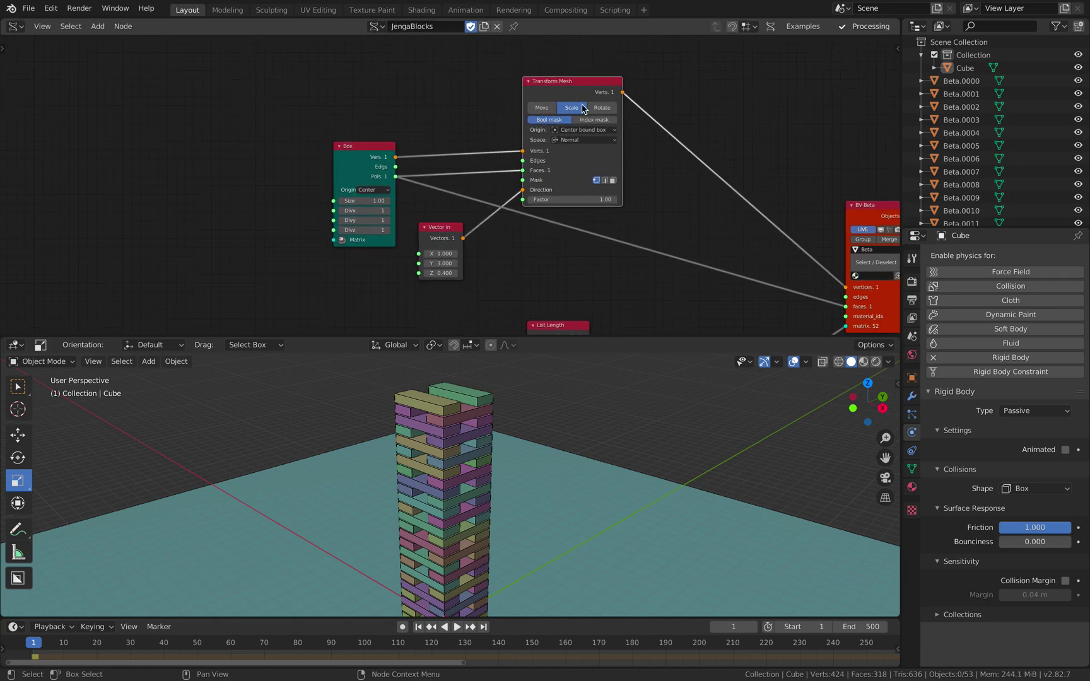
# Raise the Vector in node's Y value to 4.182, play the block simulation and return to the first frame
pyautogui.scroll(2, 584, 114)
pyautogui.moveTo(498, 384); pyautogui.dragTo(480, 406, button='middle')
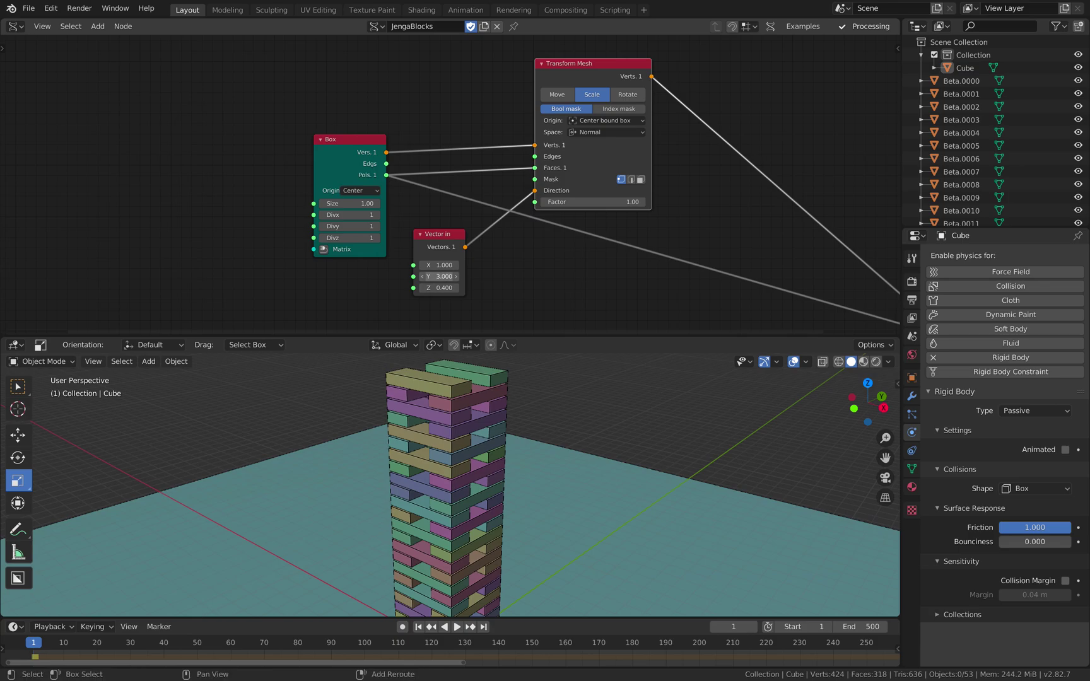
pyautogui.moveTo(444, 276); pyautogui.dragTo(473, 276)
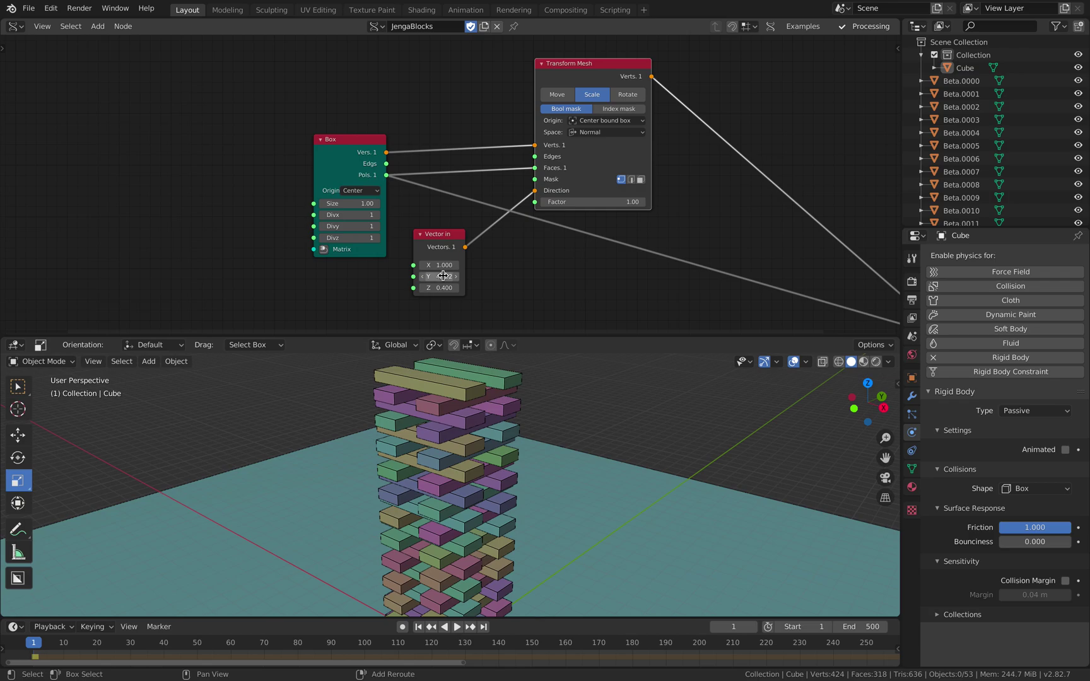
pyautogui.click(456, 627)
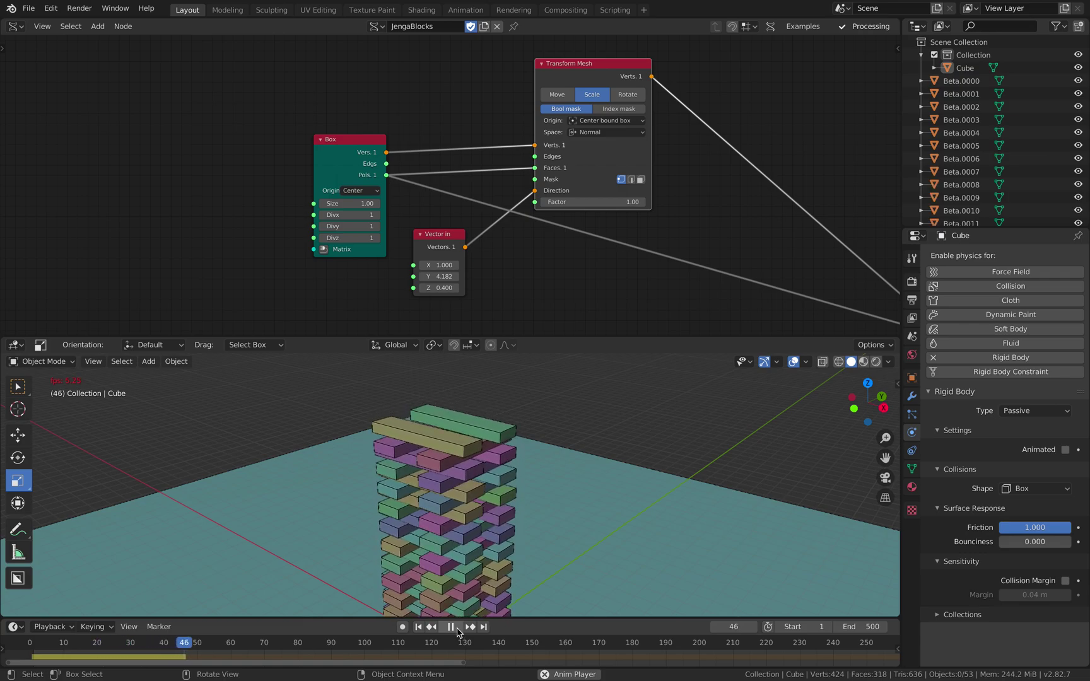
pyautogui.click(457, 628)
pyautogui.click(419, 628)
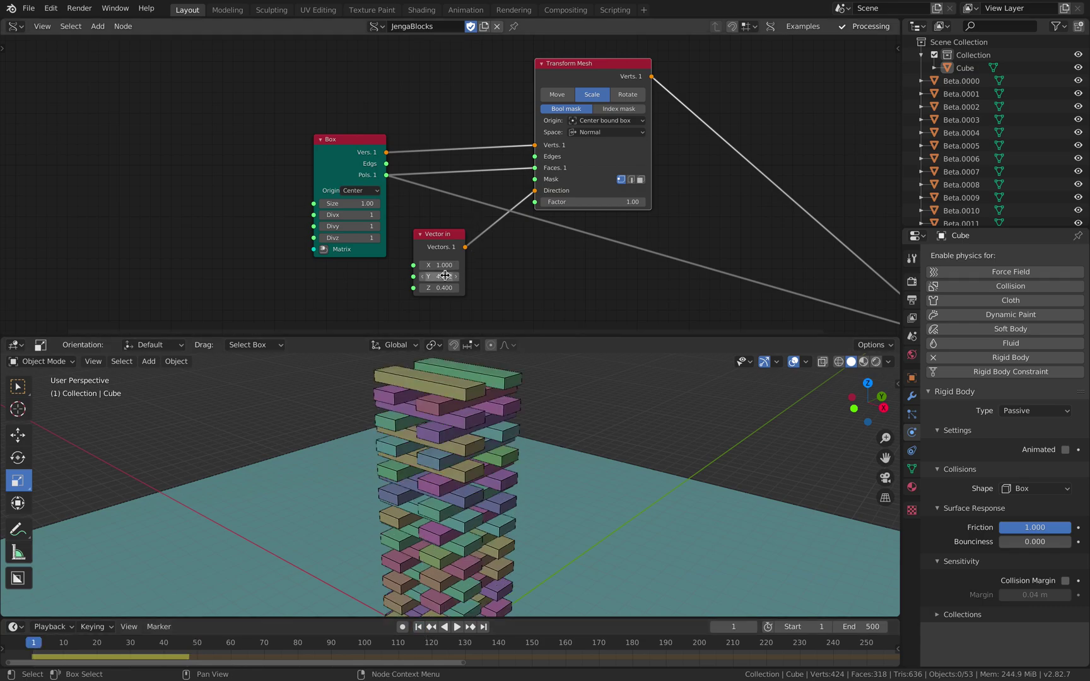
# Set the Vector in node's Y value back to 3 and inspect the block tower
pyautogui.press('Return')
pyautogui.moveTo(516, 455)
pyautogui.mouseDown(button='middle')
pyautogui.moveTo(556, 418)
pyautogui.moveTo(500, 464)
pyautogui.mouseUp(button='middle')
pyautogui.moveTo(416, 417); pyautogui.dragTo(405, 424, button='middle')
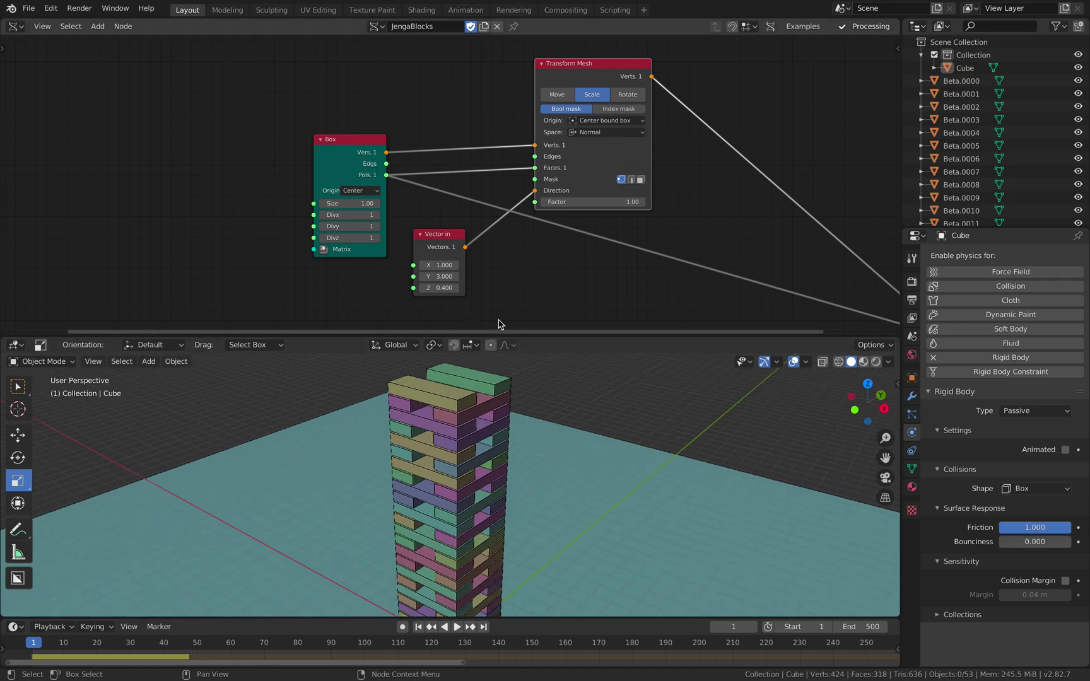
pyautogui.moveTo(485, 419); pyautogui.dragTo(470, 403, button='middle')
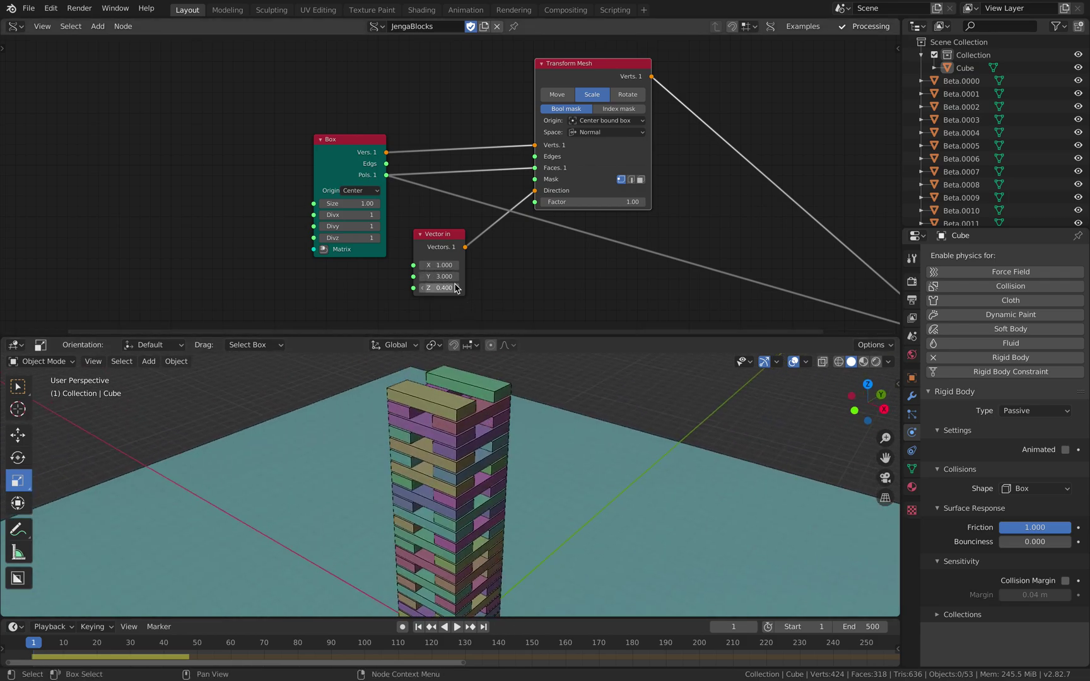
# Try a thinner block with the Vector in node's Z value at 0.364 and restore it to 0.4
pyautogui.moveTo(475, 408); pyautogui.dragTo(502, 399, button='middle')
pyautogui.moveTo(439, 287)
pyautogui.mouseDown()
pyautogui.moveTo(386, 287)
pyautogui.moveTo(434, 288)
pyautogui.mouseUp()
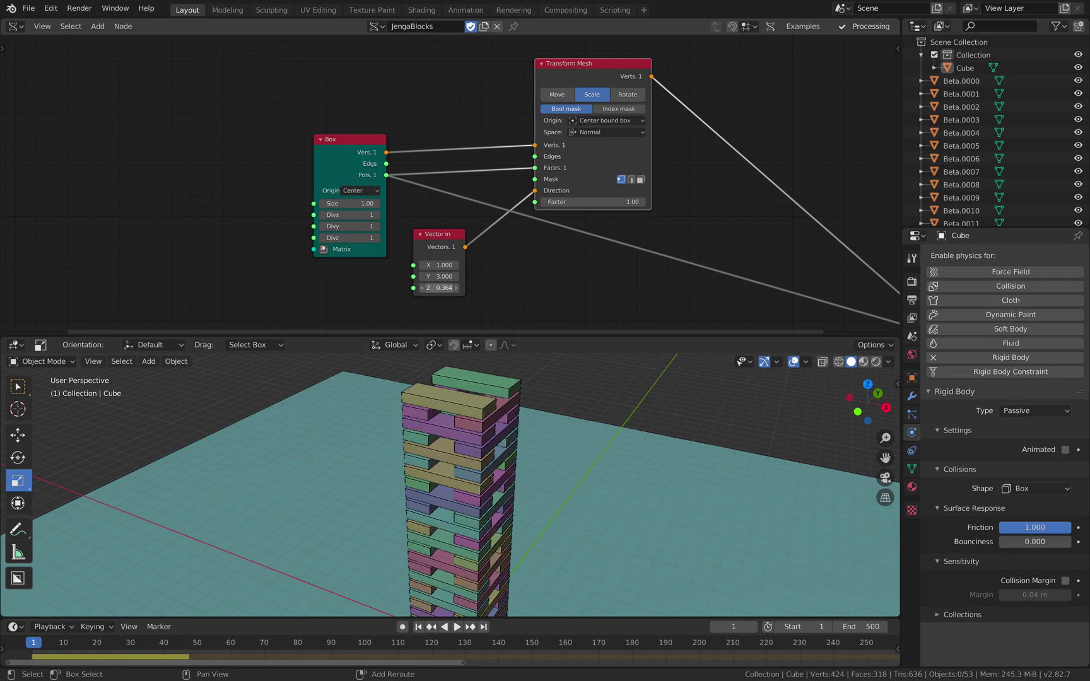
pyautogui.click(442, 288)
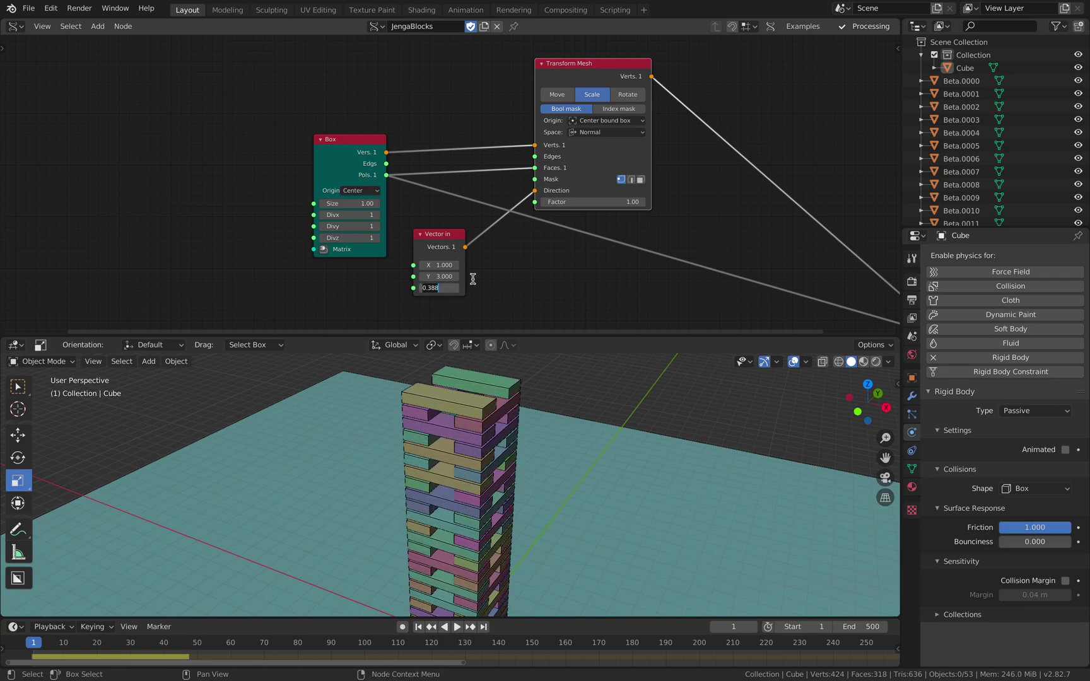
# Reposition the Transform Mesh, Box and BV Beta nodes so that their connections are easy to follow
pyautogui.moveTo(549, 230); pyautogui.dragTo(394, 229, button='middle')
pyautogui.moveTo(469, 141); pyautogui.dragTo(472, 133)
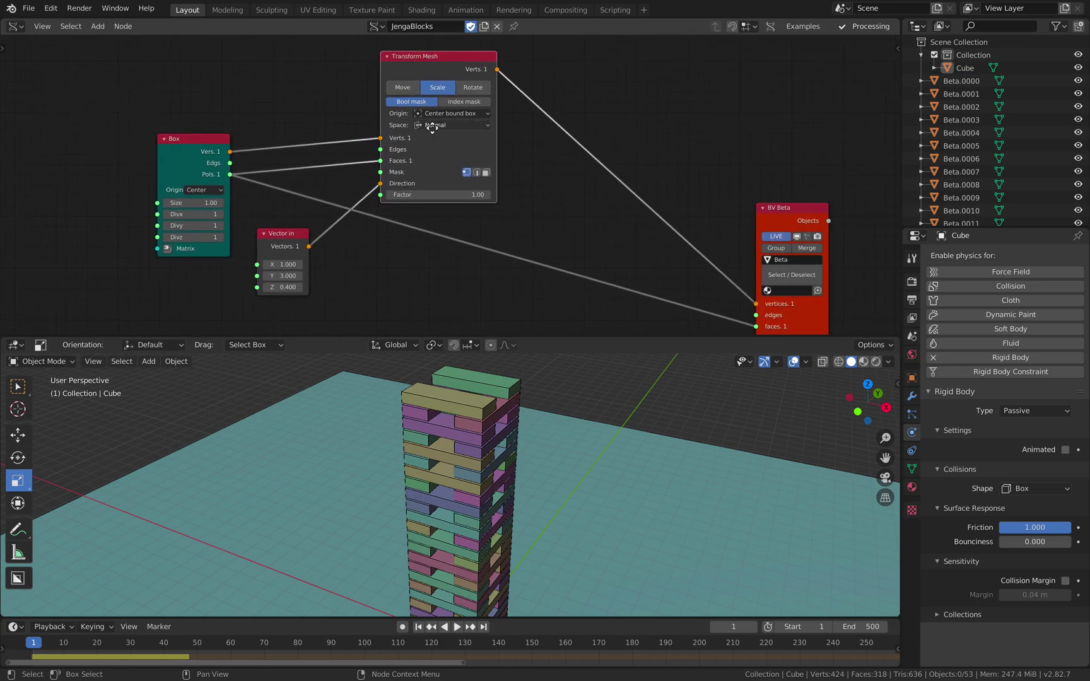
pyautogui.moveTo(436, 97); pyautogui.dragTo(384, 99, button='middle')
pyautogui.moveTo(717, 216); pyautogui.dragTo(635, 149)
pyautogui.moveTo(152, 158); pyautogui.dragTo(163, 147)
pyautogui.moveTo(392, 174); pyautogui.dragTo(393, 148, button='middle')
pyautogui.moveTo(666, 237); pyautogui.dragTo(735, 244)
# Look through the generated Beta objects in the outliner and select the Cube ground object
pyautogui.scroll(-10, 997, 133)
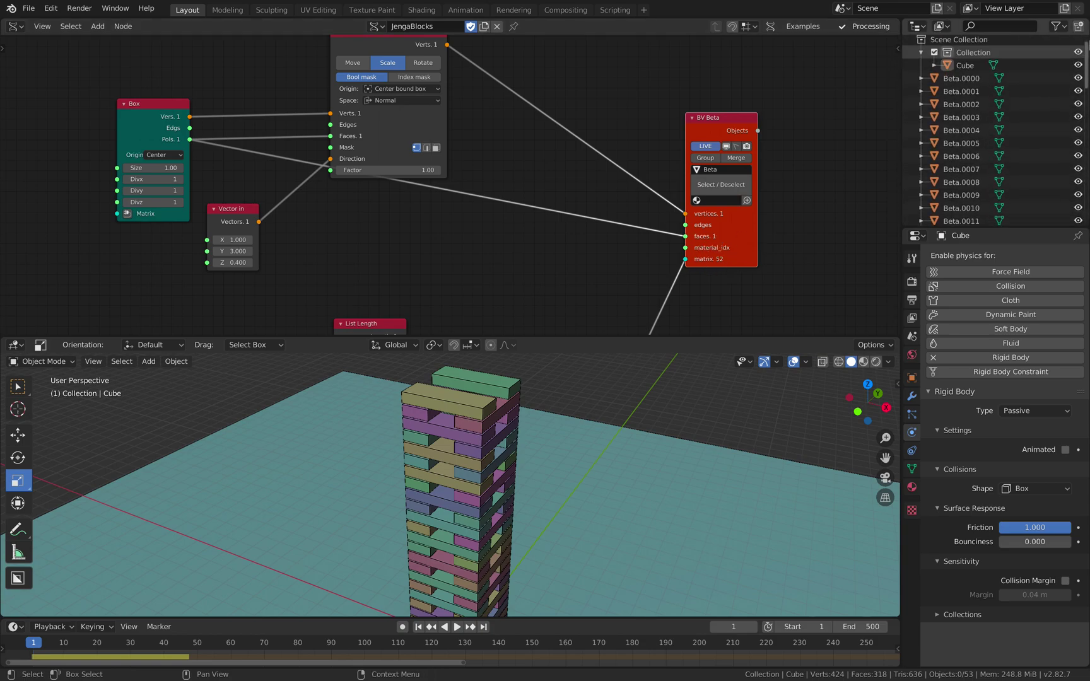
pyautogui.moveTo(1087, 157); pyautogui.dragTo(1087, 27)
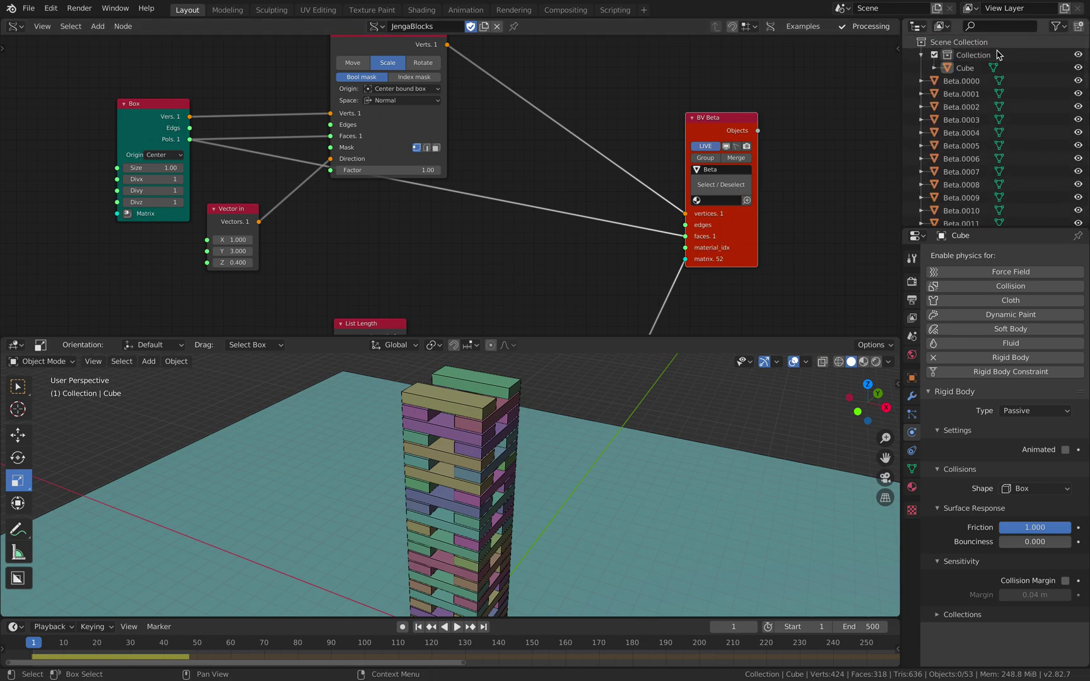
pyautogui.click(963, 68)
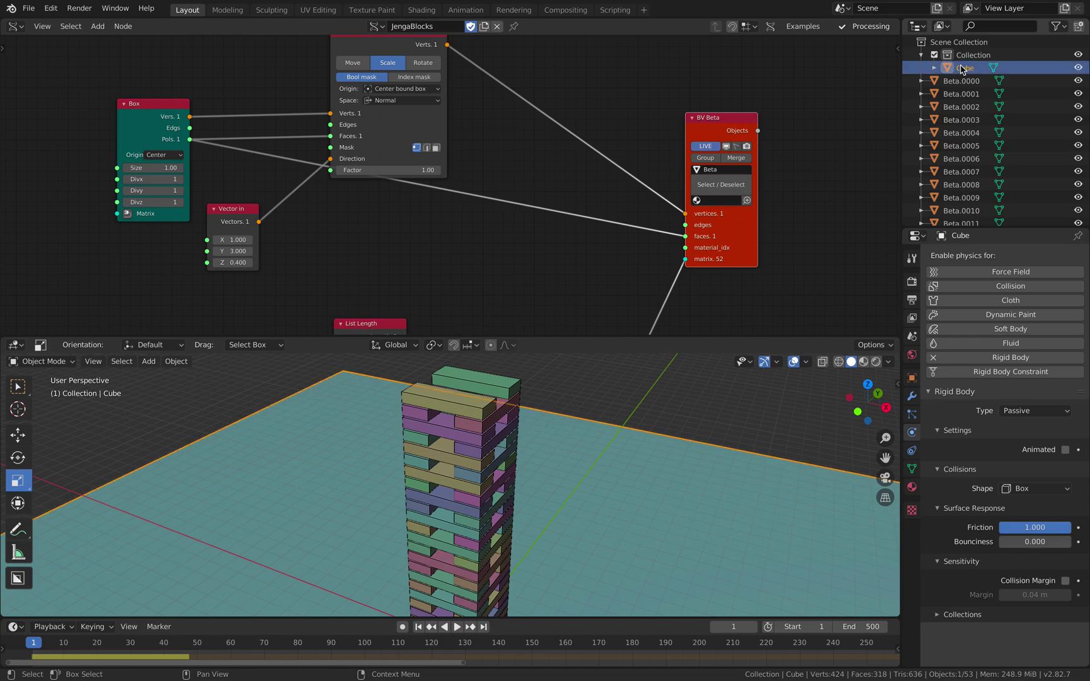
# Collapse the List Length node, place it beside the Random Num Gen node and tidy the neighbouring nodes' positions
pyautogui.moveTo(710, 256); pyautogui.dragTo(721, 201, button='middle')
pyautogui.moveTo(721, 200); pyautogui.dragTo(719, 171)
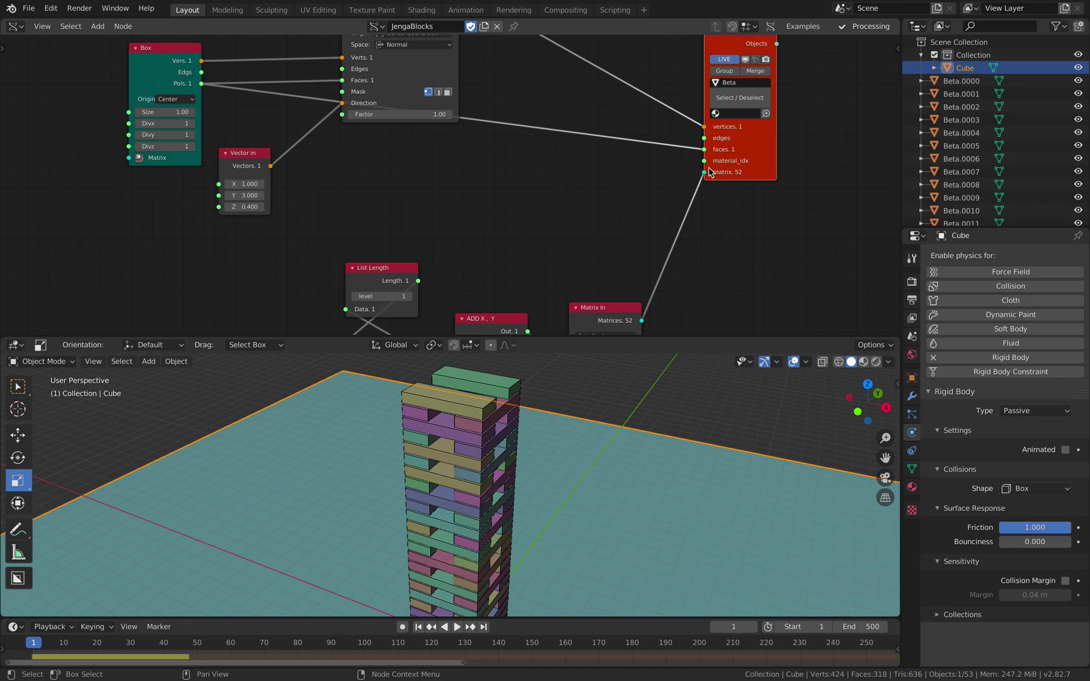
pyautogui.scroll(-5, 680, 232)
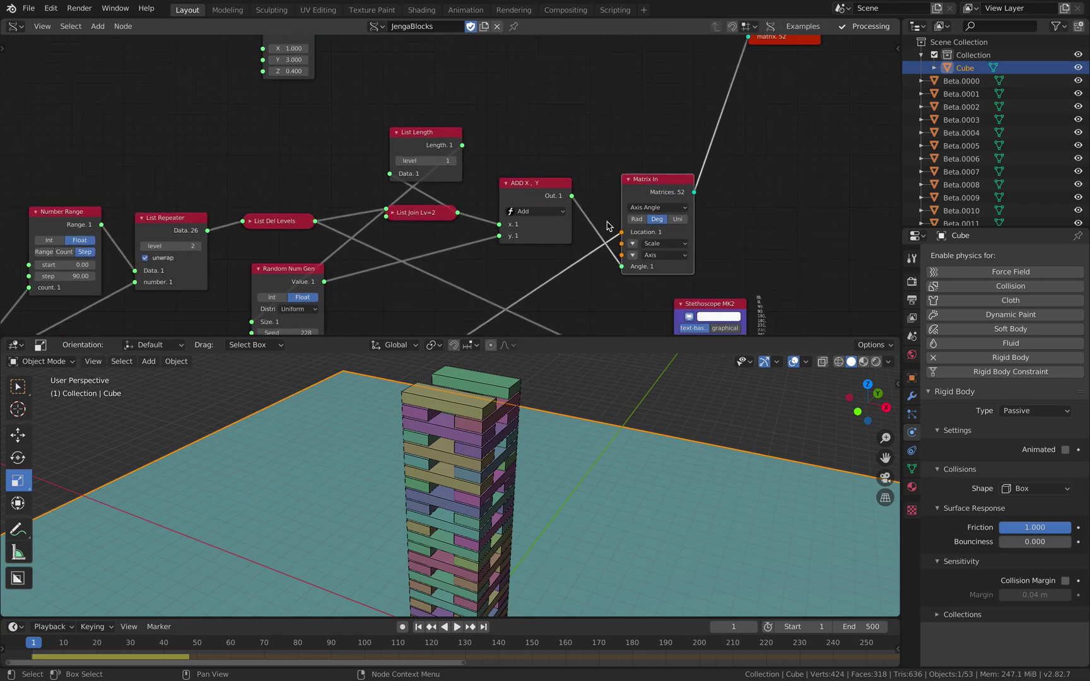
pyautogui.scroll(-2, 608, 225)
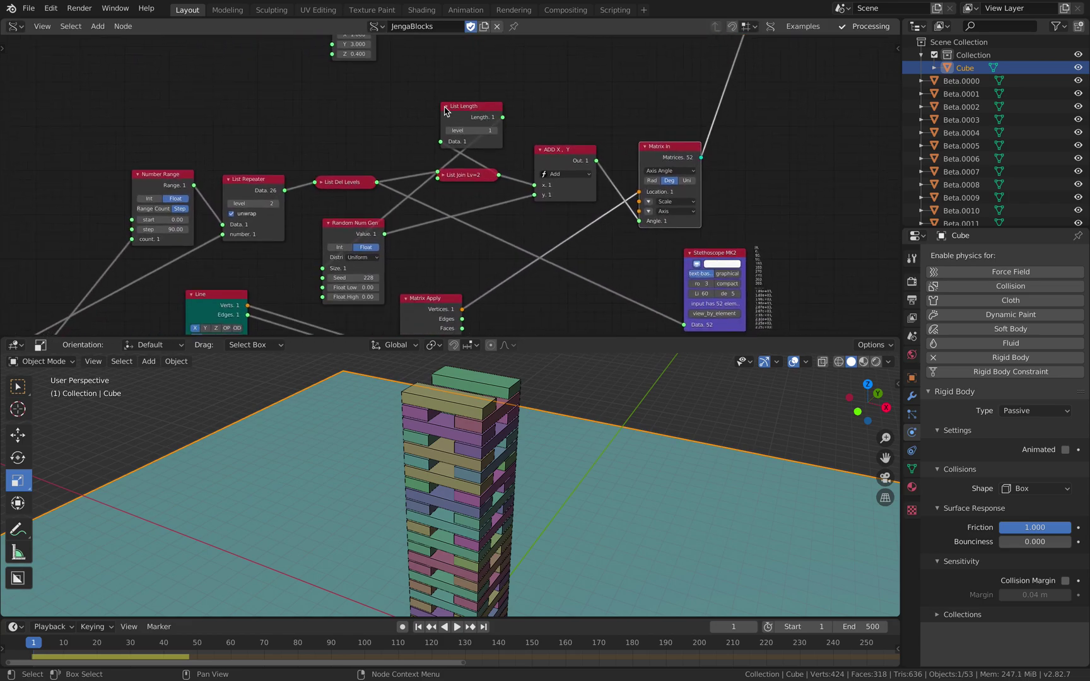
pyautogui.click(446, 107)
pyautogui.moveTo(465, 108); pyautogui.dragTo(275, 276)
pyautogui.moveTo(342, 234); pyautogui.dragTo(373, 248)
pyautogui.moveTo(281, 273); pyautogui.dragTo(314, 236)
pyautogui.moveTo(404, 227); pyautogui.dragTo(429, 220, button='middle')
pyautogui.moveTo(694, 140); pyautogui.dragTo(700, 127)
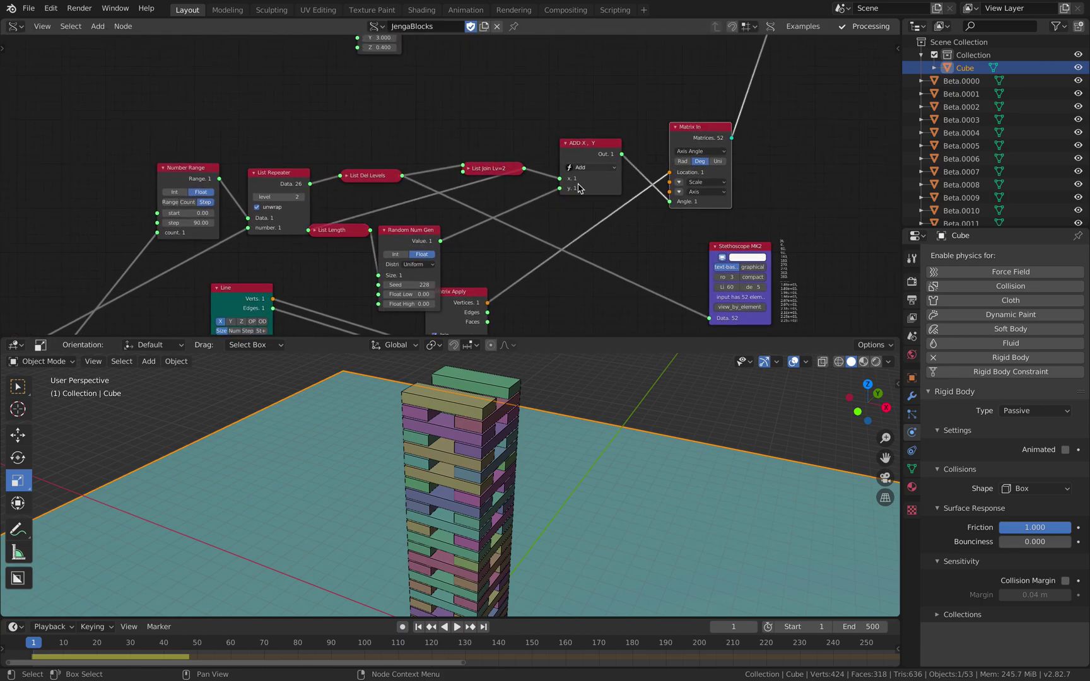
# Annotate the empty space beside the ground with pairs of parallel lines sketching alternating, perpendicular block layers
pyautogui.scroll(-2, 581, 183)
pyautogui.moveTo(516, 246); pyautogui.dragTo(586, 158, button='middle')
pyautogui.moveTo(503, 413); pyautogui.dragTo(487, 519, button='middle')
pyautogui.moveTo(568, 336); pyautogui.dragTo(568, 282)
pyautogui.moveTo(564, 406); pyautogui.dragTo(502, 429, button='middle')
pyautogui.scroll(3, 485, 430)
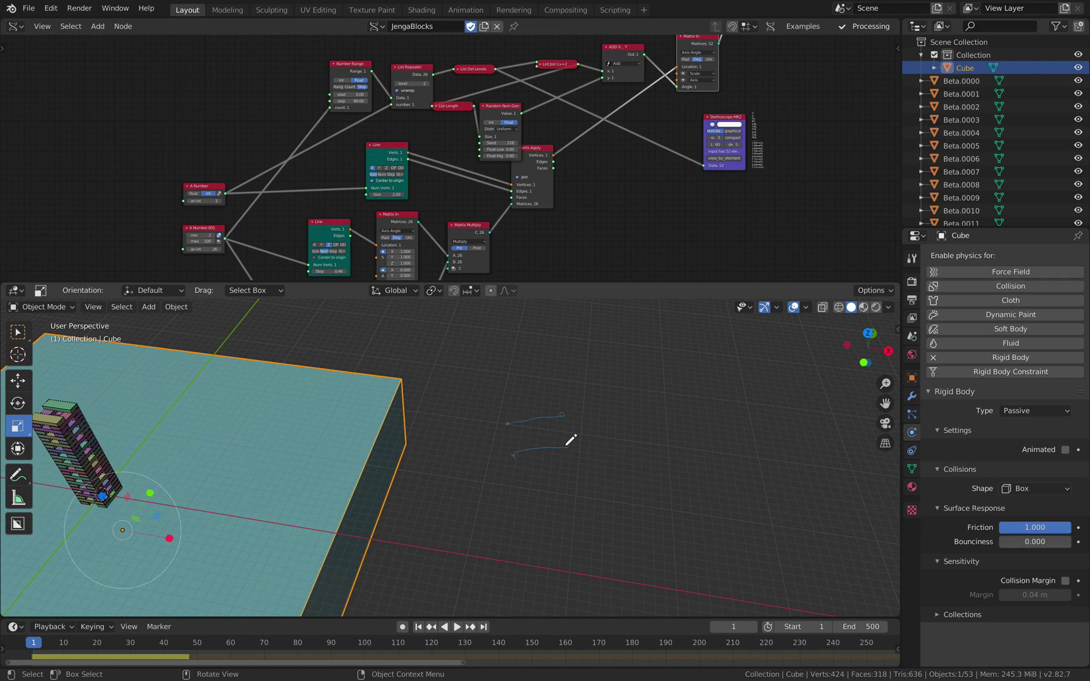
pyautogui.keyDown('shift'); pyautogui.moveTo(576, 416); pyautogui.dragTo(550, 438, button='middle'); pyautogui.keyUp('shift')
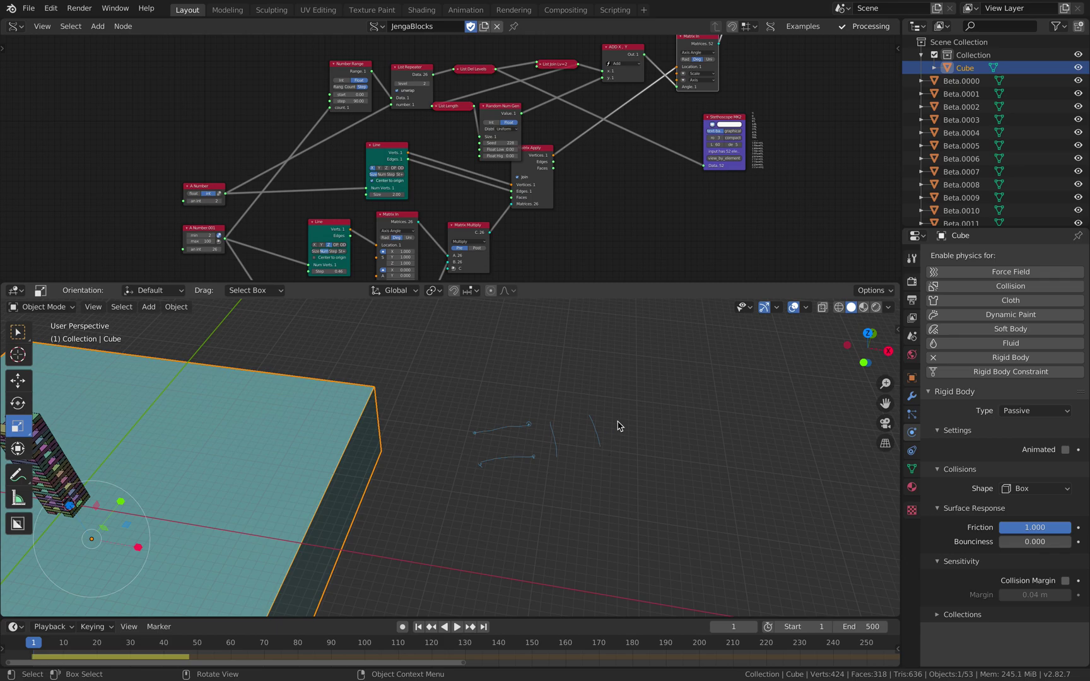
pyautogui.keyDown('shift'); pyautogui.moveTo(616, 430); pyautogui.dragTo(591, 425, button='middle'); pyautogui.keyUp('shift')
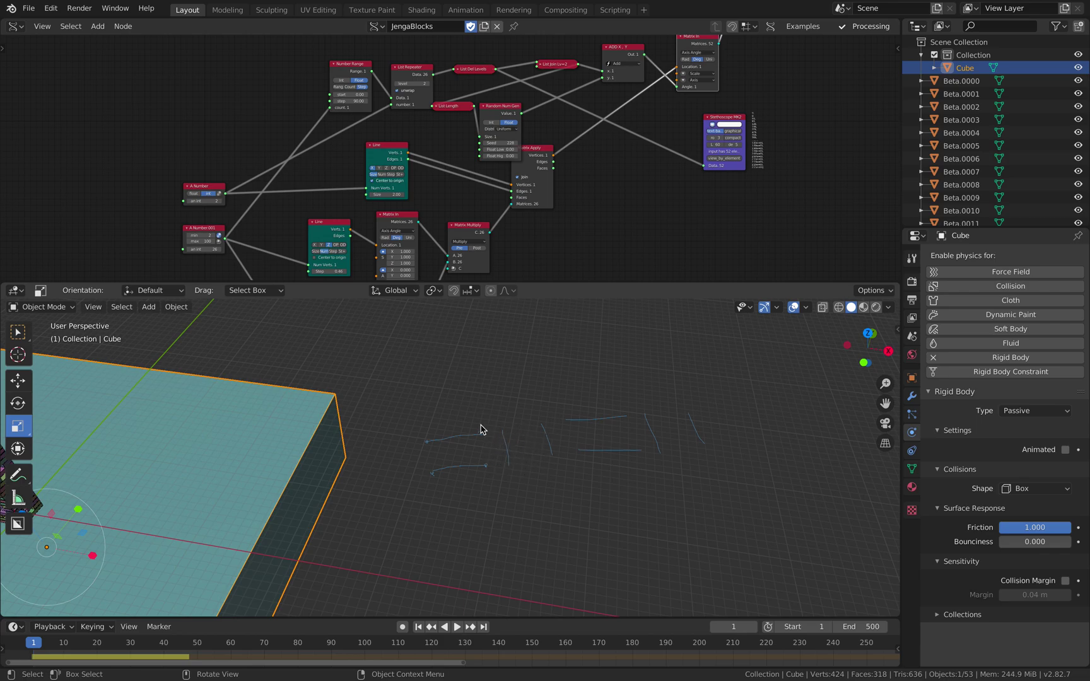
pyautogui.scroll(1, 511, 446)
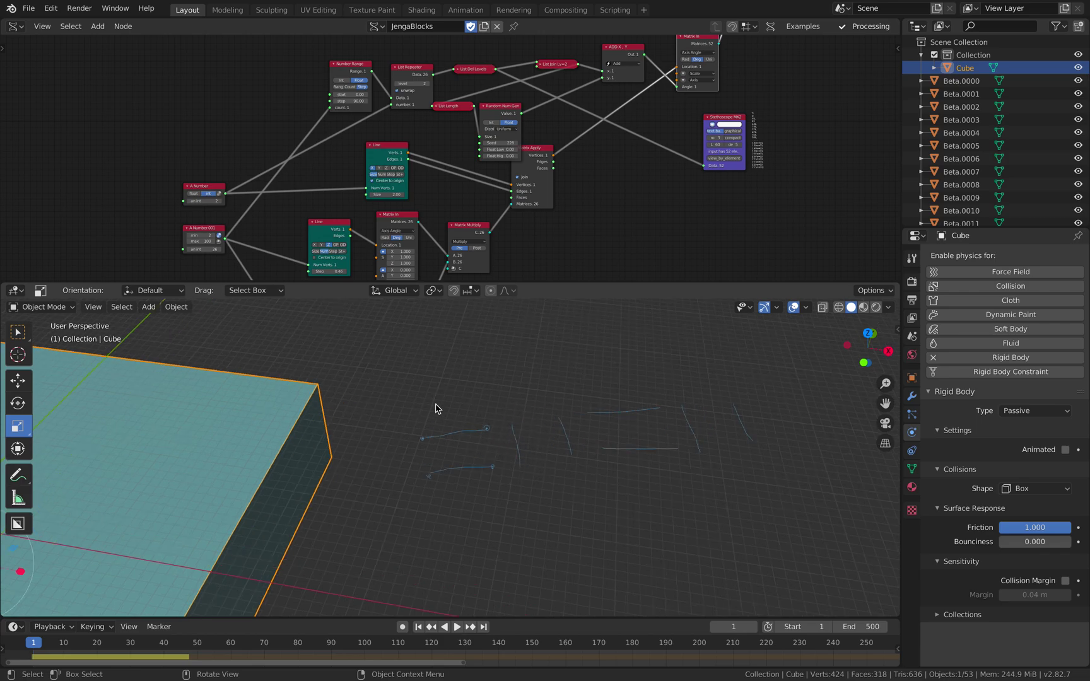
# Move the A Number and A Number.001 nodes farther away from the Line nodes they feed
pyautogui.moveTo(377, 223); pyautogui.dragTo(427, 176, button='middle')
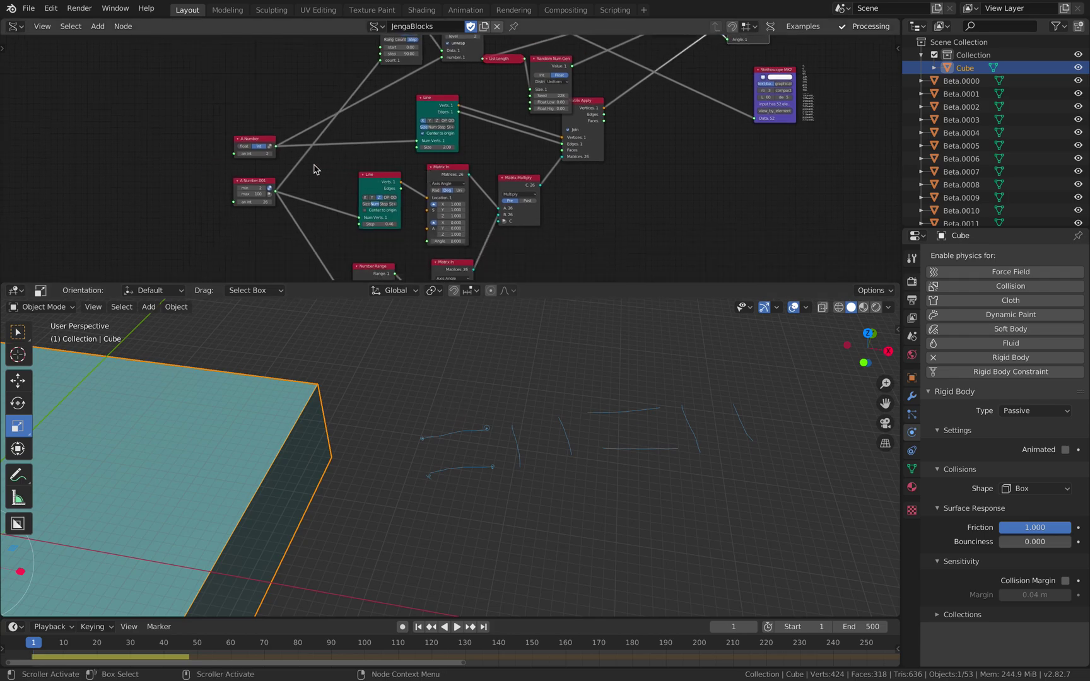
pyautogui.moveTo(258, 144); pyautogui.dragTo(240, 140)
pyautogui.moveTo(249, 183); pyautogui.dragTo(338, 163, button='middle')
pyautogui.moveTo(337, 163)
pyautogui.mouseDown()
pyautogui.moveTo(332, 126)
pyautogui.moveTo(317, 163)
pyautogui.mouseUp()
pyautogui.moveTo(329, 122); pyautogui.dragTo(318, 128)
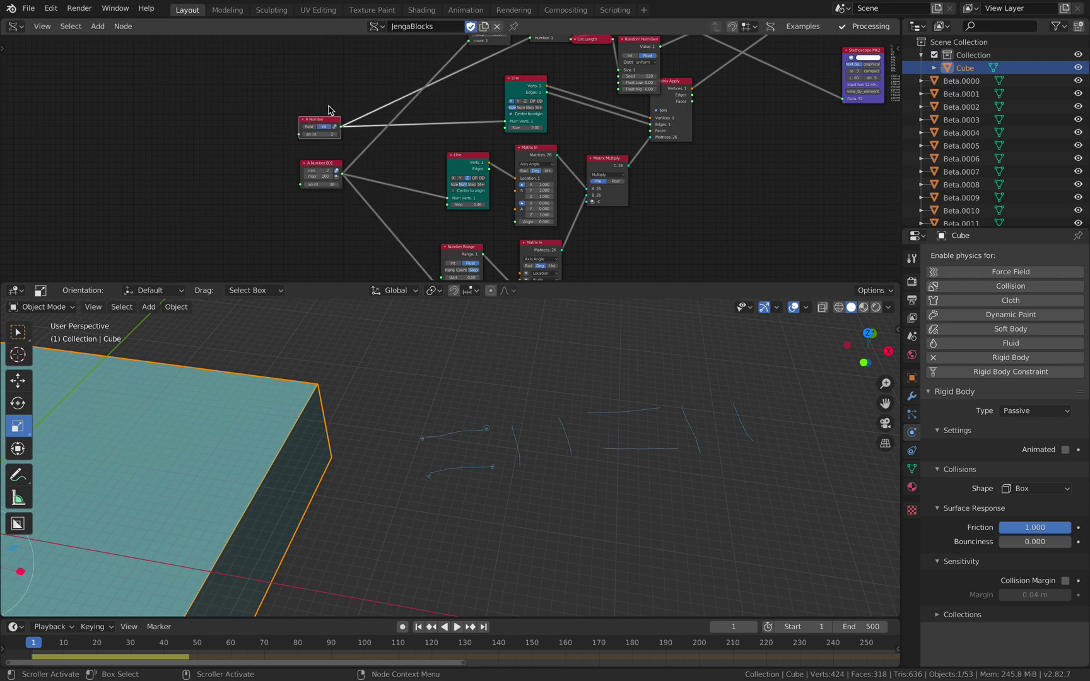
# Nudge the X-direction Line node fed by A Number and bring the whole block tower into view
pyautogui.moveTo(328, 105); pyautogui.dragTo(340, 135, button='middle')
pyautogui.scroll(1, 338, 133)
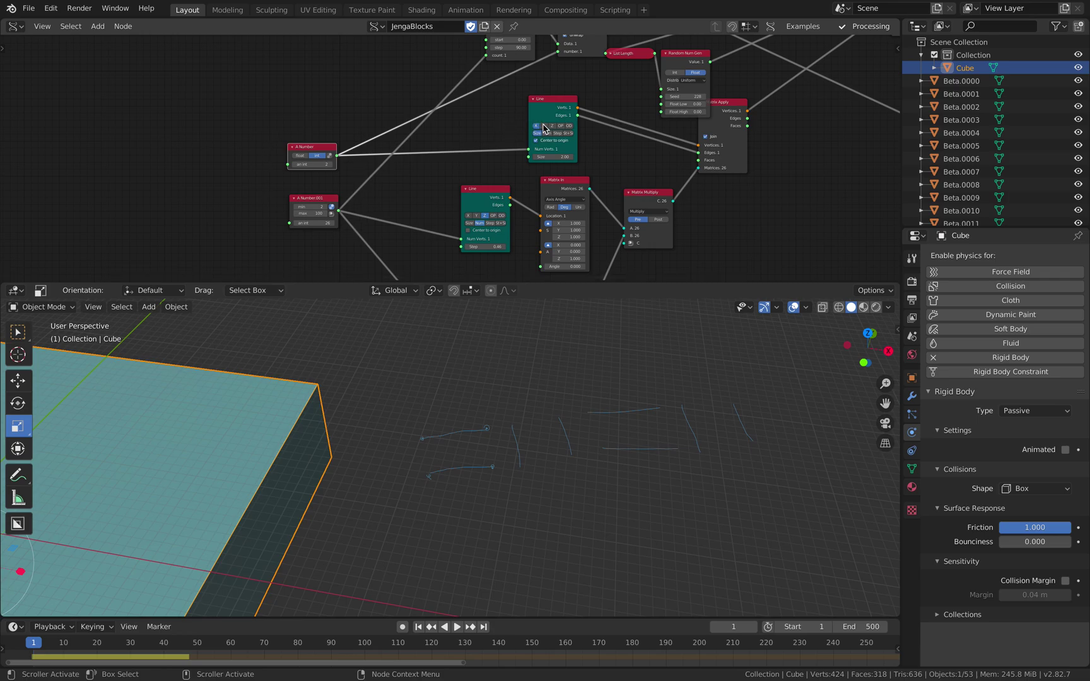
pyautogui.moveTo(542, 129); pyautogui.dragTo(536, 134)
pyautogui.moveTo(427, 115); pyautogui.dragTo(376, 131, button='middle')
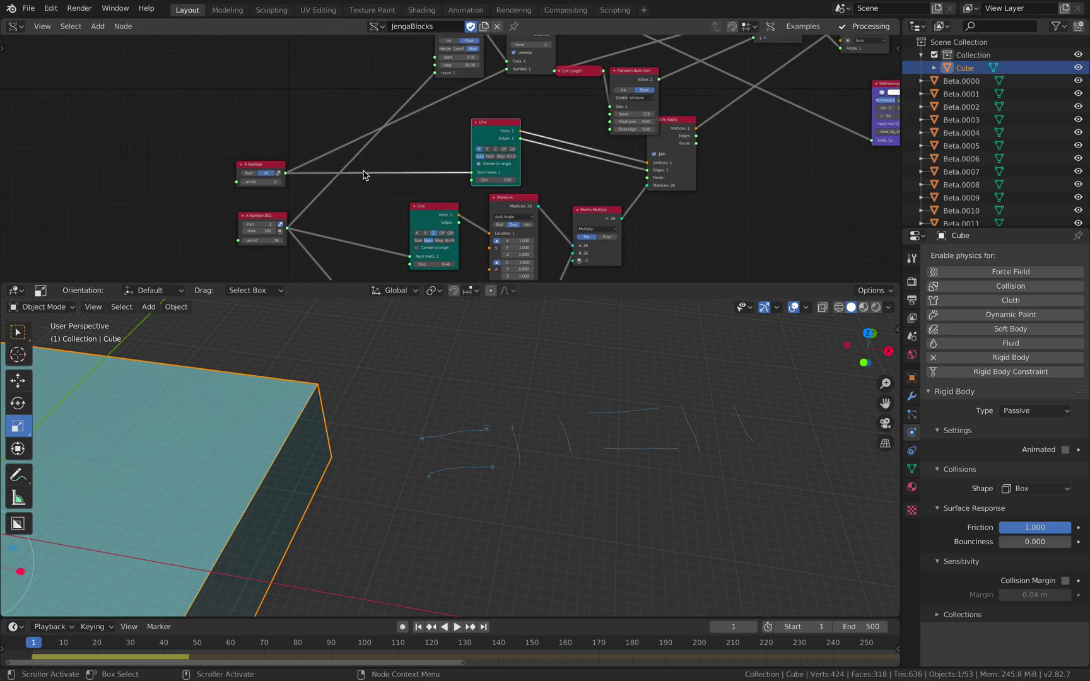
pyautogui.scroll(-6, 382, 426)
pyautogui.scroll(2, 548, 426)
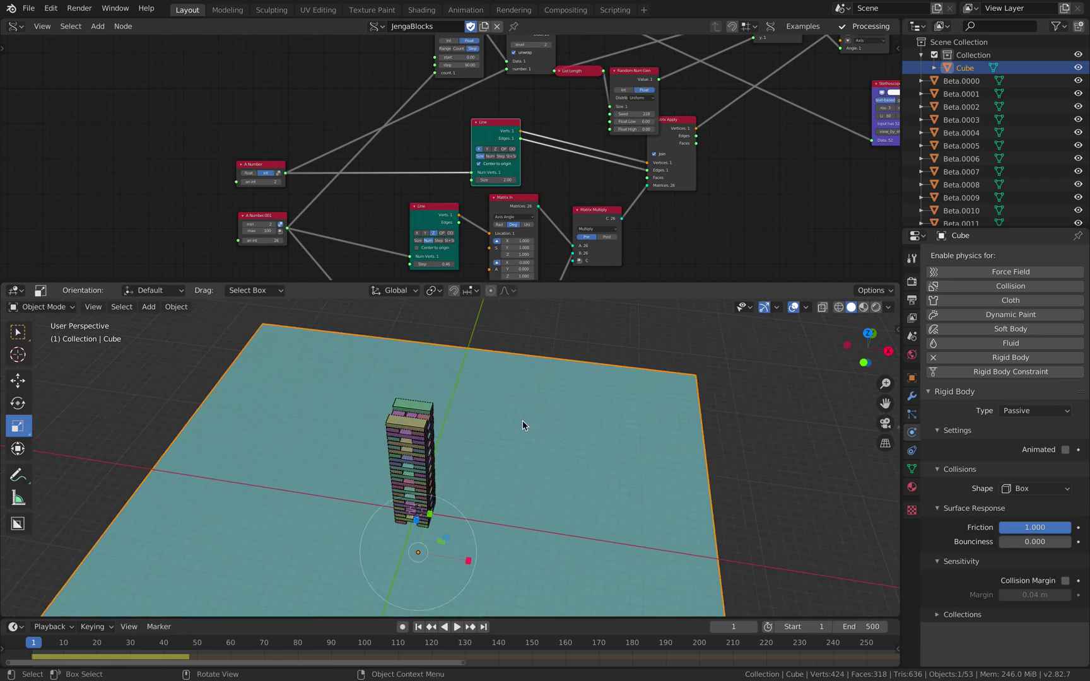
# Move the X-direction Line node closer to A Number and place the Matrix Apply node below Random Num Gen so they no longer overlap
pyautogui.scroll(3, 543, 428)
pyautogui.moveTo(490, 125); pyautogui.dragTo(451, 128)
pyautogui.moveTo(587, 138); pyautogui.dragTo(566, 154, button='middle')
pyautogui.moveTo(656, 146); pyautogui.dragTo(648, 177)
pyautogui.moveTo(648, 177); pyautogui.dragTo(660, 123, button='middle')
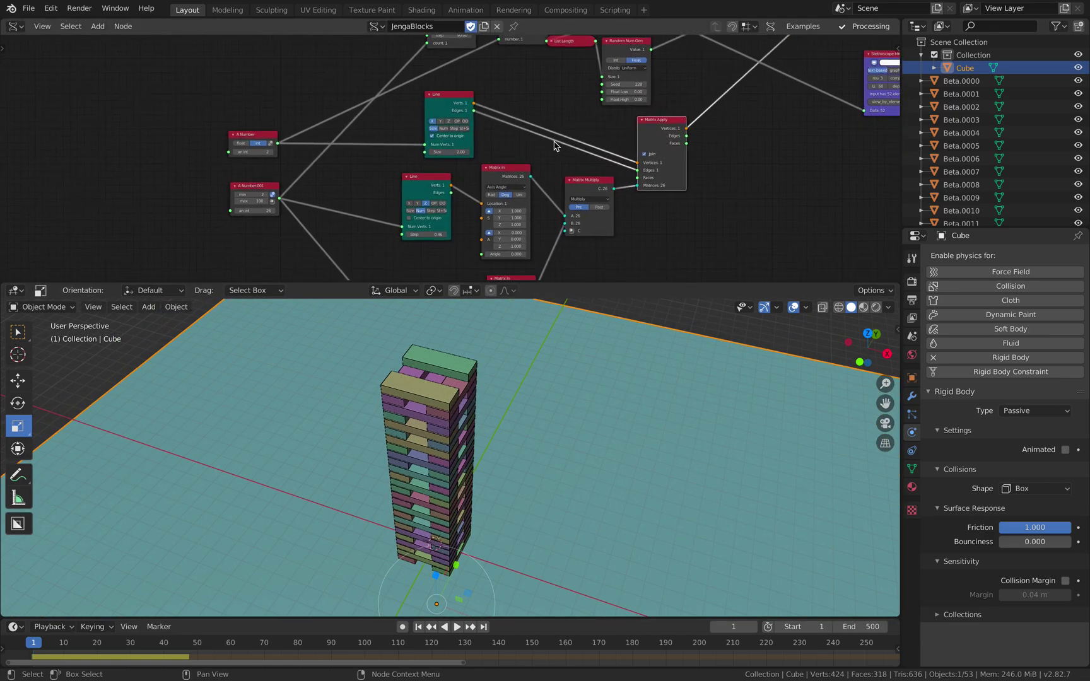
pyautogui.scroll(1, 445, 99)
pyautogui.moveTo(428, 97); pyautogui.dragTo(411, 104)
pyautogui.scroll(2, 505, 381)
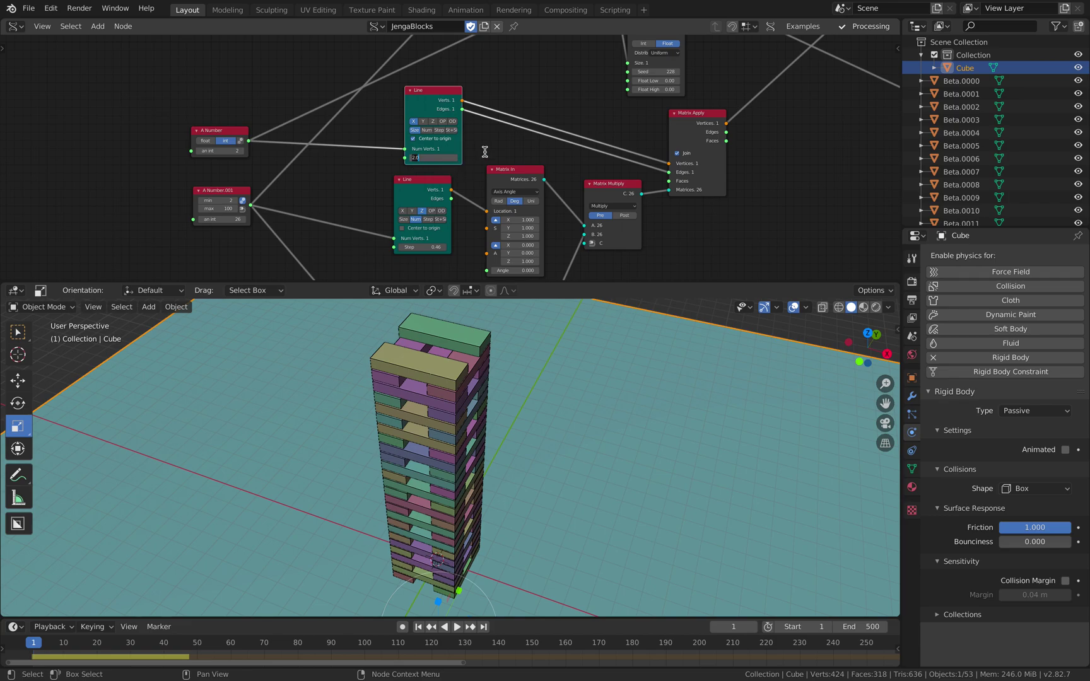
# Try a different Size on the X-direction Line node to change the block spacing, and restore the Size to 2
pyautogui.press('Return')
pyautogui.moveTo(525, 311)
pyautogui.mouseDown(button='middle')
pyautogui.moveTo(529, 325)
pyautogui.moveTo(532, 313)
pyautogui.mouseUp(button='middle')
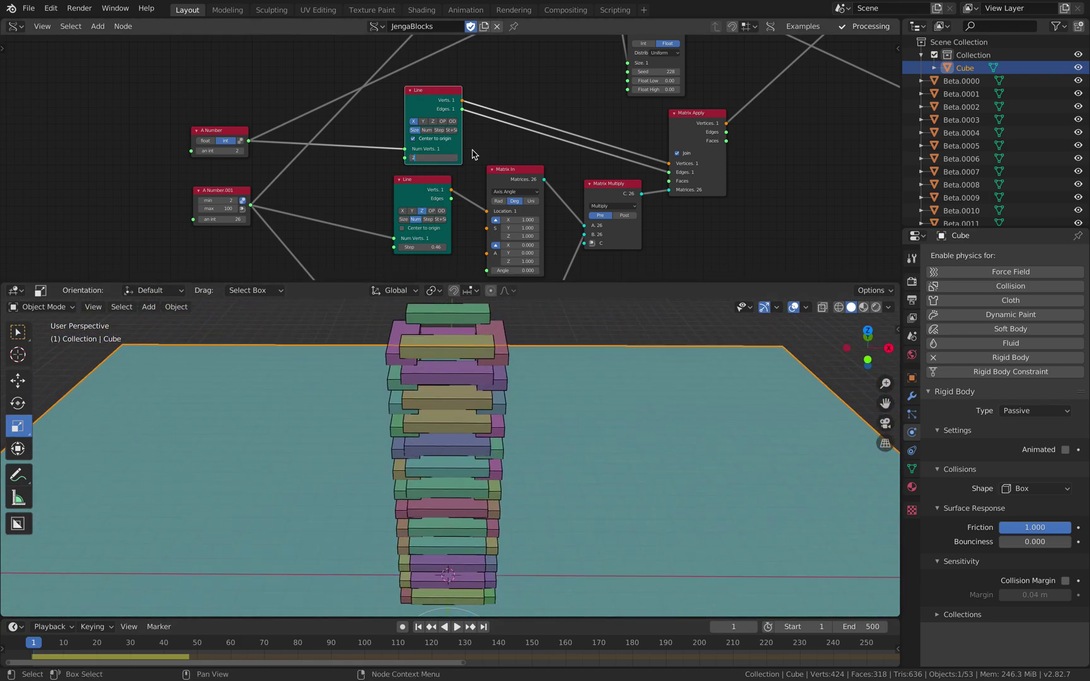
pyautogui.press('Return')
pyautogui.moveTo(442, 157); pyautogui.dragTo(416, 156)
pyautogui.moveTo(510, 365)
pyautogui.keyDown('alt'); pyautogui.mouseDown(button='middle')
pyautogui.moveTo(514, 447)
pyautogui.moveTo(504, 372)
pyautogui.mouseUp(button='middle'); pyautogui.keyUp('alt')
pyautogui.write('2')
pyautogui.press('Return')
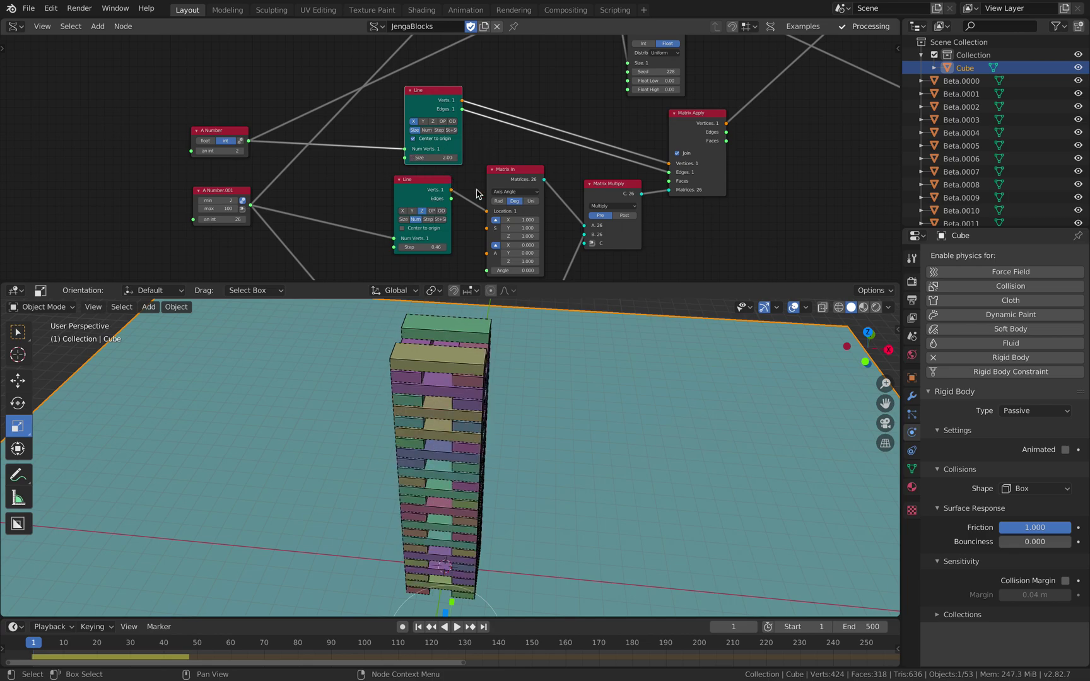
# Try three blocks per layer by raising the A Number integer to 3, and return it to 2
pyautogui.moveTo(464, 222); pyautogui.dragTo(465, 251, button='middle')
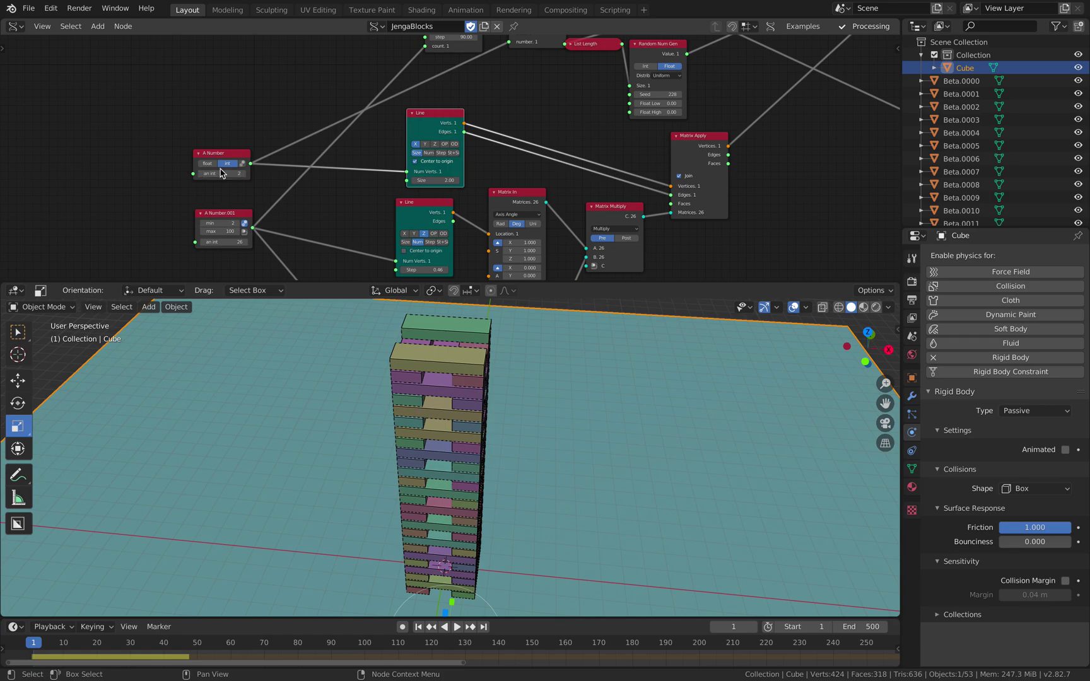
pyautogui.moveTo(403, 431); pyautogui.dragTo(385, 364, button='middle')
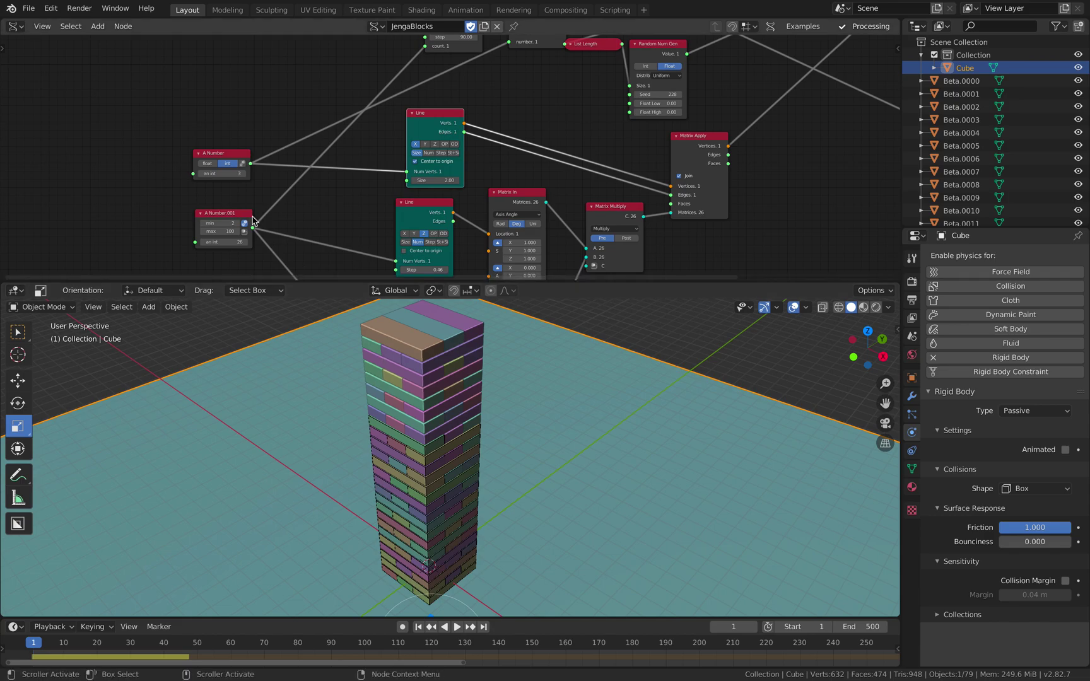
pyautogui.press('Return')
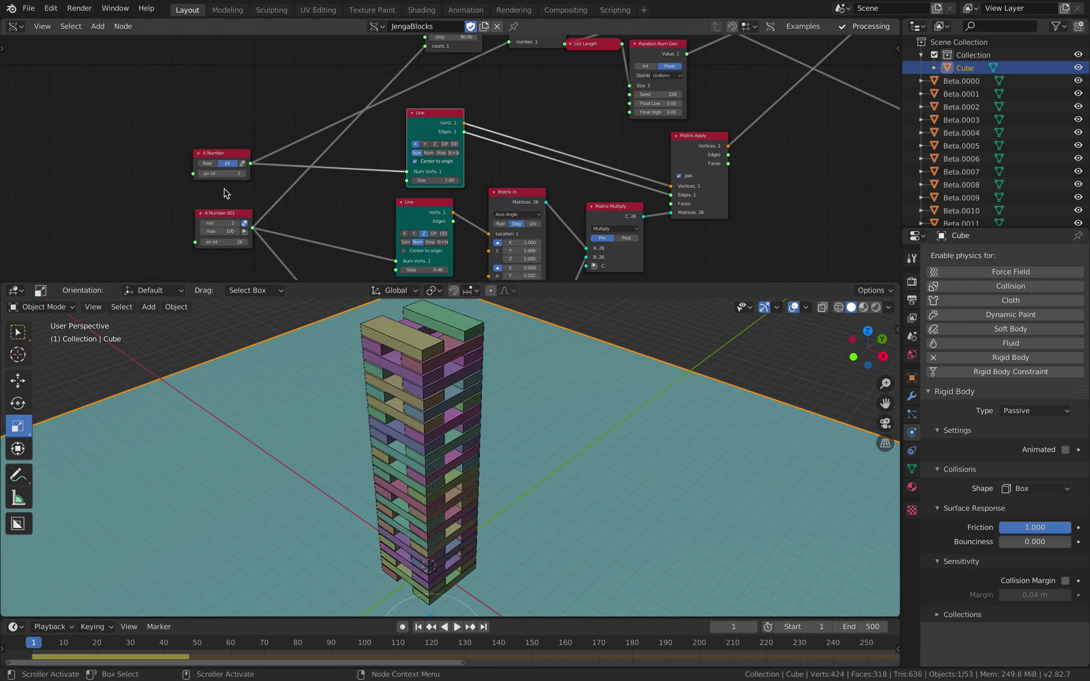
# Set the A Number.001 integer to 12 and play the rigid body simulation for about 20 frames
pyautogui.moveTo(317, 169); pyautogui.dragTo(335, 133, button='middle')
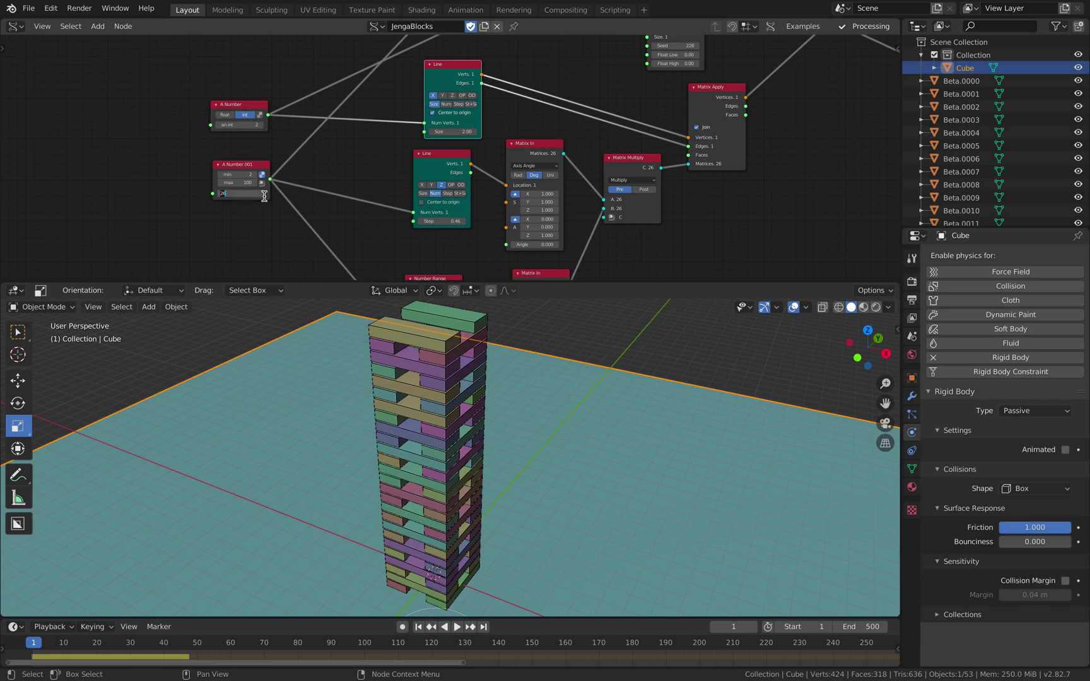
pyautogui.press('Return')
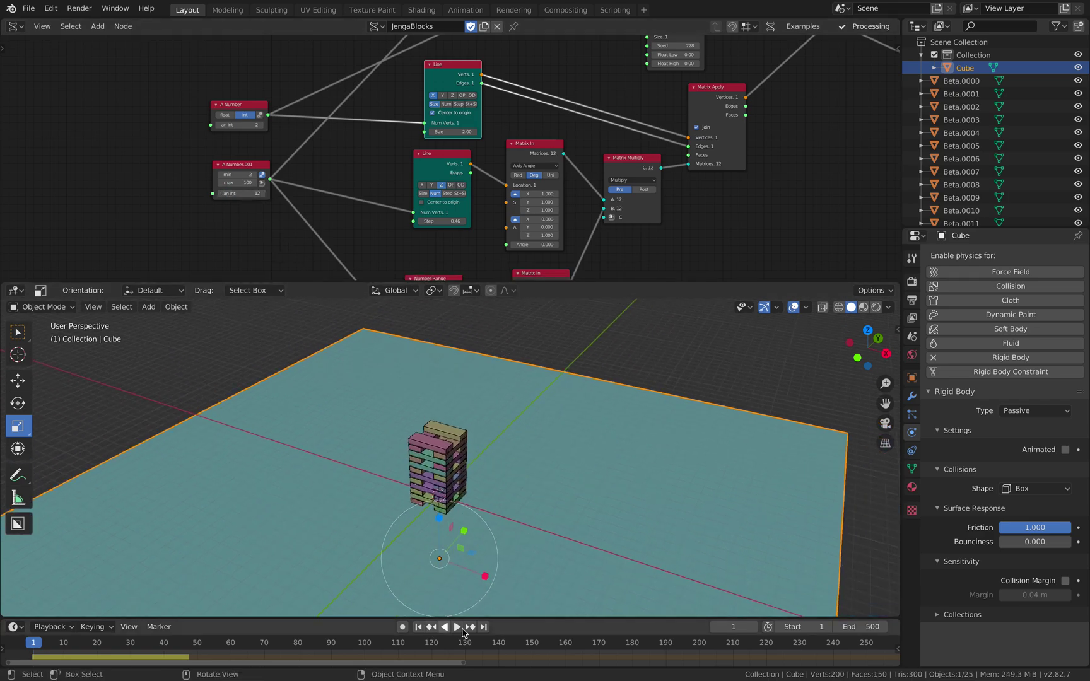
pyautogui.click(460, 628)
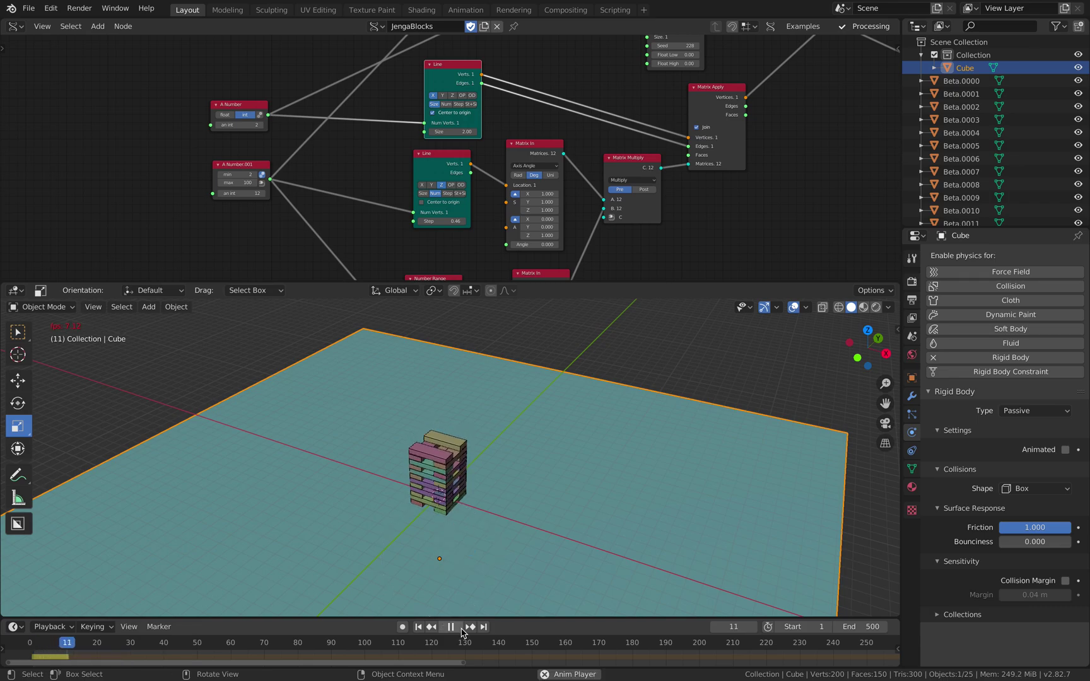
pyautogui.click(461, 629)
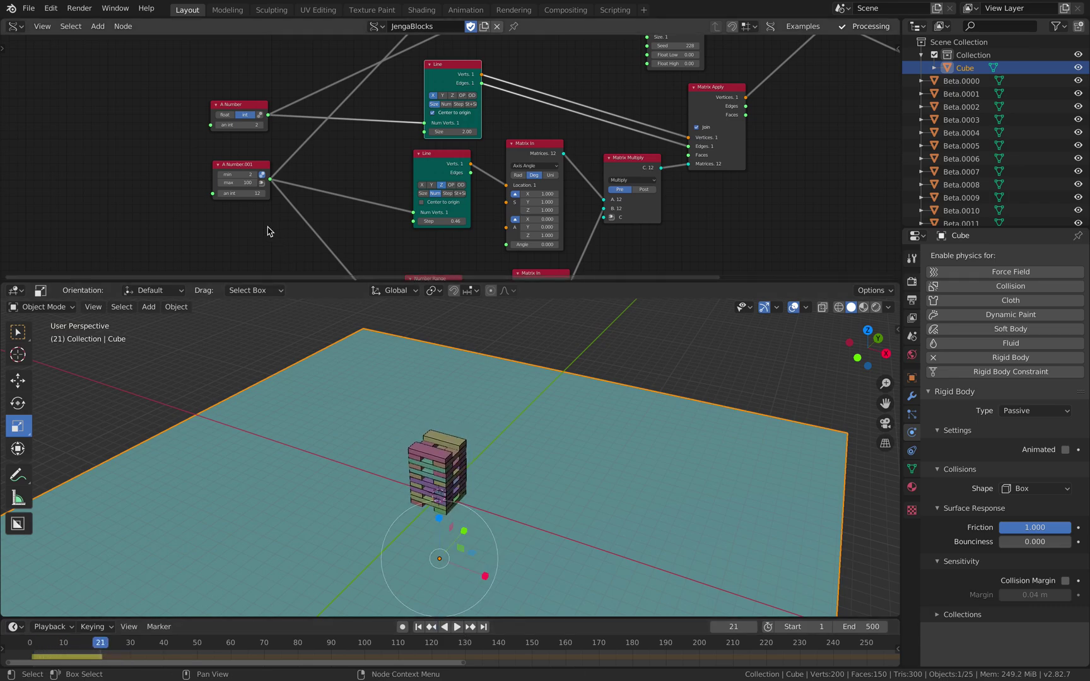
# Set the A Number.001 integer to 36 and play the simulation briefly from frame 1
pyautogui.write('36')
pyautogui.press('Return')
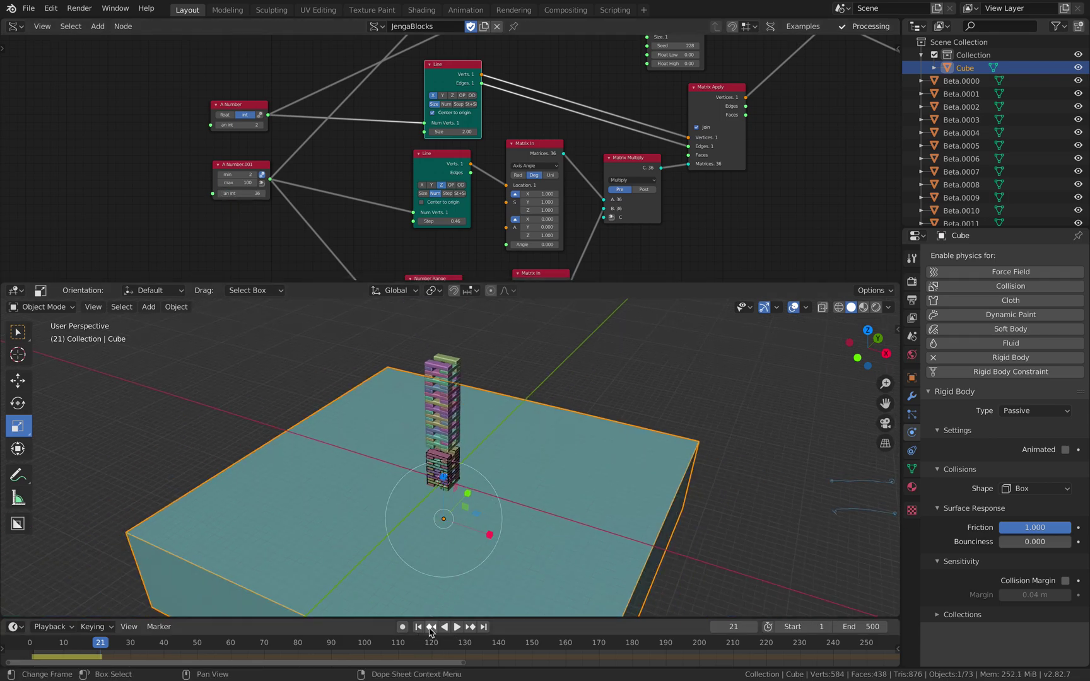
pyautogui.click(419, 627)
pyautogui.click(457, 627)
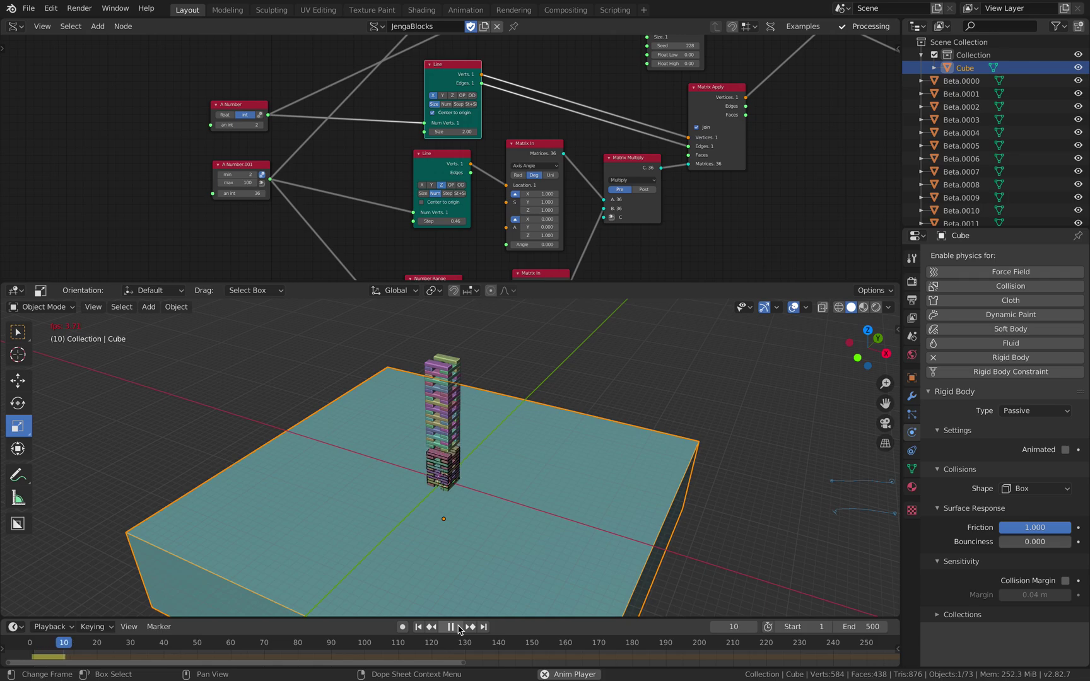
pyautogui.click(457, 627)
pyautogui.scroll(3, 457, 454)
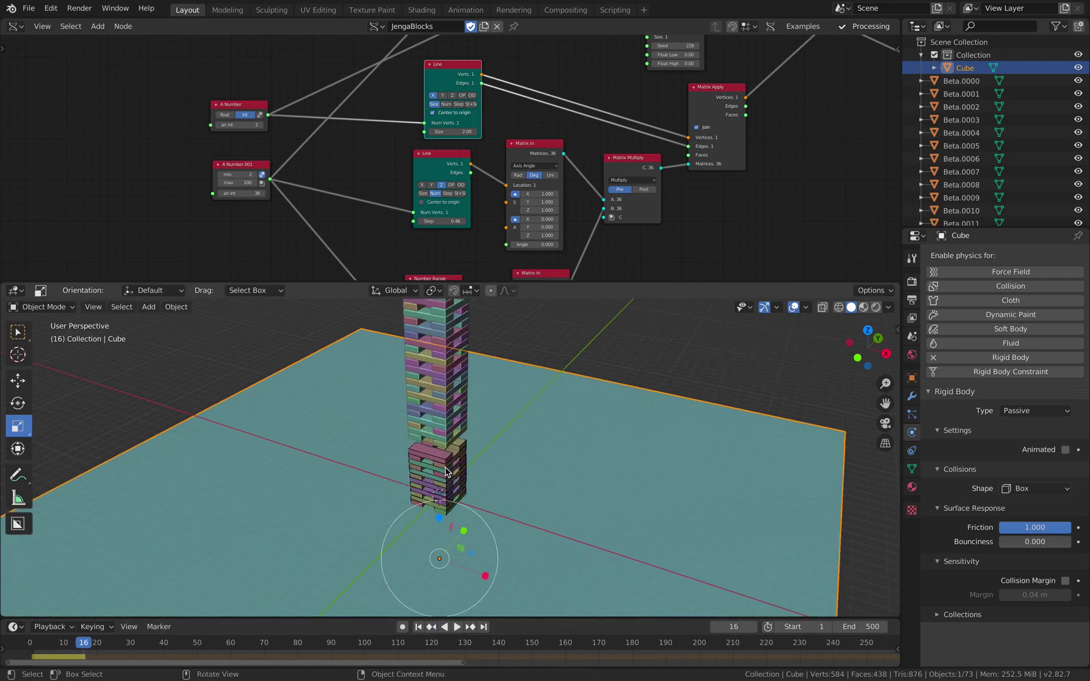
# Examine the physics settings of a block in the upper part of the tower above the ground
pyautogui.moveTo(453, 451); pyautogui.dragTo(573, 330, button='middle')
pyautogui.click(457, 369)
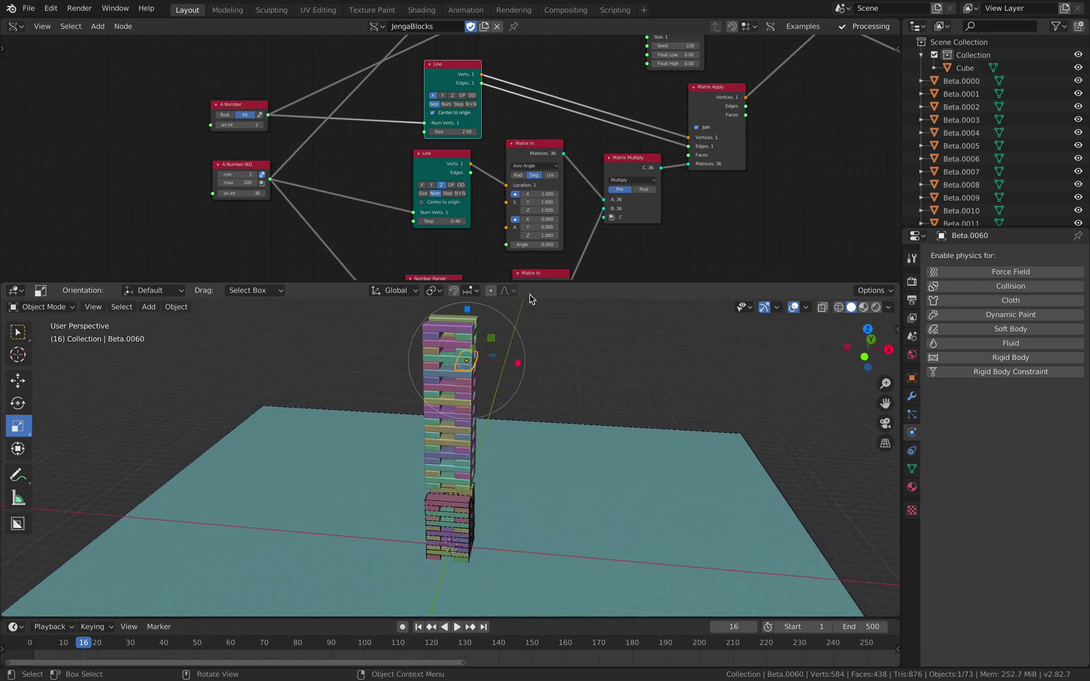
pyautogui.moveTo(611, 241); pyautogui.dragTo(584, 242, button='middle')
pyautogui.moveTo(594, 334); pyautogui.dragTo(577, 342, button='middle')
pyautogui.scroll(2, 576, 342)
pyautogui.click(575, 342)
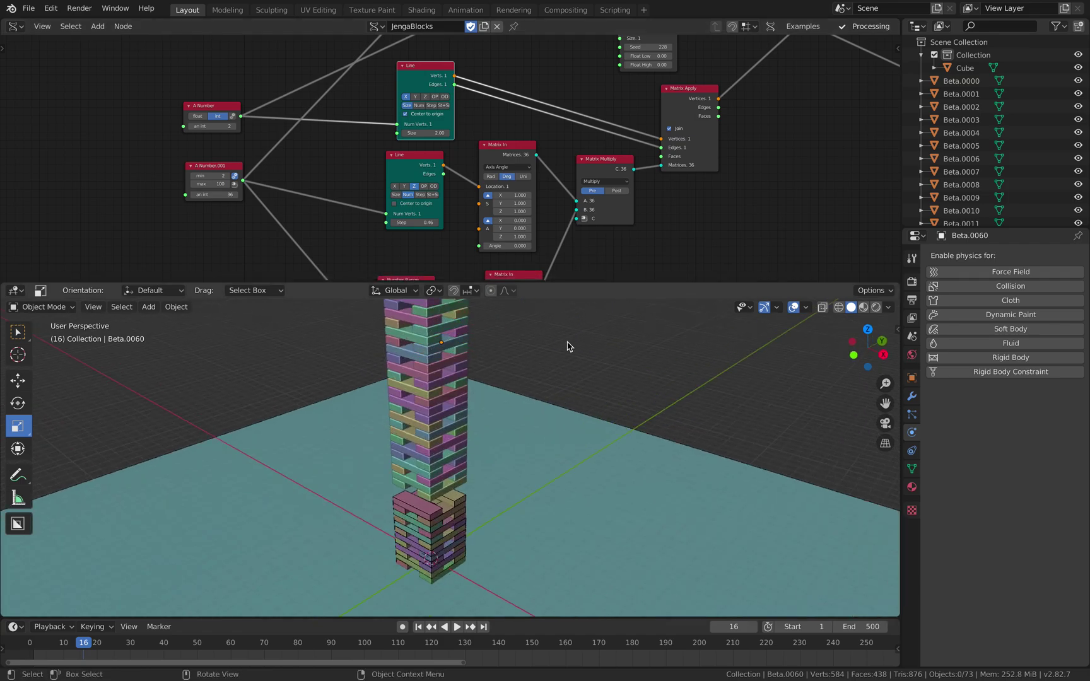
pyautogui.click(452, 348)
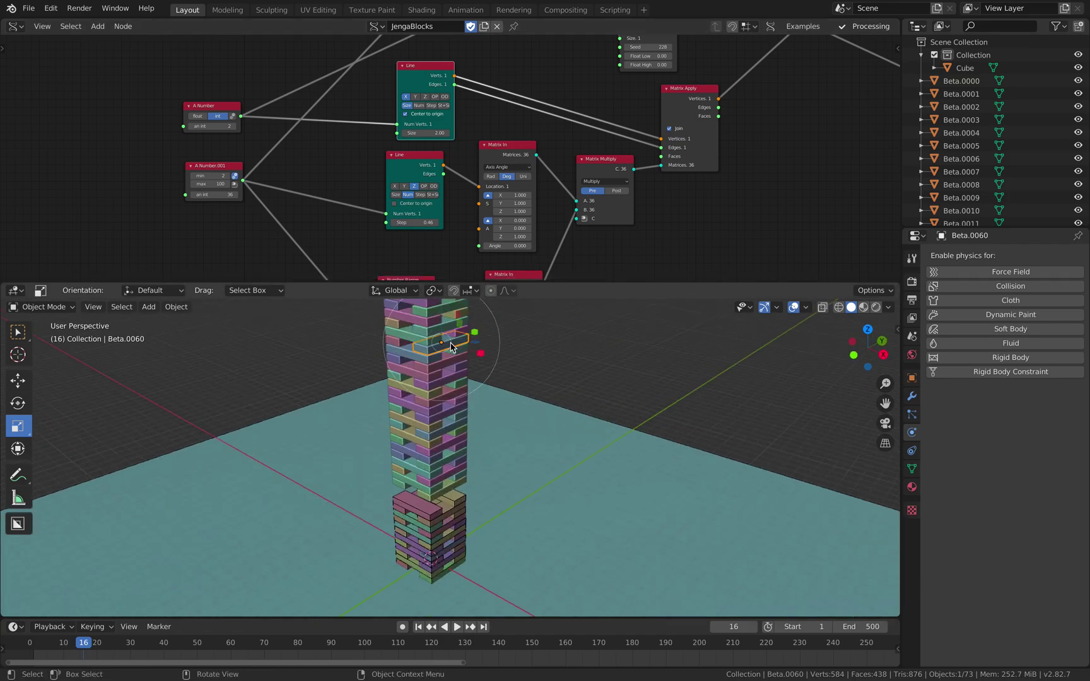
# Copy the rigid body settings from the lower stack's top block, Beta.0022, to all the floating upper blocks
pyautogui.click(459, 507)
pyautogui.moveTo(459, 507); pyautogui.dragTo(533, 416, button='middle')
pyautogui.hotkey('alt', 'a')
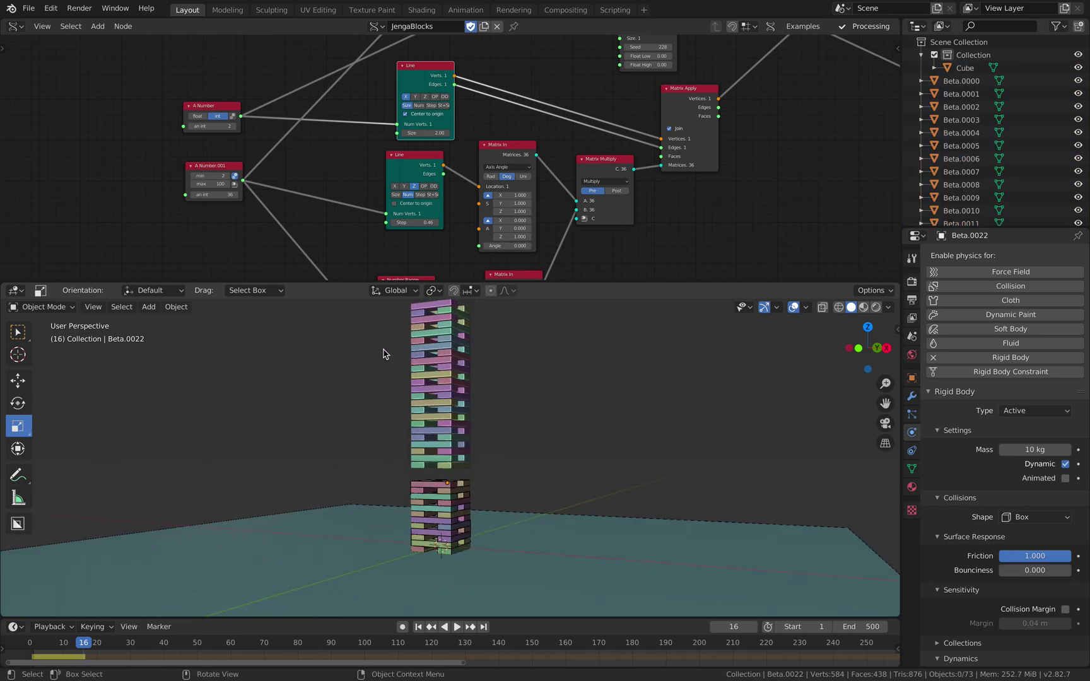
pyautogui.moveTo(391, 304); pyautogui.dragTo(527, 472)
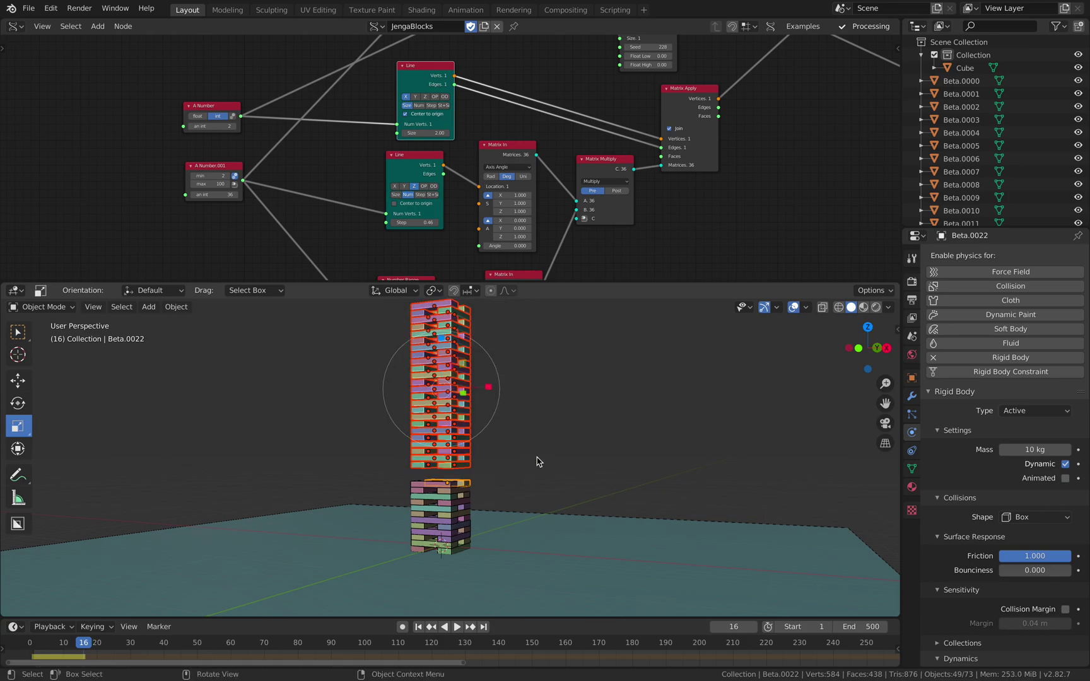
pyautogui.moveTo(537, 458); pyautogui.dragTo(379, 379, button='middle')
pyautogui.click(165, 308)
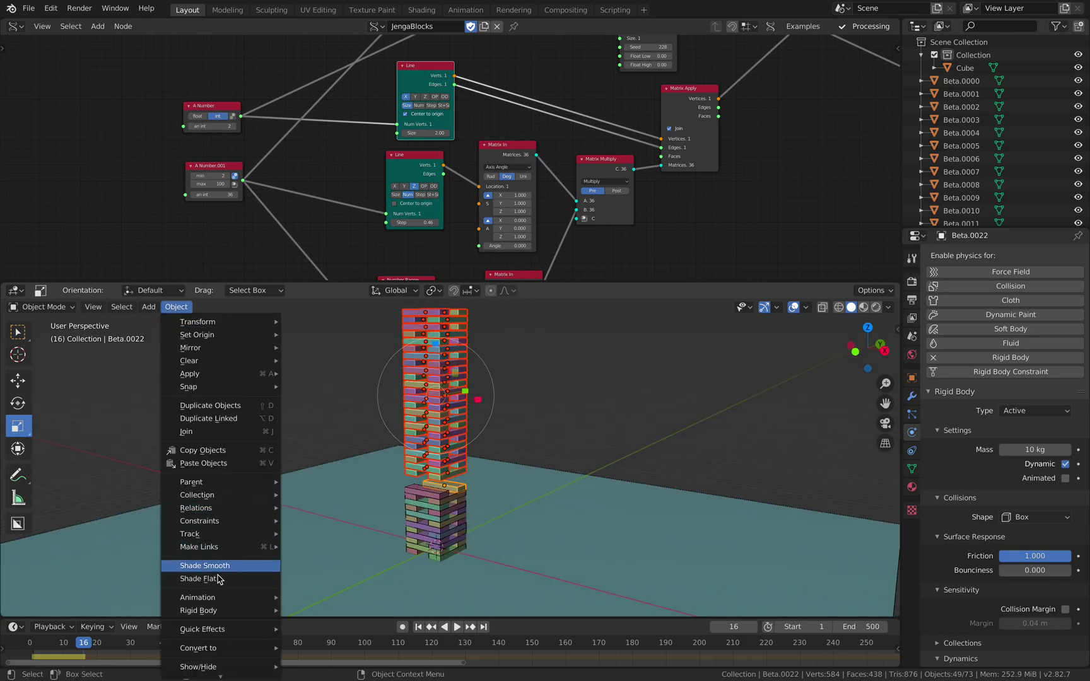
pyautogui.moveTo(240, 613)
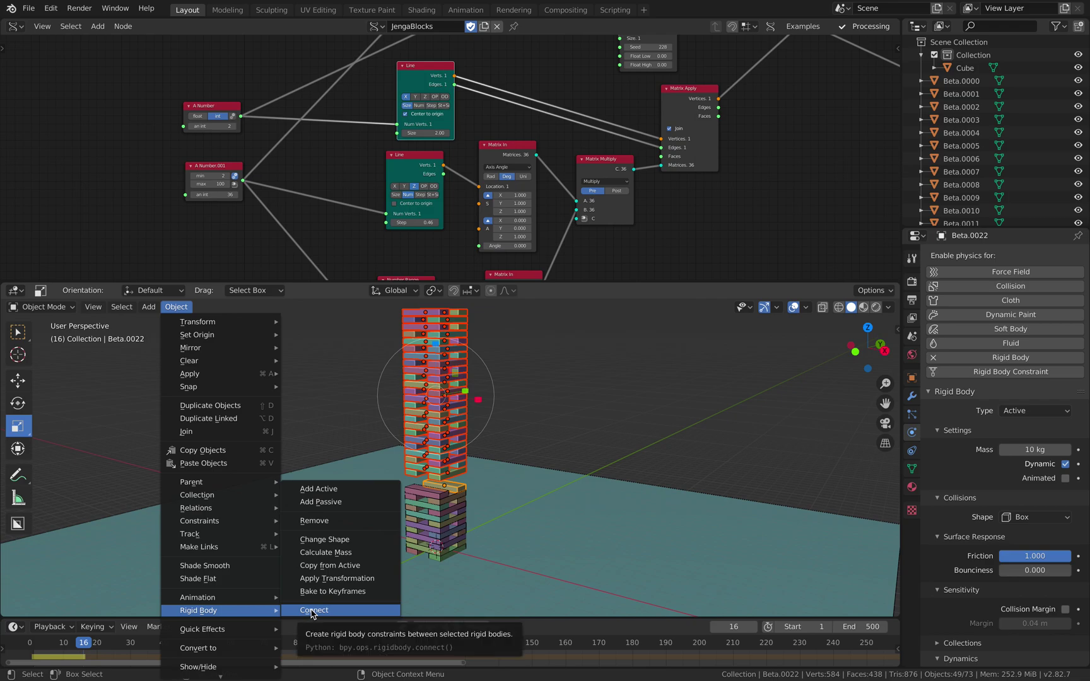
pyautogui.click(348, 566)
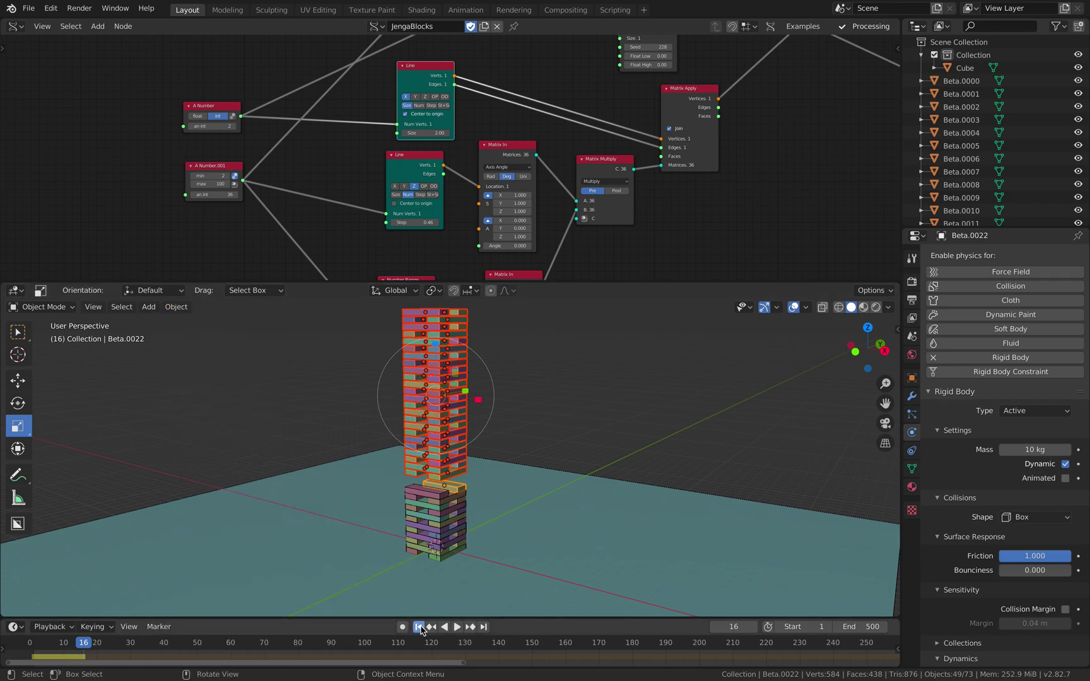
# Replay the simulation from frame 1, check the dynamics settings of Beta.0022 and return to the first frame
pyautogui.click(418, 627)
pyautogui.click(458, 628)
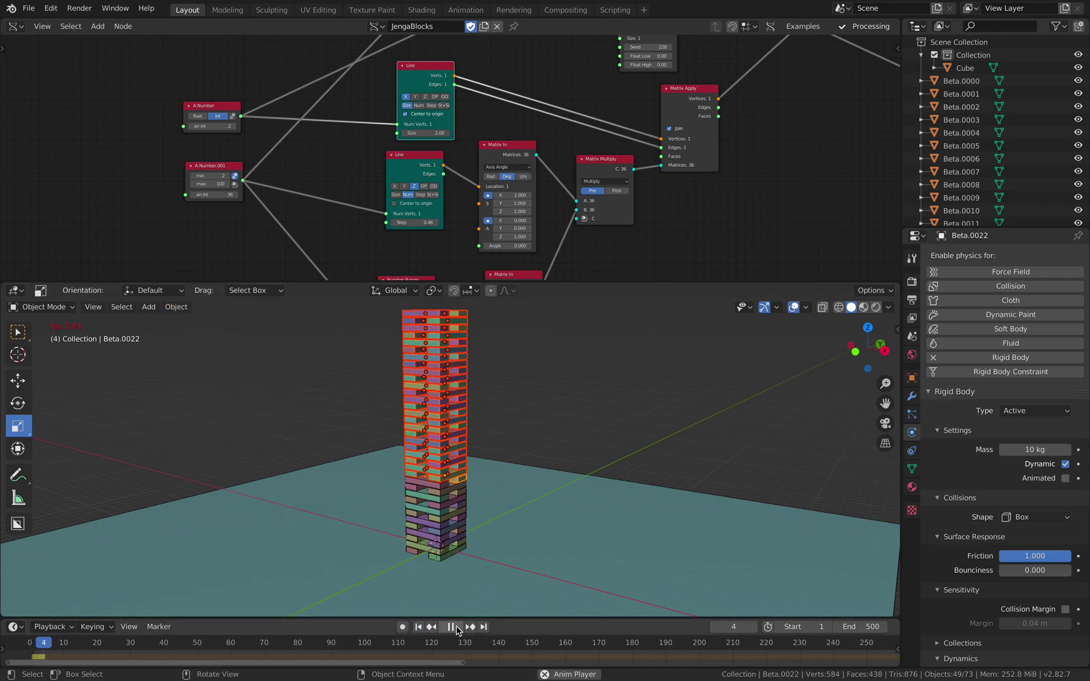
pyautogui.click(528, 414)
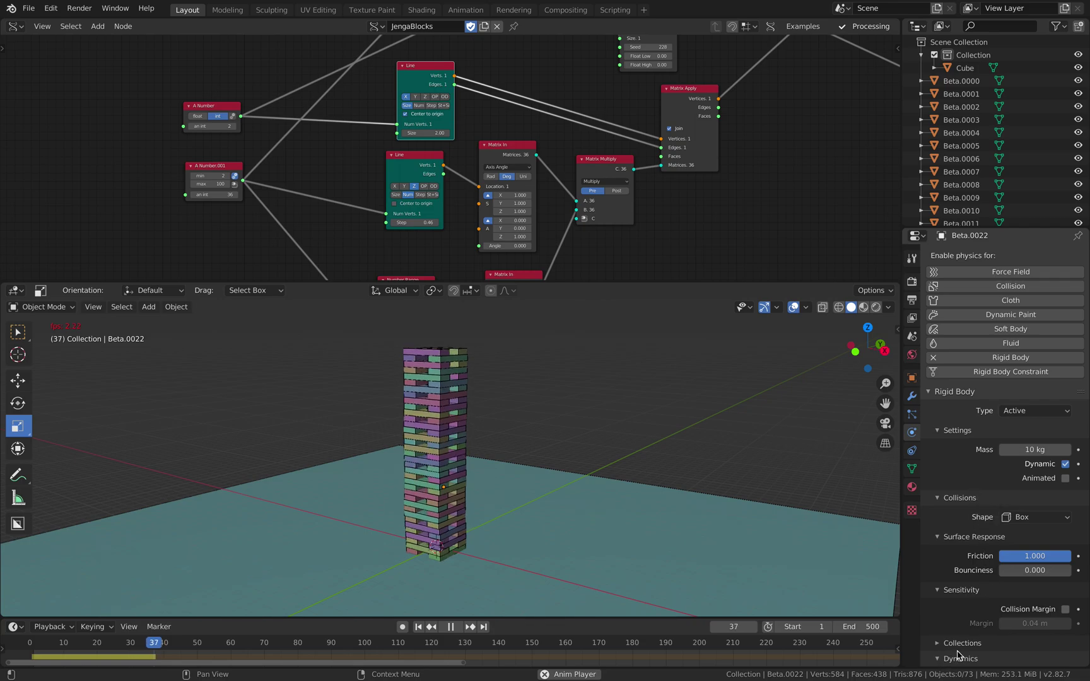
pyautogui.scroll(-2, 959, 649)
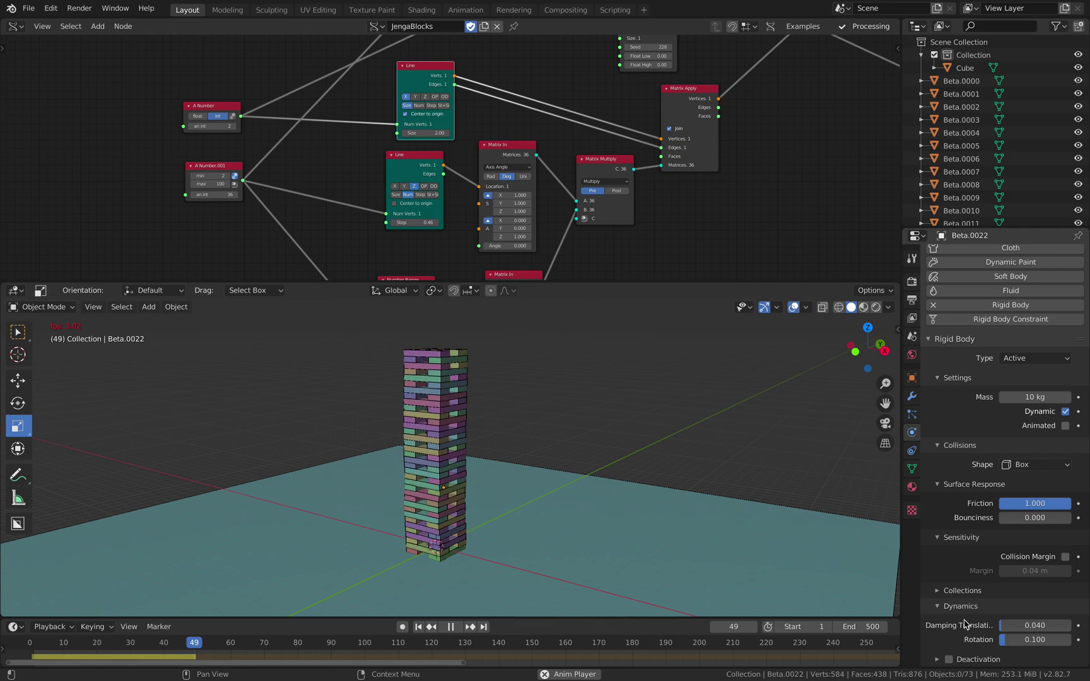
pyautogui.click(450, 626)
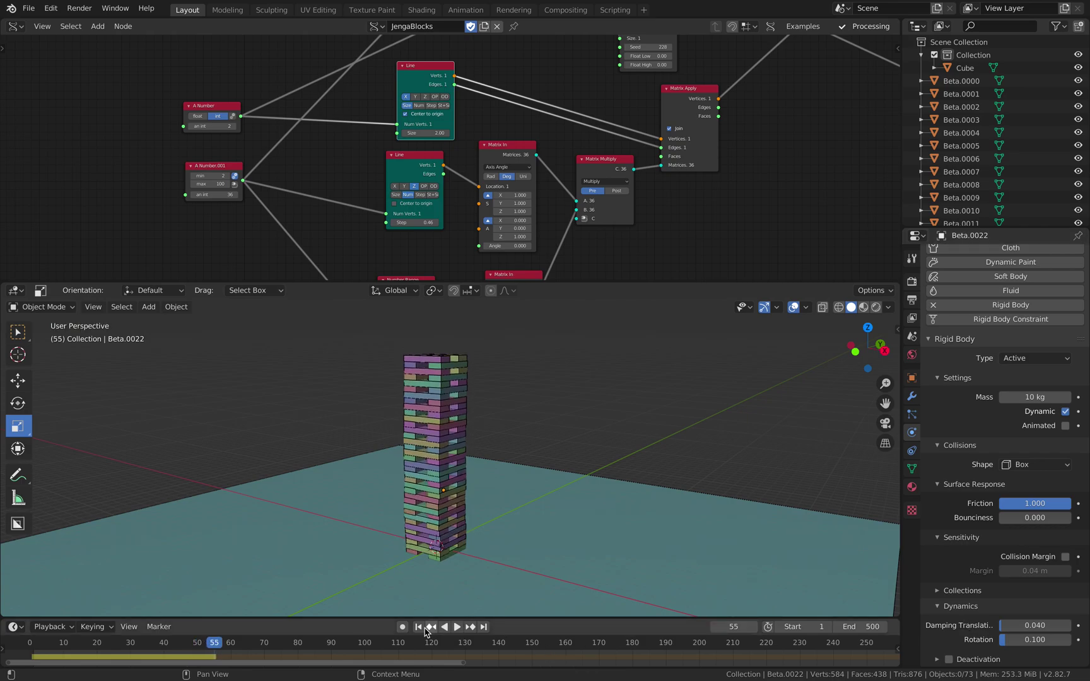
pyautogui.moveTo(477, 500); pyautogui.dragTo(462, 519, button='middle')
pyautogui.scroll(1, 461, 519)
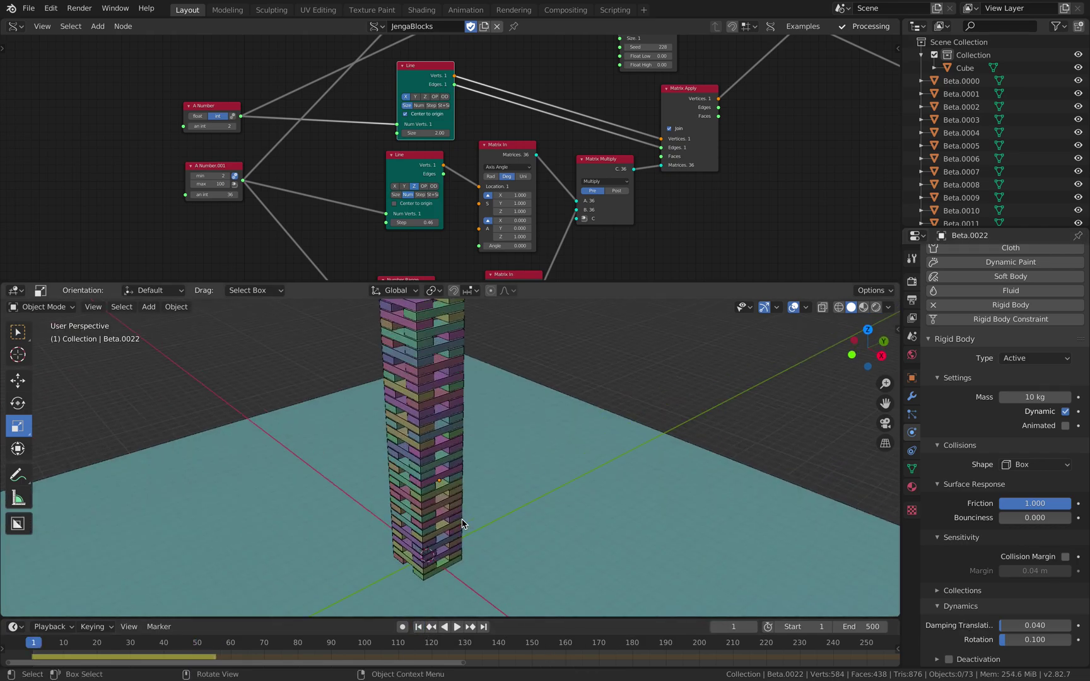
pyautogui.moveTo(521, 354); pyautogui.dragTo(531, 411, button='middle')
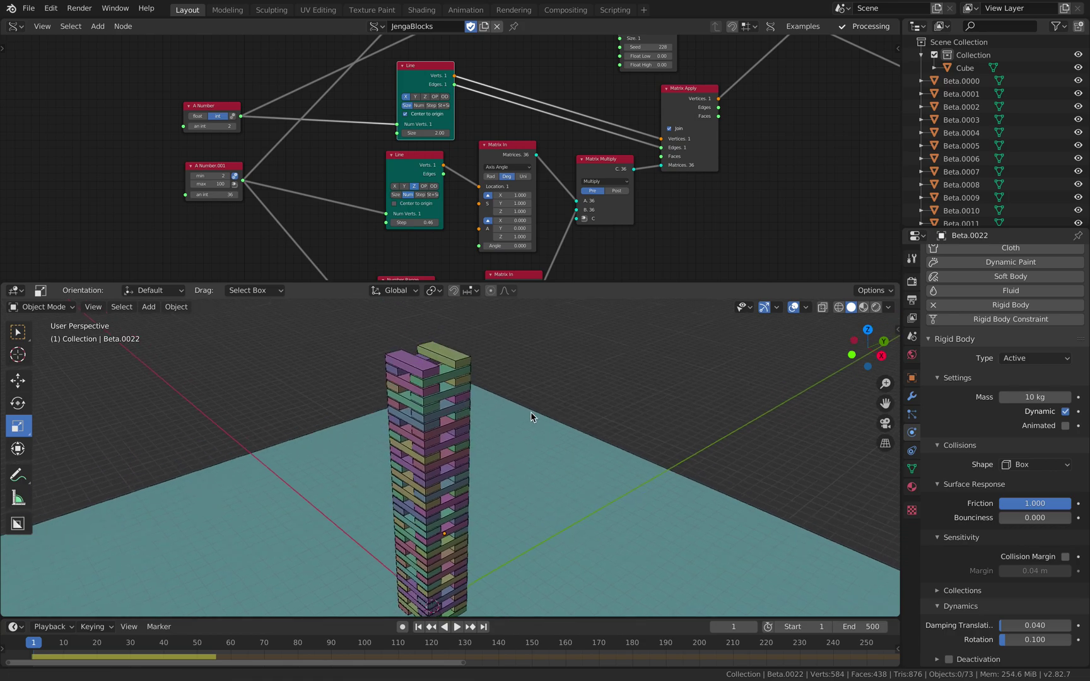
# Enlarge the node editor area and rearrange the X-direction and Z-direction Line nodes above the Number Range node
pyautogui.moveTo(565, 286); pyautogui.dragTo(558, 412)
pyautogui.scroll(2, 442, 300)
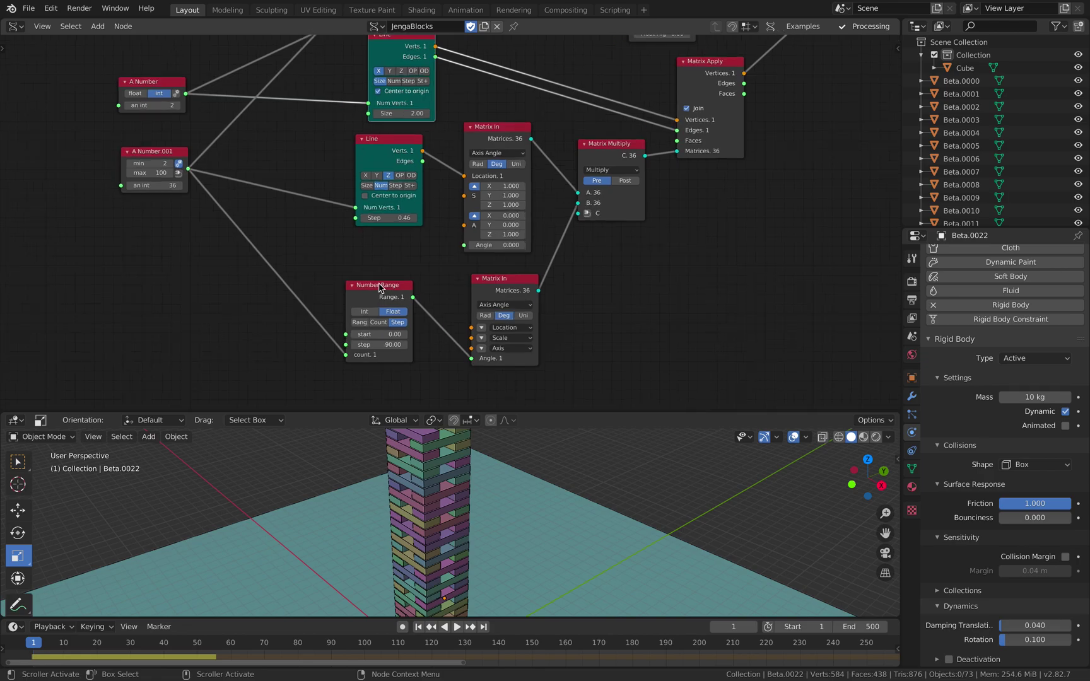
pyautogui.click(381, 288)
pyautogui.moveTo(381, 290); pyautogui.dragTo(371, 344, button='middle')
pyautogui.moveTo(378, 108)
pyautogui.mouseDown()
pyautogui.moveTo(363, 101)
pyautogui.moveTo(364, 114)
pyautogui.mouseUp()
pyautogui.moveTo(377, 198); pyautogui.dragTo(374, 208)
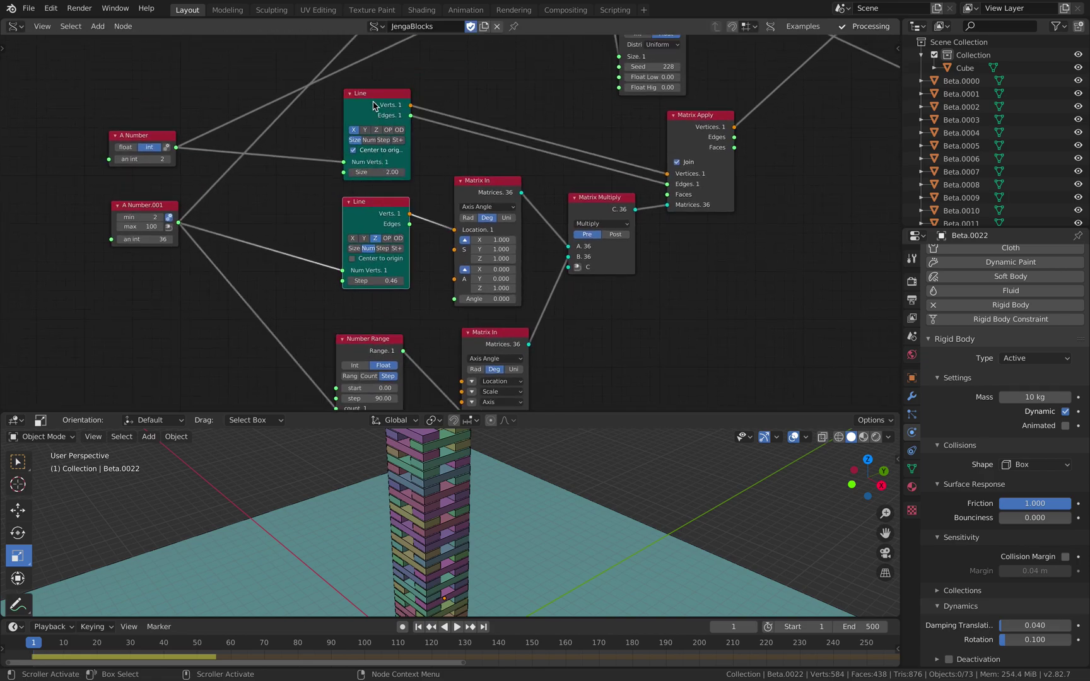
pyautogui.moveTo(371, 107); pyautogui.dragTo(379, 104)
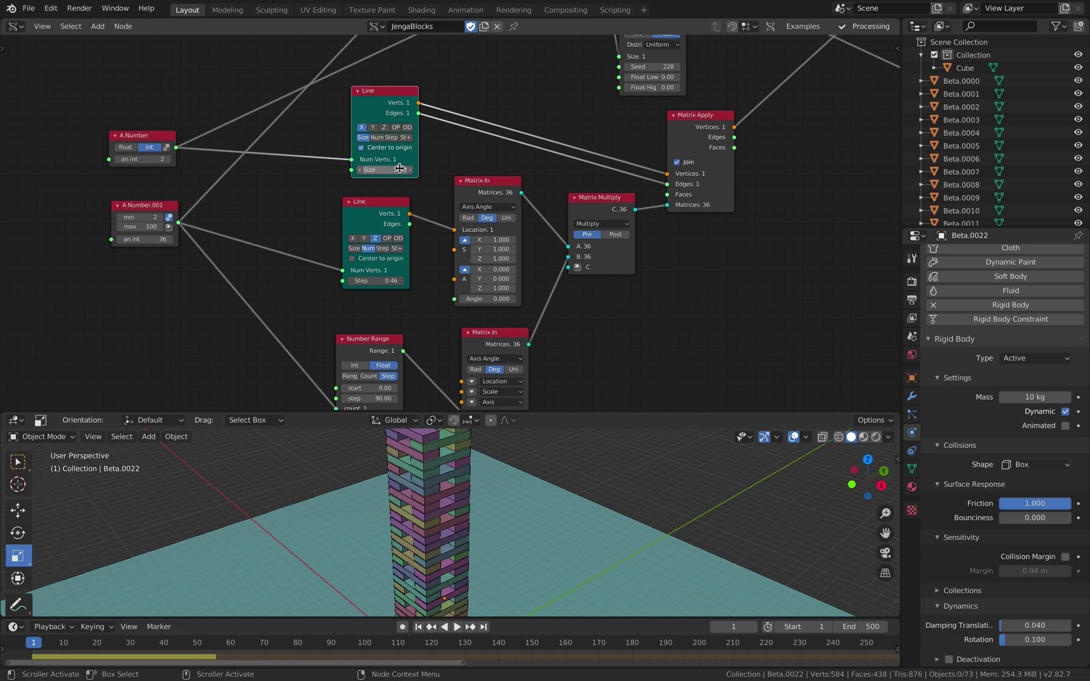
# Raise the A Number integer to 3 as a demonstration and set it back to 2
pyautogui.click(167, 159)
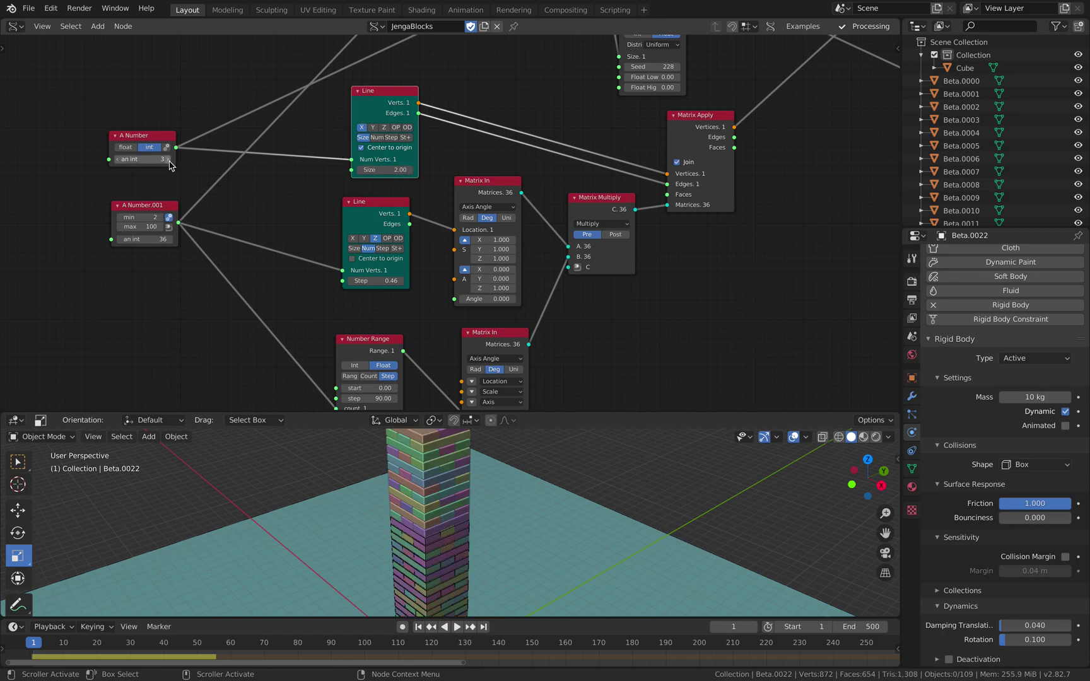
pyautogui.click(118, 159)
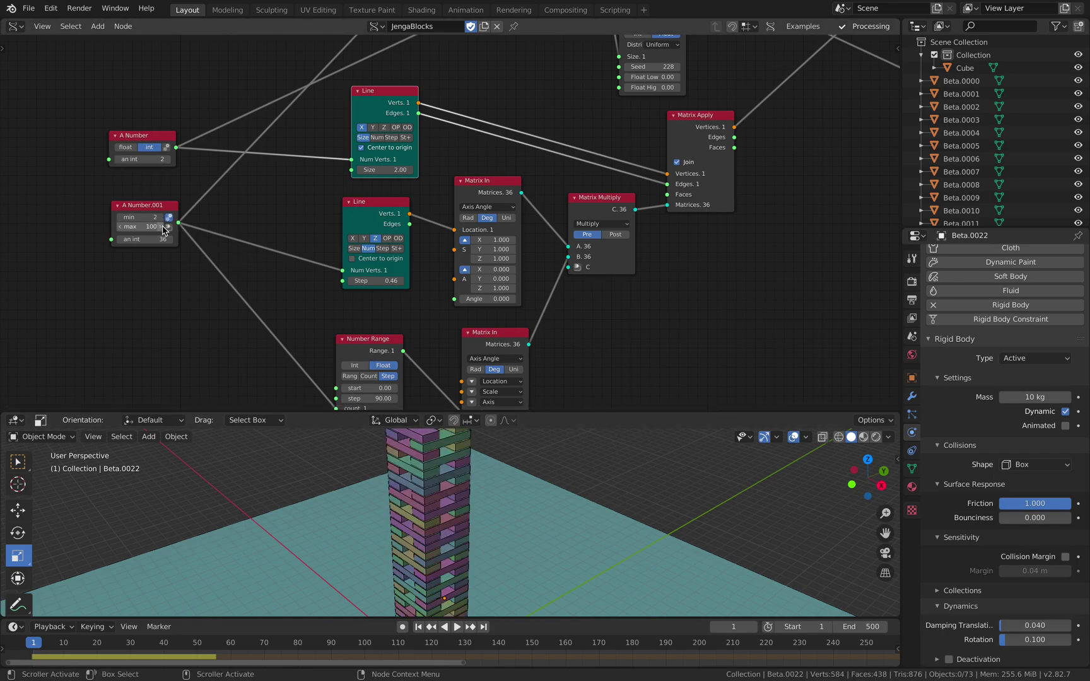
# Nudge the Z-direction Line node and the Matrix In node it feeds closer to A Number.001
pyautogui.moveTo(316, 182); pyautogui.dragTo(301, 218, button='middle')
pyautogui.moveTo(364, 243); pyautogui.dragTo(347, 239)
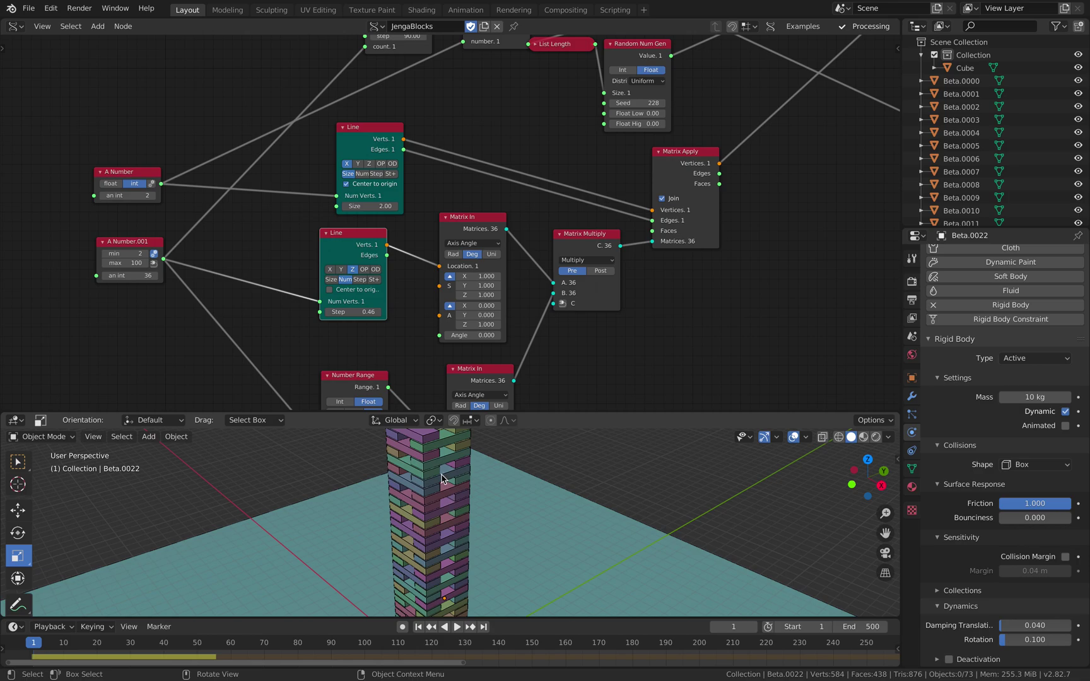
pyautogui.moveTo(462, 217); pyautogui.dragTo(449, 235, button='middle')
pyautogui.moveTo(442, 227); pyautogui.dragTo(433, 221)
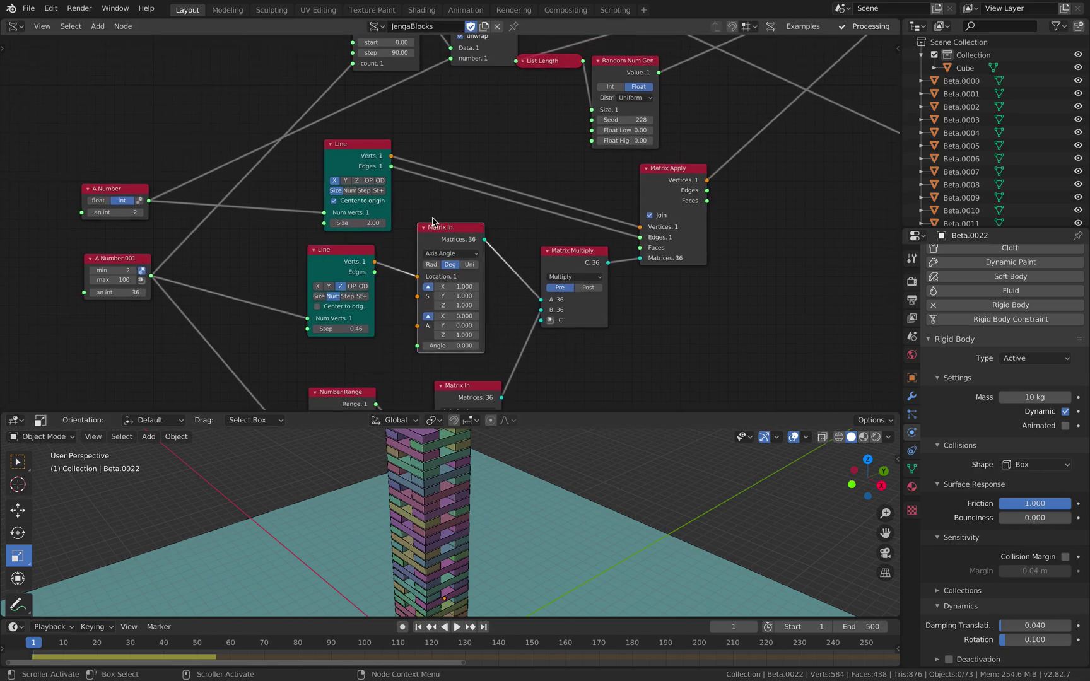
# Move the Matrix In node beside Number Range closer to it and nudge the Matrix Apply node
pyautogui.scroll(-2, 510, 247)
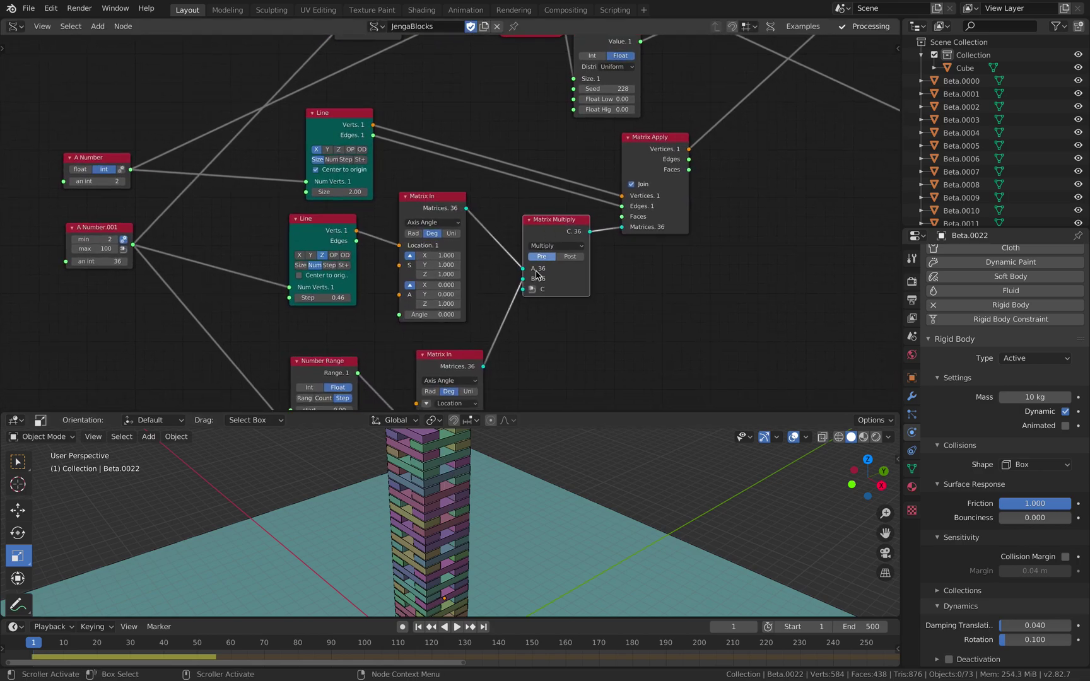
pyautogui.scroll(-4, 517, 234)
pyautogui.moveTo(444, 254); pyautogui.dragTo(424, 252)
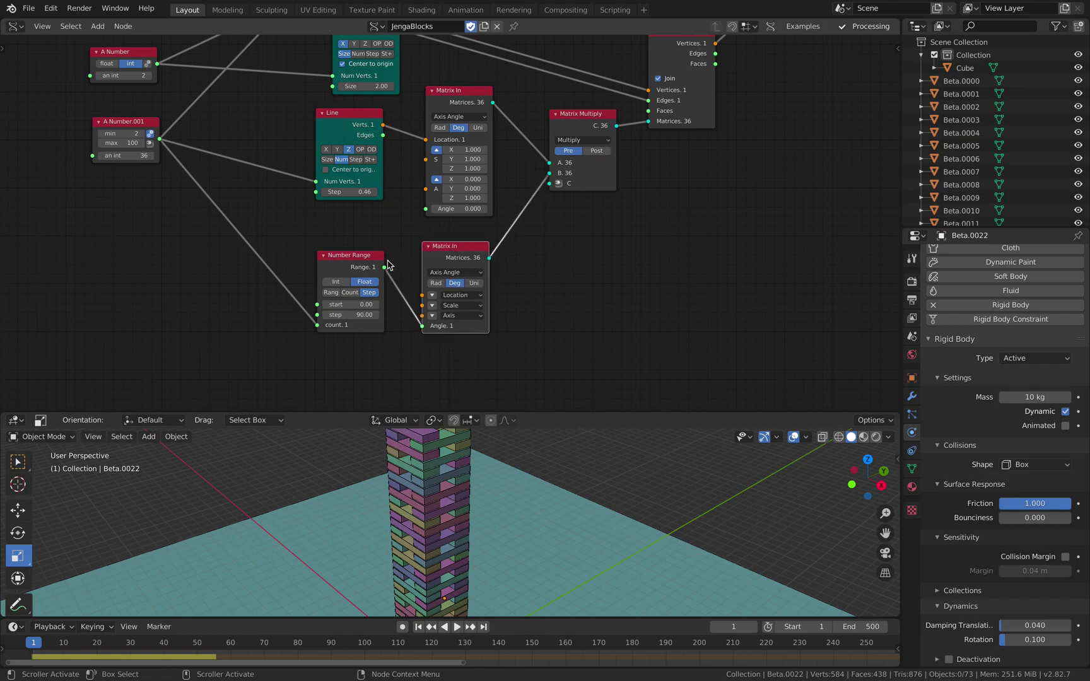
pyautogui.moveTo(467, 480); pyautogui.dragTo(527, 506, button='middle')
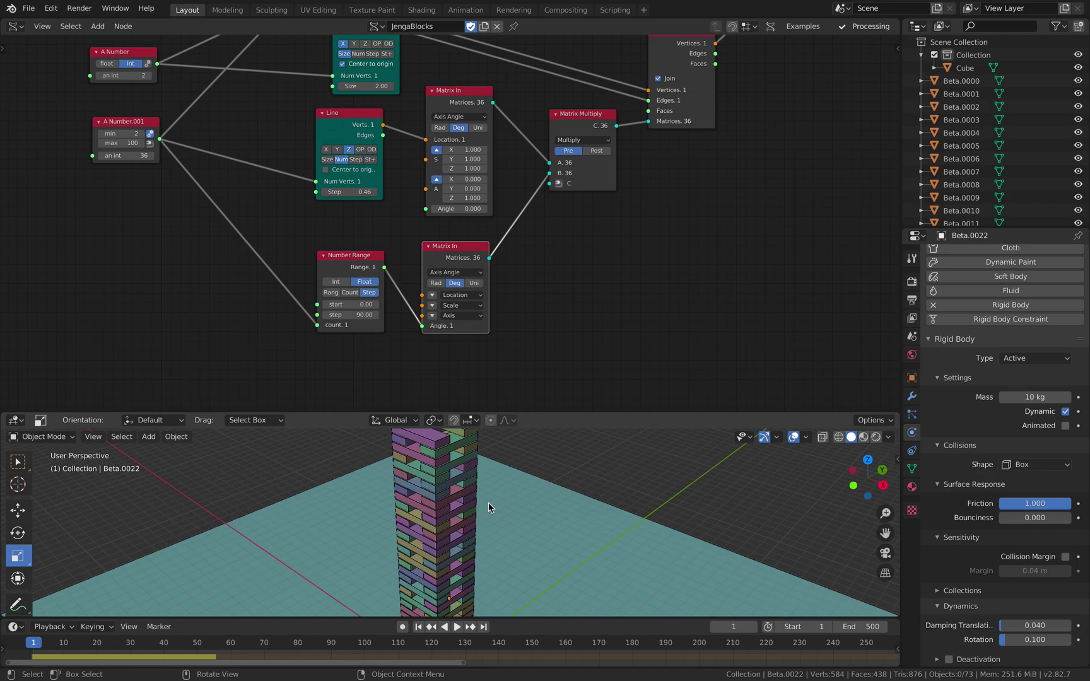
pyautogui.scroll(5, 466, 361)
pyautogui.moveTo(588, 202); pyautogui.dragTo(594, 208)
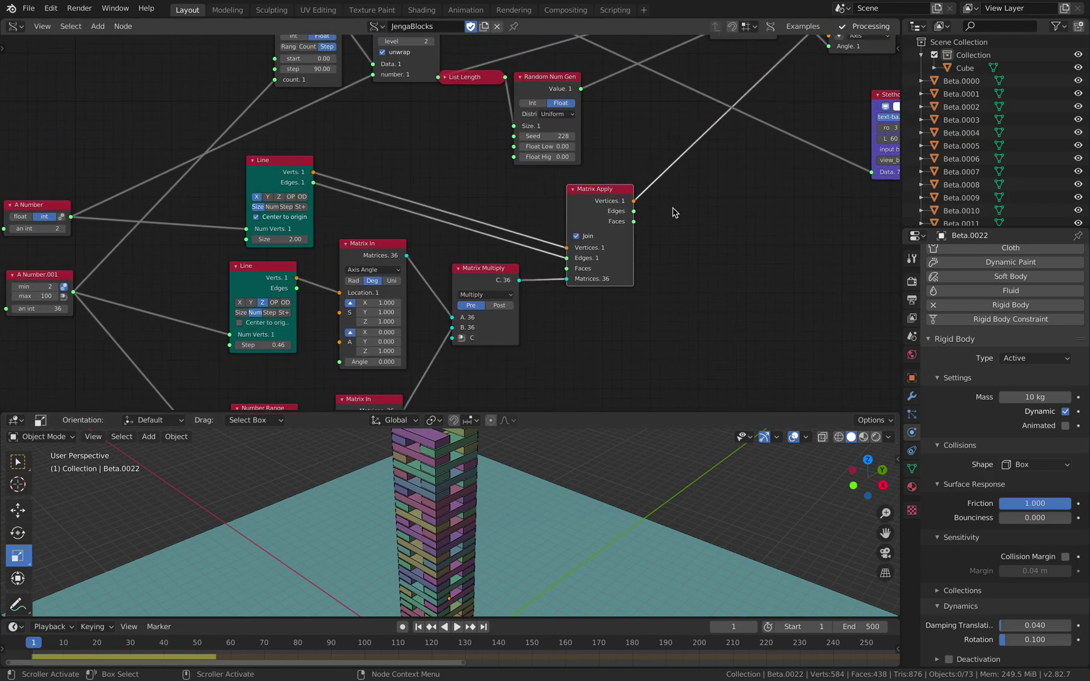
# Space out the Random Num Gen and List Length nodes beneath the List Join node
pyautogui.scroll(5, 674, 212)
pyautogui.moveTo(530, 166); pyautogui.dragTo(571, 164)
pyautogui.moveTo(464, 163); pyautogui.dragTo(477, 182)
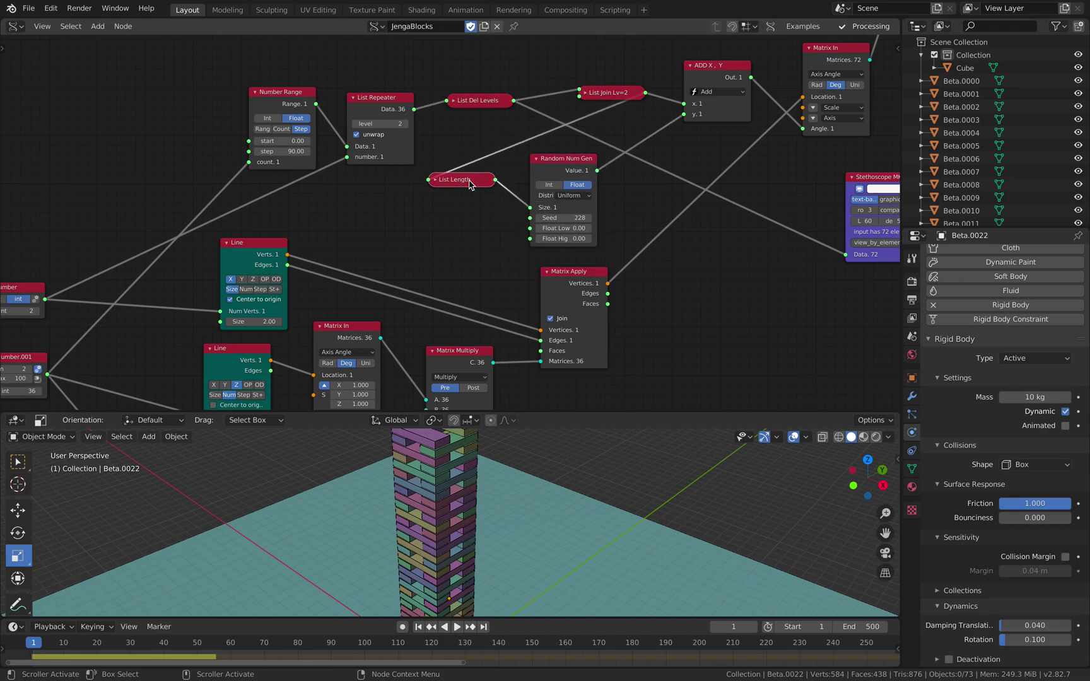
# Set the Random Num Gen node's Seed to 280, Float Low to -4.02 and Float High to 5.40
pyautogui.hscroll(5, 461, 208)
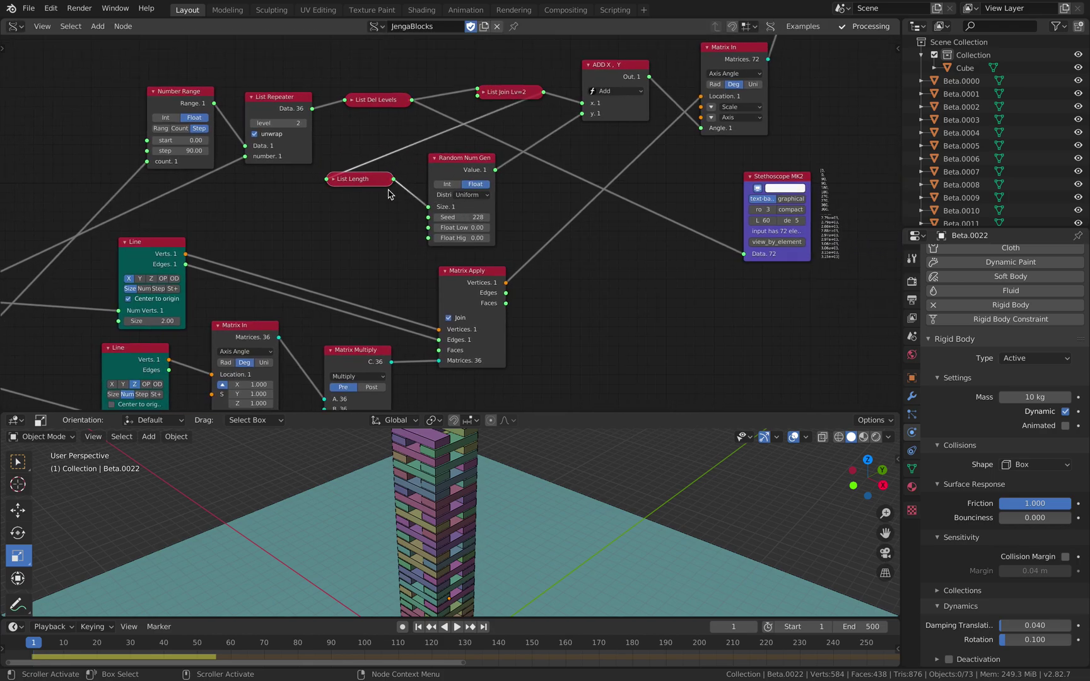
pyautogui.moveTo(458, 218); pyautogui.dragTo(453, 232)
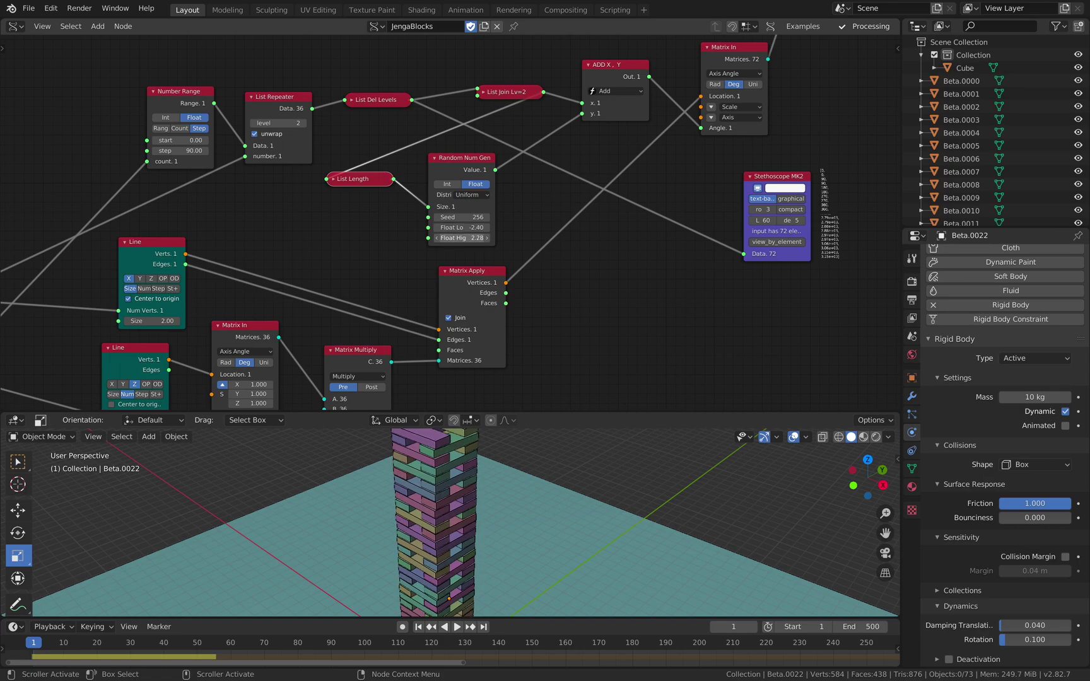
pyautogui.moveTo(460, 240); pyautogui.dragTo(472, 217)
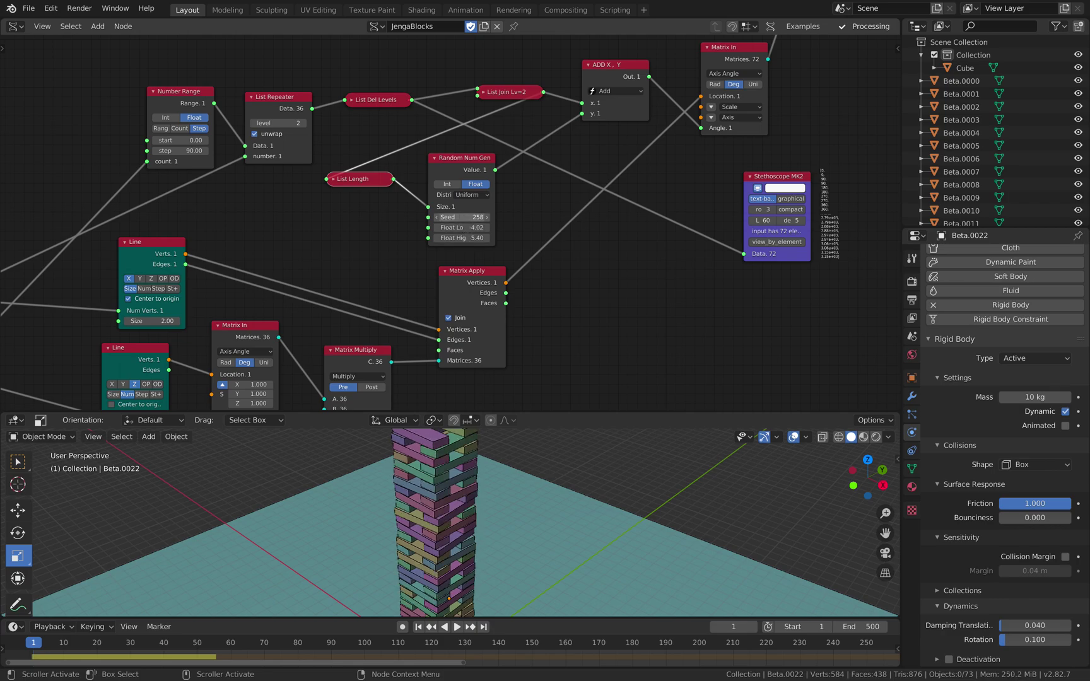
# Enlarge the 3D viewport and inspect the tower with its randomly rotated blocks
pyautogui.moveTo(514, 489); pyautogui.dragTo(568, 432, button='middle')
pyautogui.moveTo(594, 410); pyautogui.dragTo(590, 281)
pyautogui.moveTo(562, 381); pyautogui.dragTo(523, 443, button='middle')
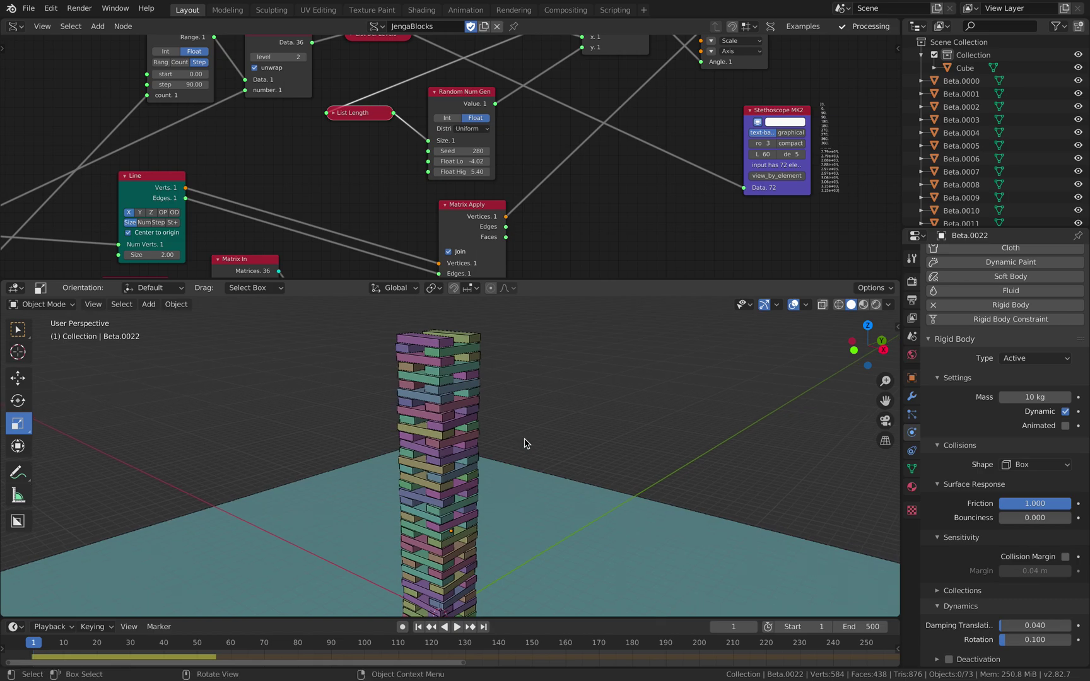
pyautogui.moveTo(630, 278); pyautogui.dragTo(630, 340)
# Rearrange the Number Range, List Repeater, ADD X, Y and Matrix In nodes along the rotation branch
pyautogui.moveTo(634, 265); pyautogui.dragTo(470, 284, button='middle')
pyautogui.moveTo(620, 255); pyautogui.dragTo(582, 228, button='middle')
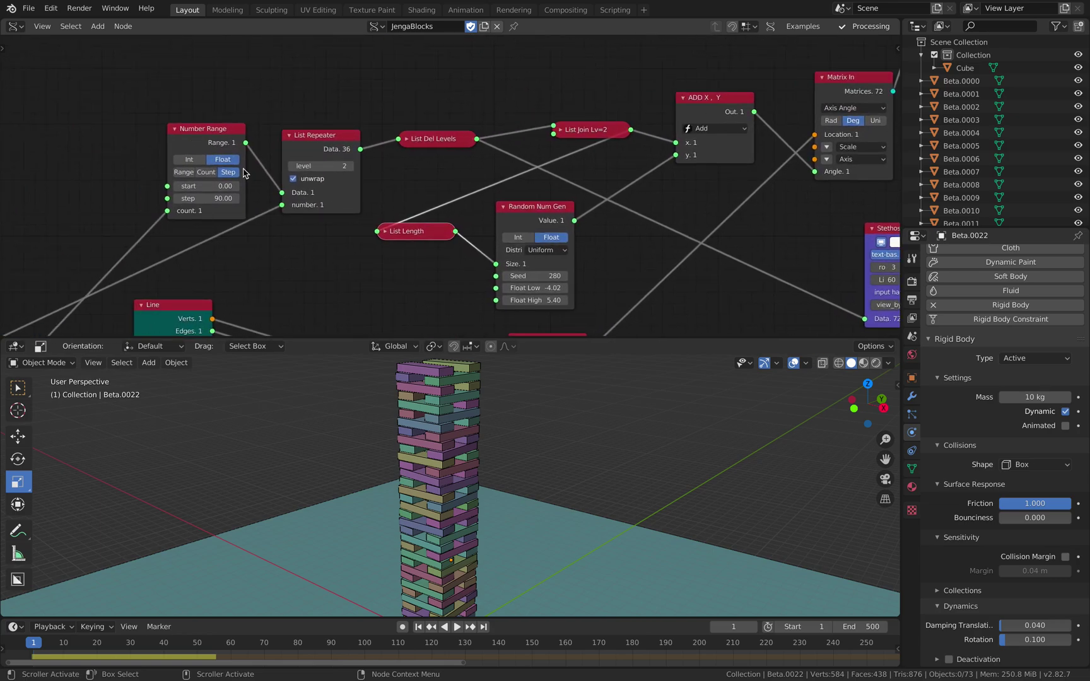
pyautogui.moveTo(180, 129); pyautogui.dragTo(156, 117)
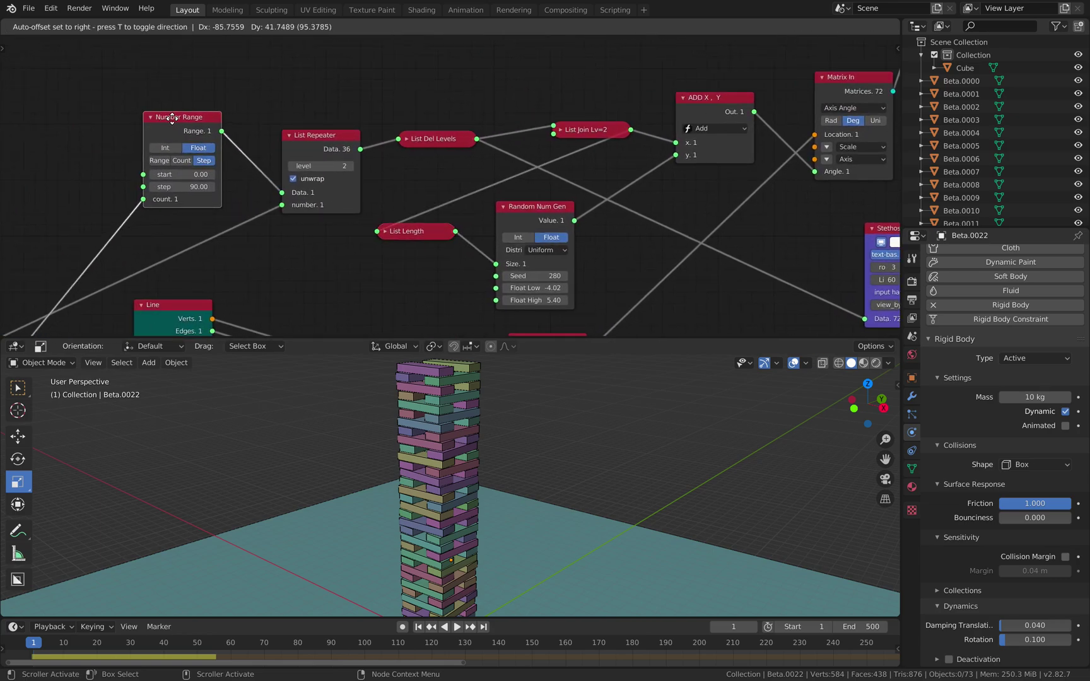
pyautogui.moveTo(198, 149); pyautogui.dragTo(263, 124, button='middle')
pyautogui.scroll(-2, 246, 183)
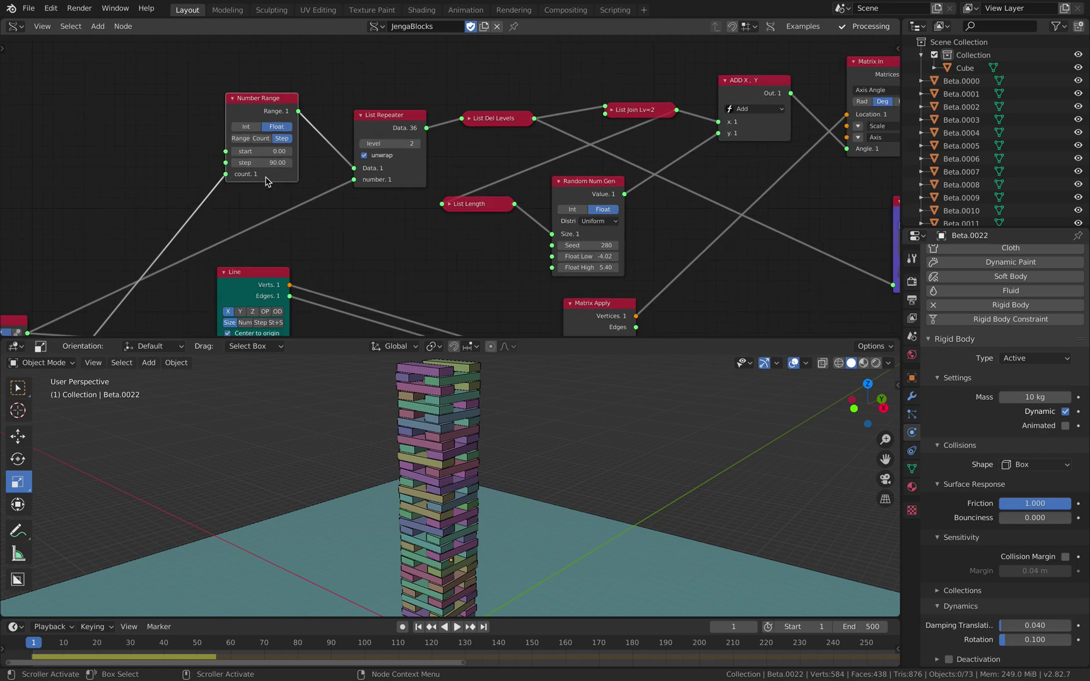
pyautogui.moveTo(345, 127); pyautogui.dragTo(327, 118)
pyautogui.moveTo(690, 96); pyautogui.dragTo(587, 108, button='middle')
pyautogui.moveTo(587, 108); pyautogui.dragTo(586, 103)
pyautogui.moveTo(586, 102); pyautogui.dragTo(469, 125, button='middle')
pyautogui.moveTo(600, 106); pyautogui.dragTo(605, 104)
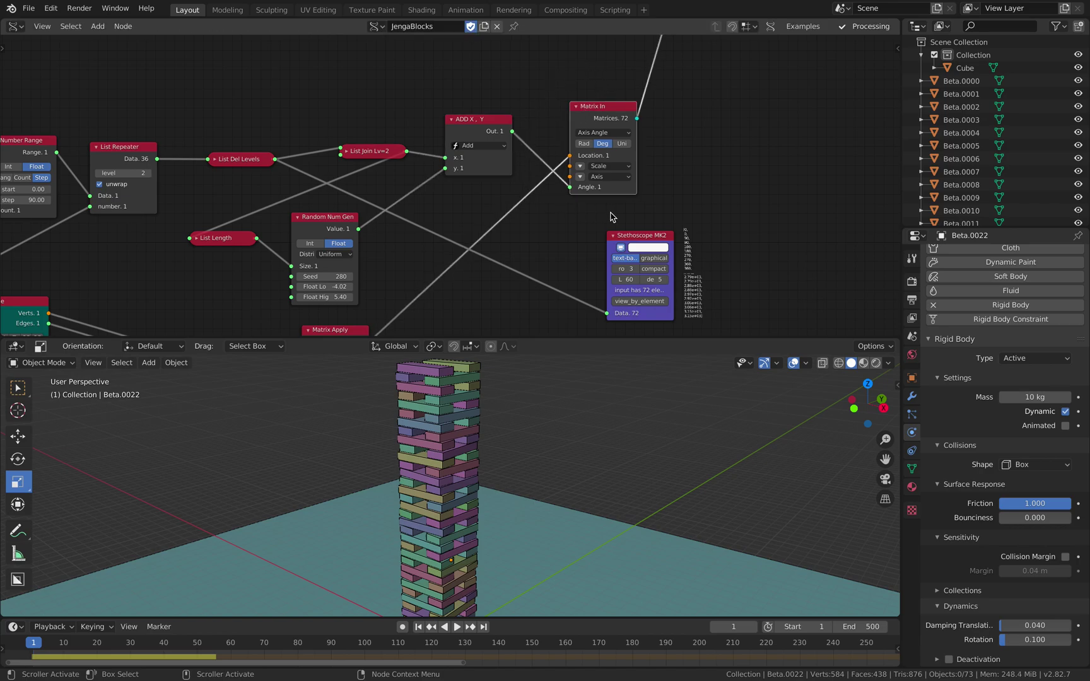
# Examine the list of rotation angles printed by the Stethoscope MK2 node
pyautogui.moveTo(639, 191); pyautogui.dragTo(420, 161, button='middle')
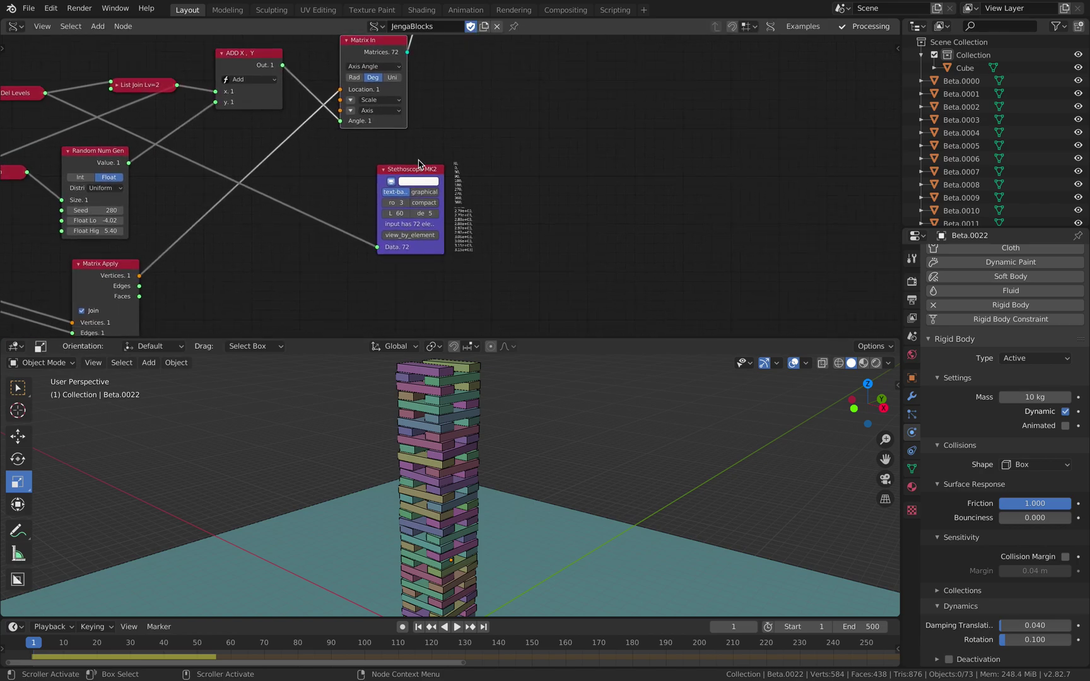
pyautogui.scroll(3, 421, 163)
pyautogui.scroll(2, 456, 163)
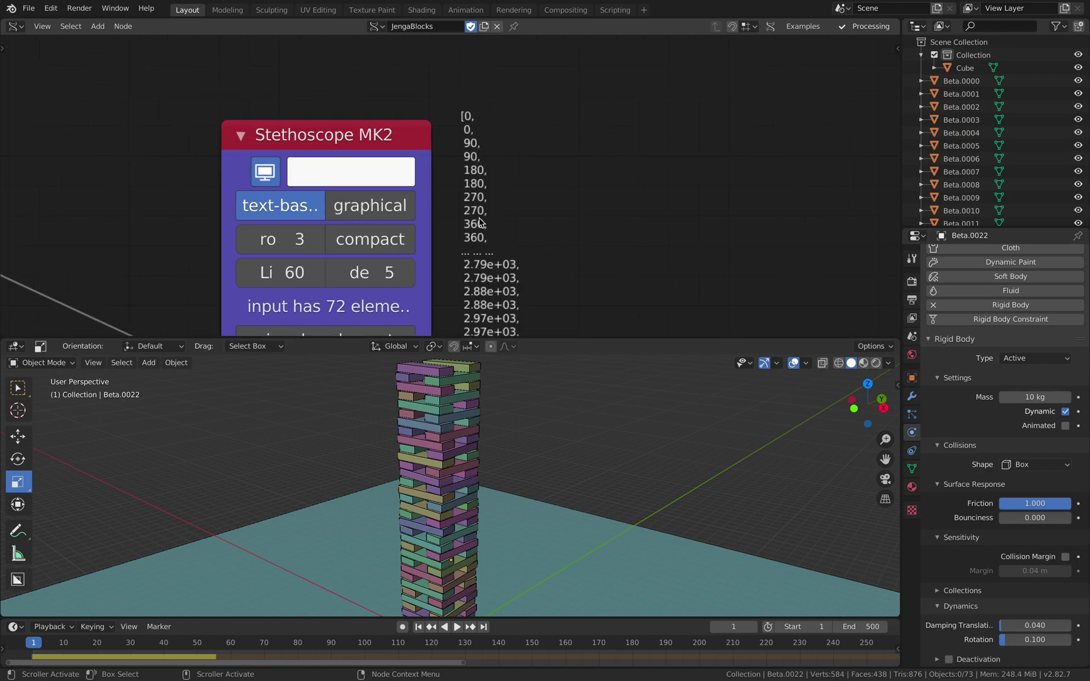
pyautogui.scroll(-3, 468, 224)
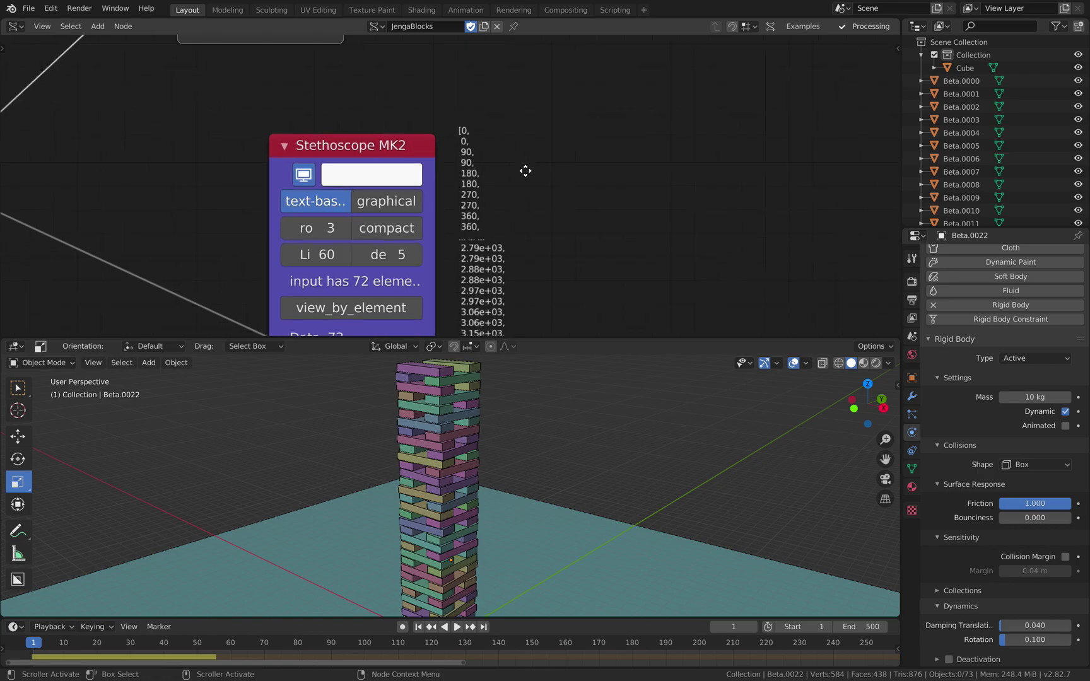
# Show the transform values in the 3D viewport and check the Z rotation of several blocks in the tower's lower layers
pyautogui.moveTo(467, 543); pyautogui.dragTo(419, 519, button='middle')
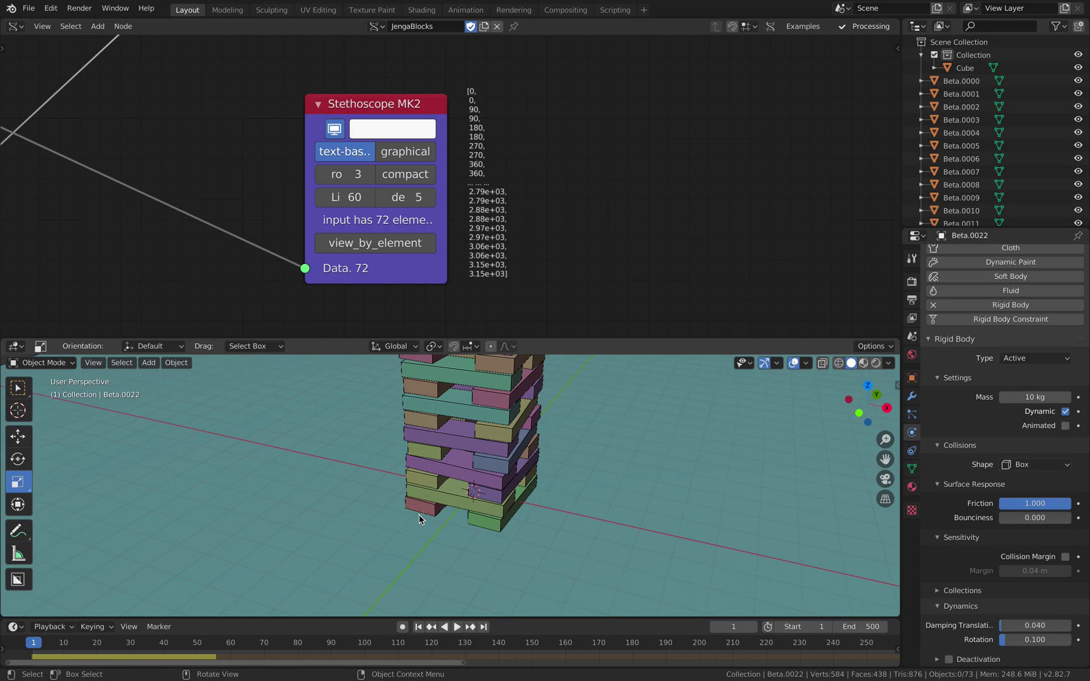
pyautogui.click(472, 519)
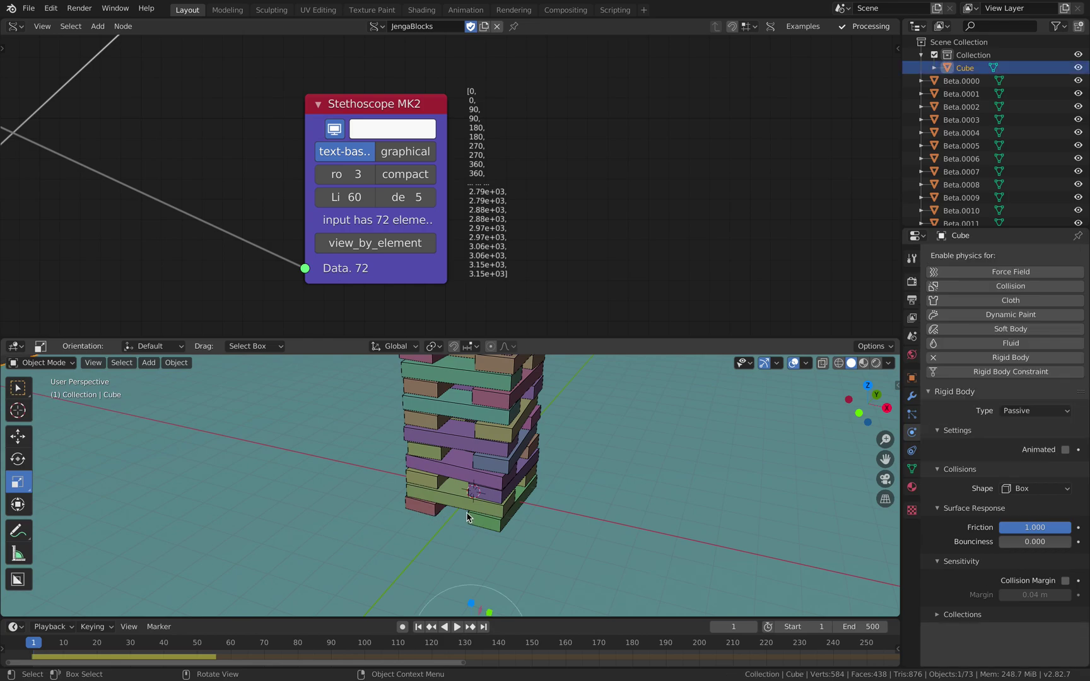
pyautogui.click(899, 381)
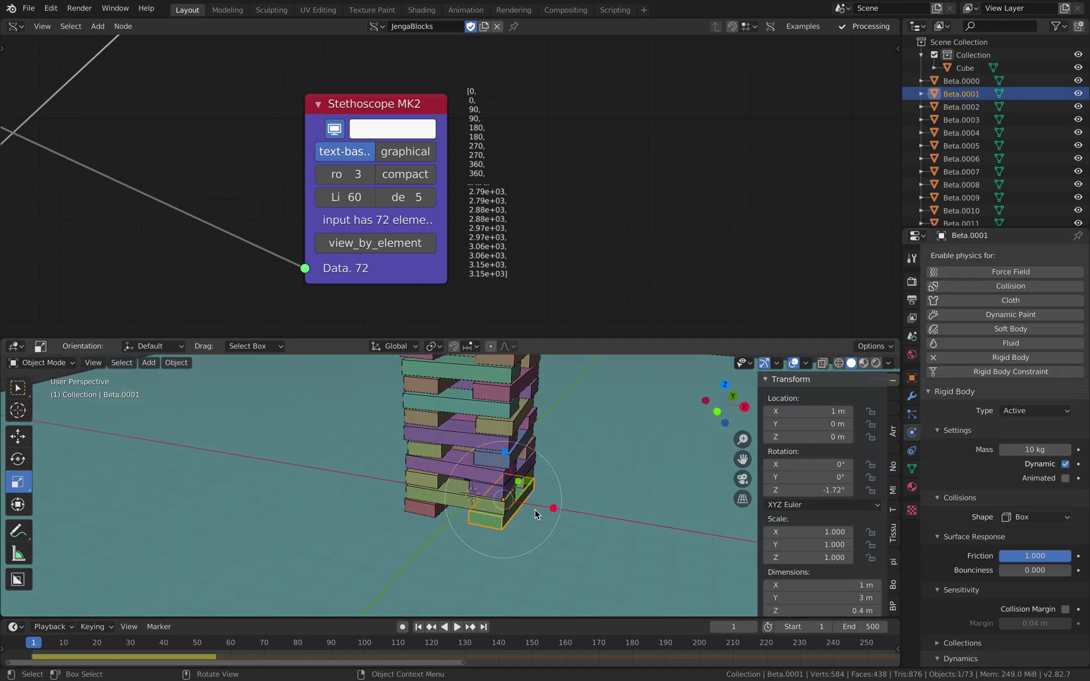
pyautogui.click(428, 514)
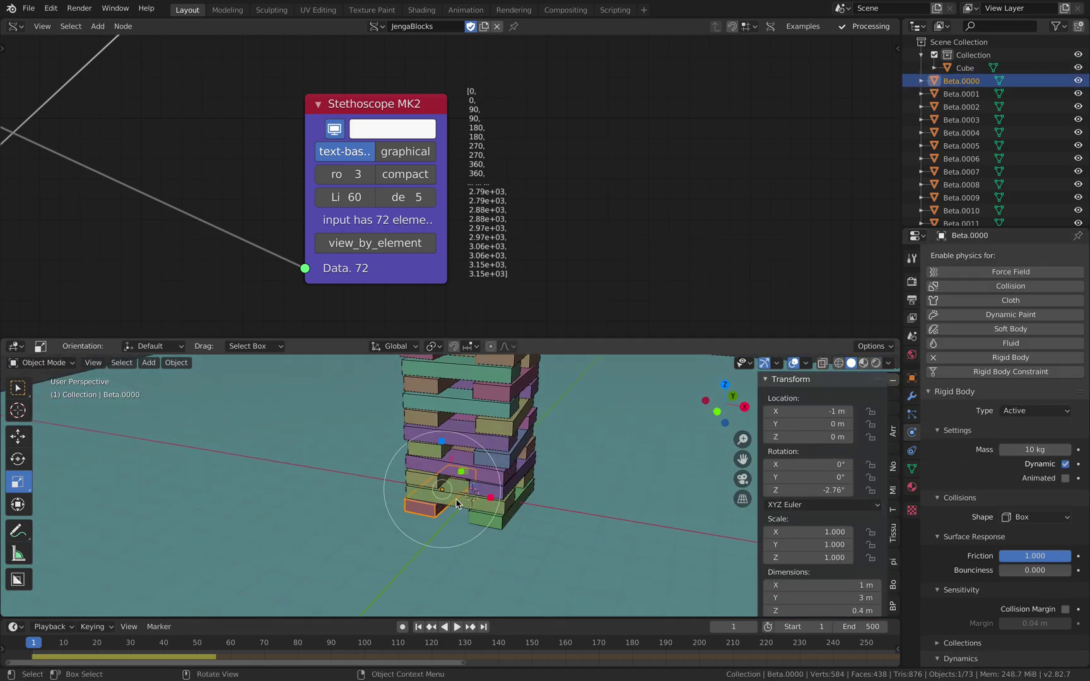
pyautogui.click(511, 509)
pyautogui.moveTo(511, 509); pyautogui.dragTo(542, 499, button='middle')
pyautogui.keyDown('shift'); pyautogui.click(540, 498); pyautogui.keyUp('shift')
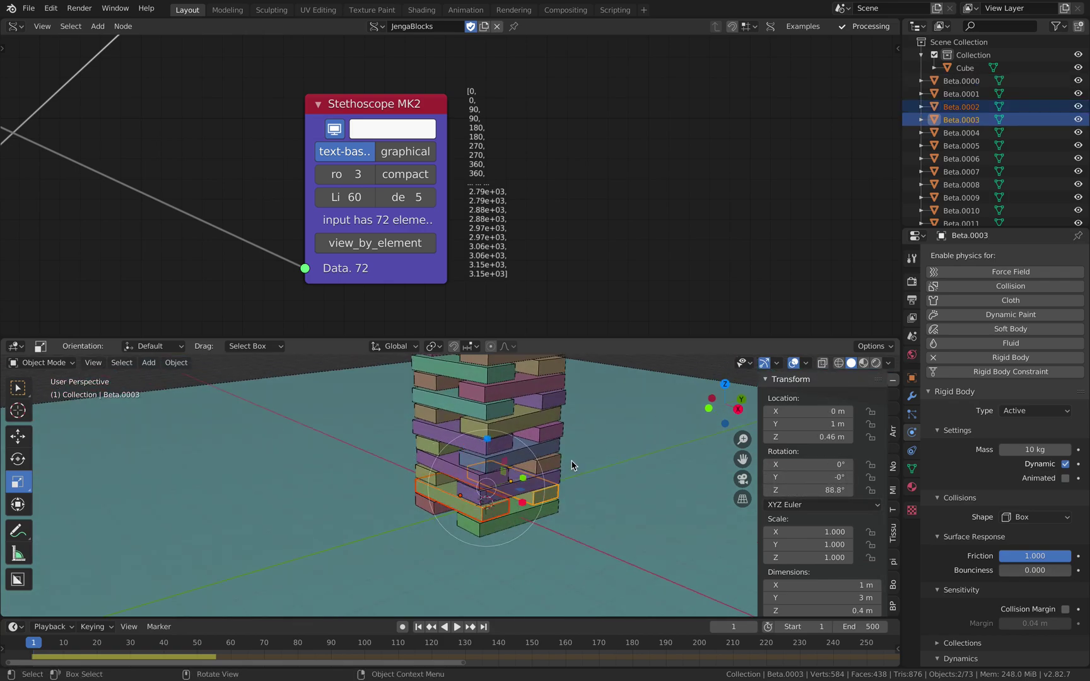
pyautogui.click(552, 472)
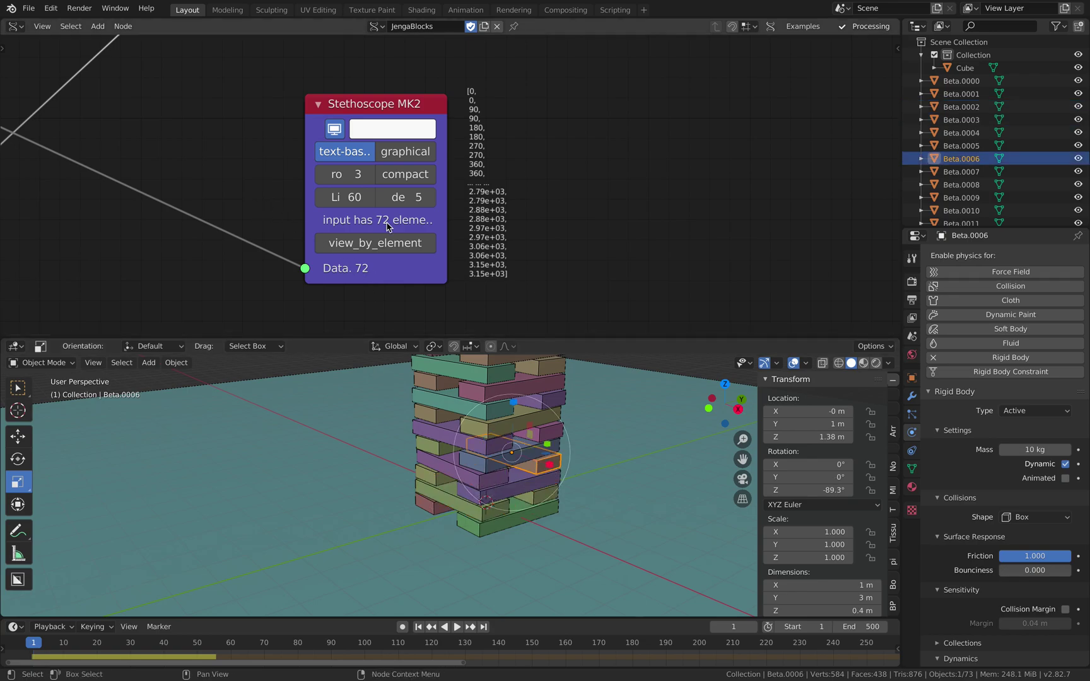
# Move the upper Number Range node farther from List Repeater and nudge the List Repeater node
pyautogui.scroll(-2, 387, 227)
pyautogui.keyDown('ctrl'); pyautogui.hscroll(-5, 404, 227); pyautogui.keyUp('ctrl')
pyautogui.scroll(2, 421, 229)
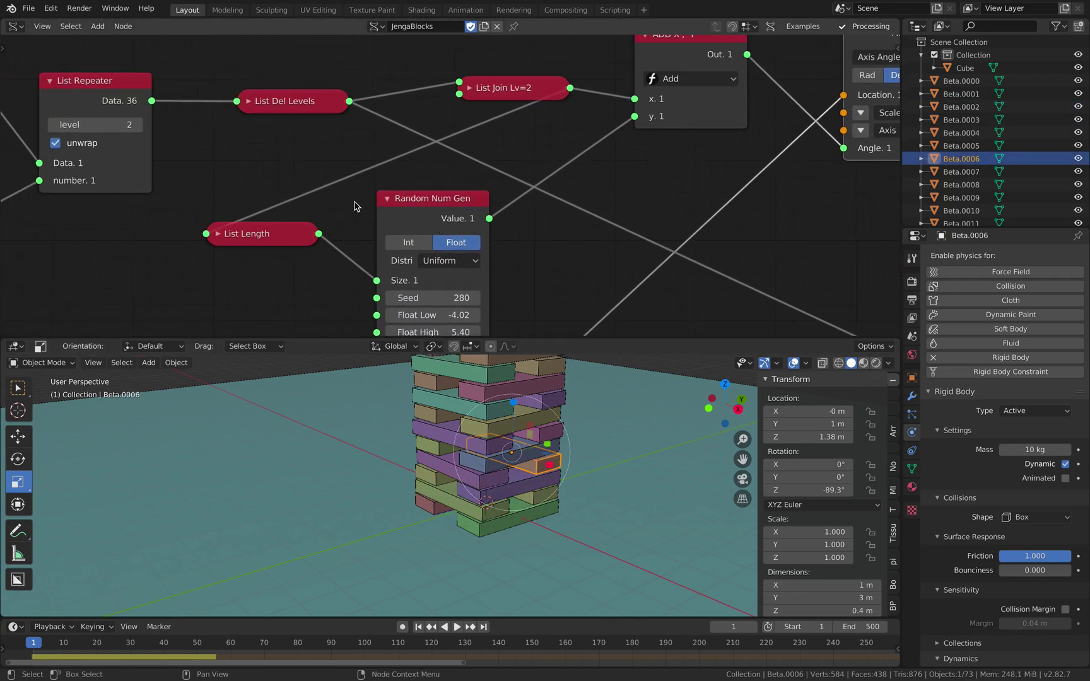
pyautogui.scroll(-2, 355, 206)
pyautogui.keyDown('ctrl'); pyautogui.hscroll(-5, 366, 158); pyautogui.keyUp('ctrl')
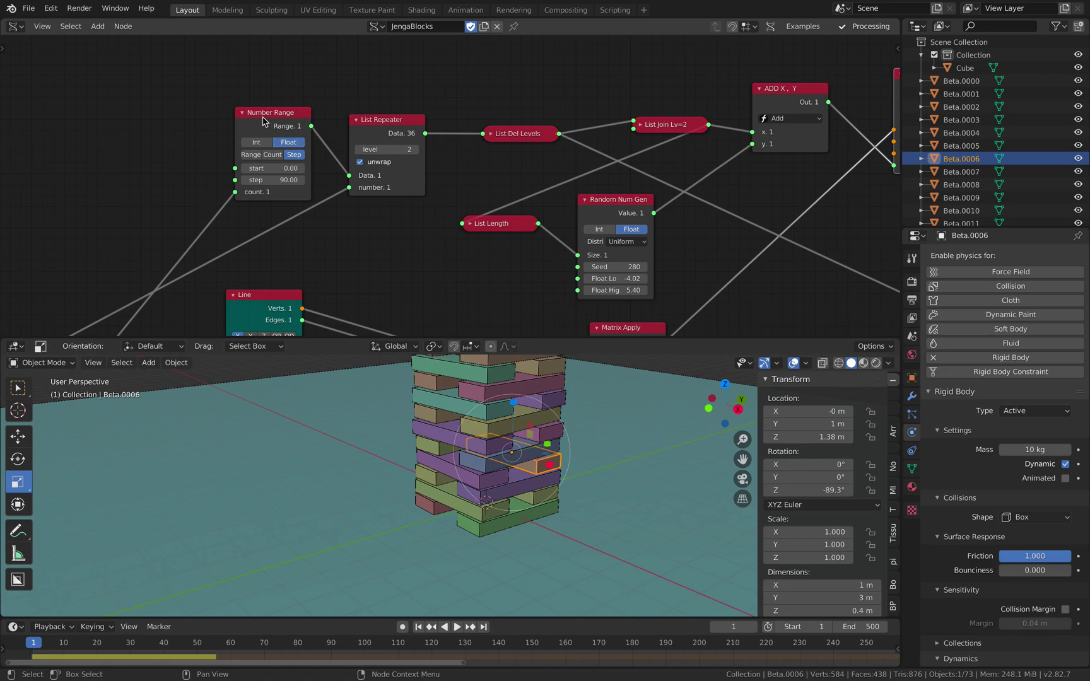
pyautogui.moveTo(273, 121); pyautogui.dragTo(246, 120)
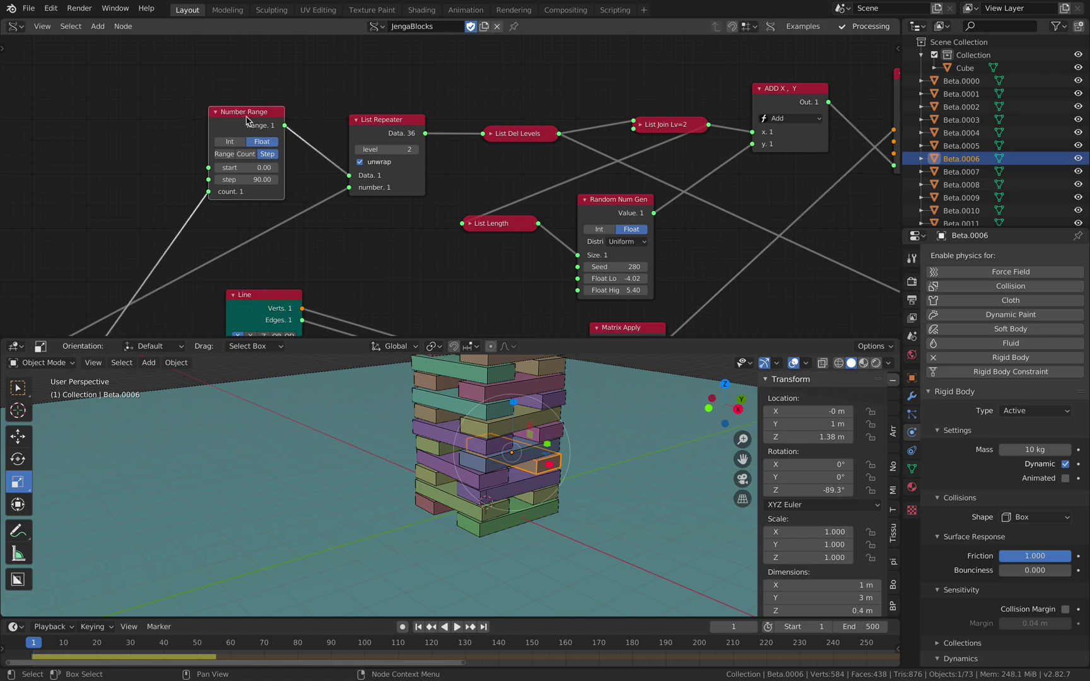
pyautogui.moveTo(311, 133); pyautogui.dragTo(286, 113, button='middle')
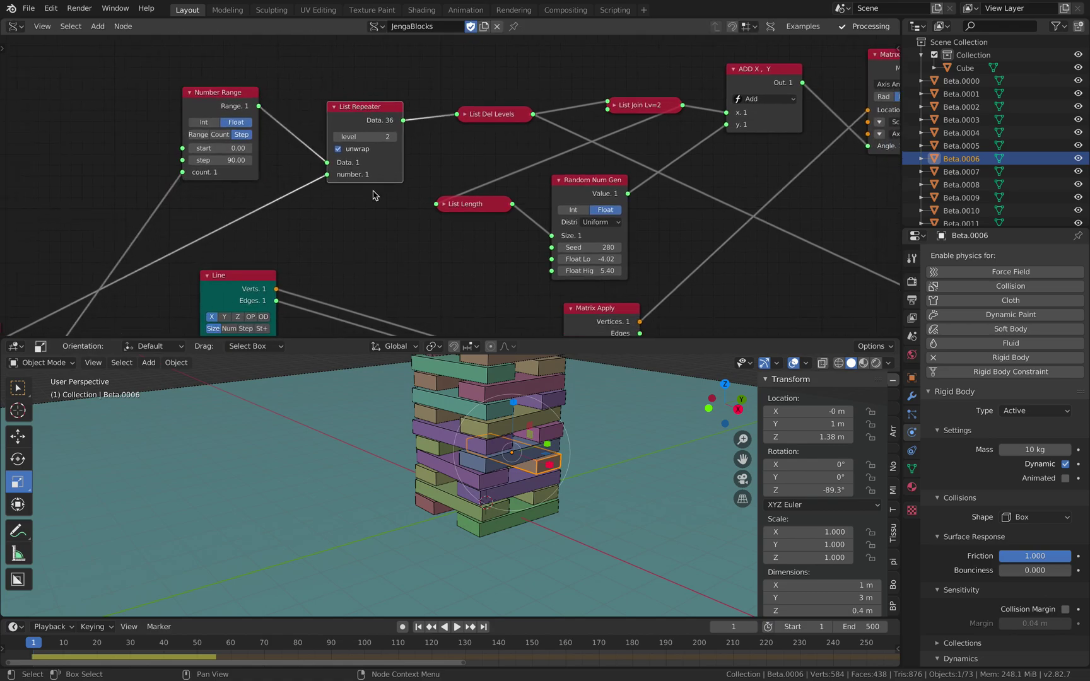
pyautogui.moveTo(323, 176)
pyautogui.mouseDown(button='middle')
pyautogui.moveTo(352, 144)
pyautogui.moveTo(315, 169)
pyautogui.mouseUp(button='middle')
# Set both Float Low and Float High of the Random Num Gen node to 0.00
pyautogui.scroll(-1, 343, 174)
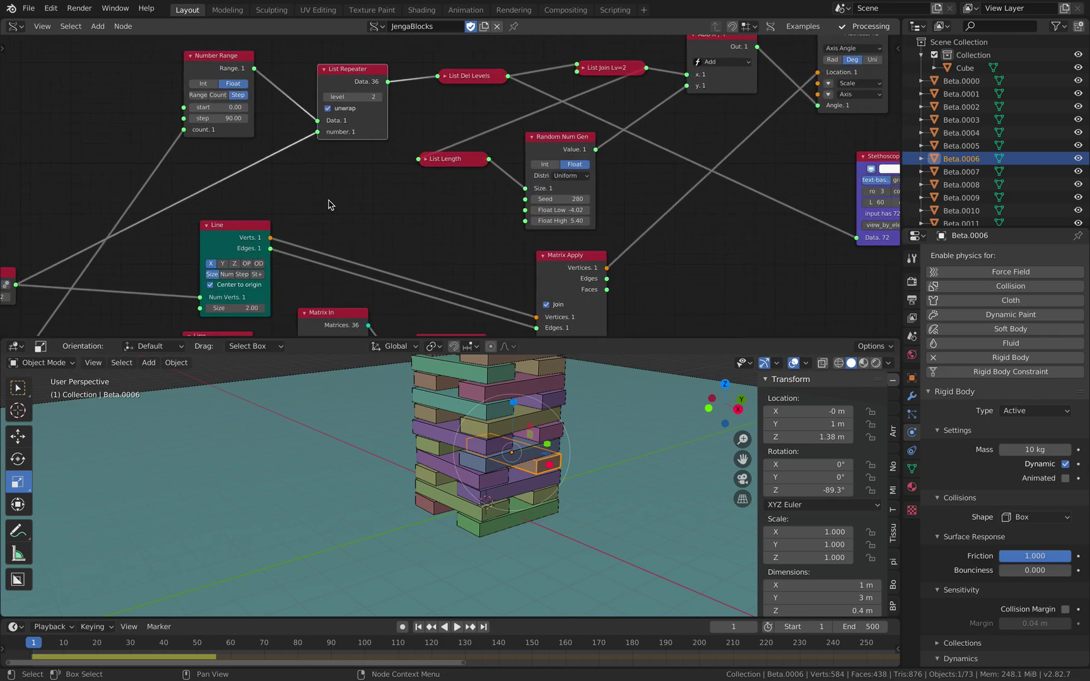
pyautogui.moveTo(560, 210); pyautogui.dragTo(561, 220)
pyautogui.press('Return')
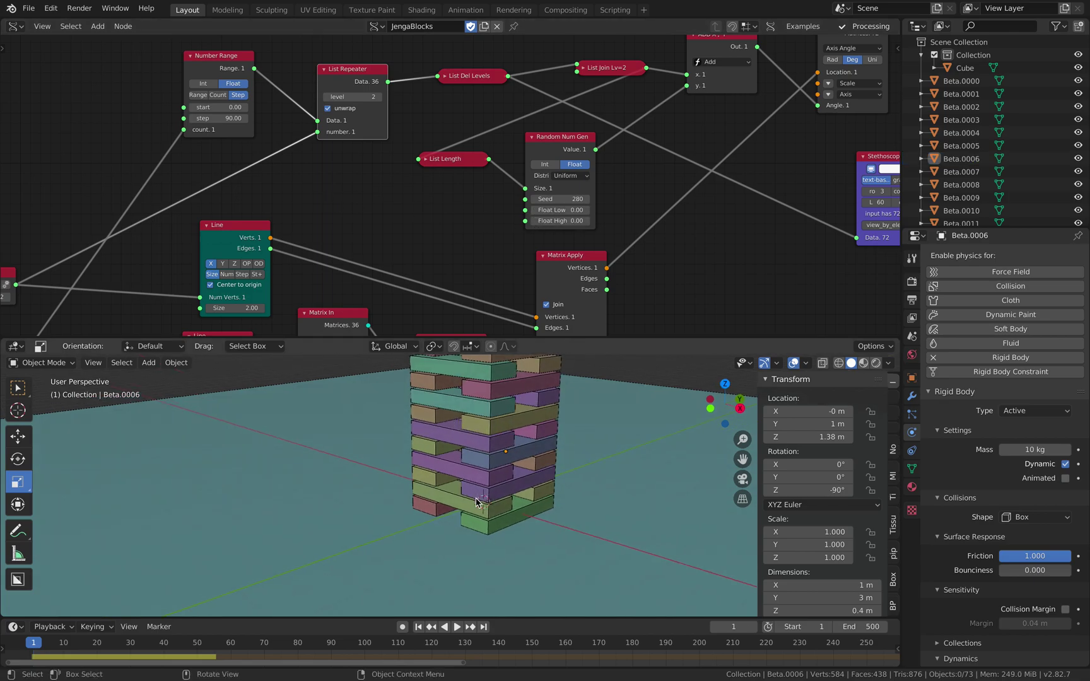
# Check the Z rotation of blocks Beta.0002, Beta.0003, Beta.0005 and Beta.0004 in the second and third layers
pyautogui.click(467, 506)
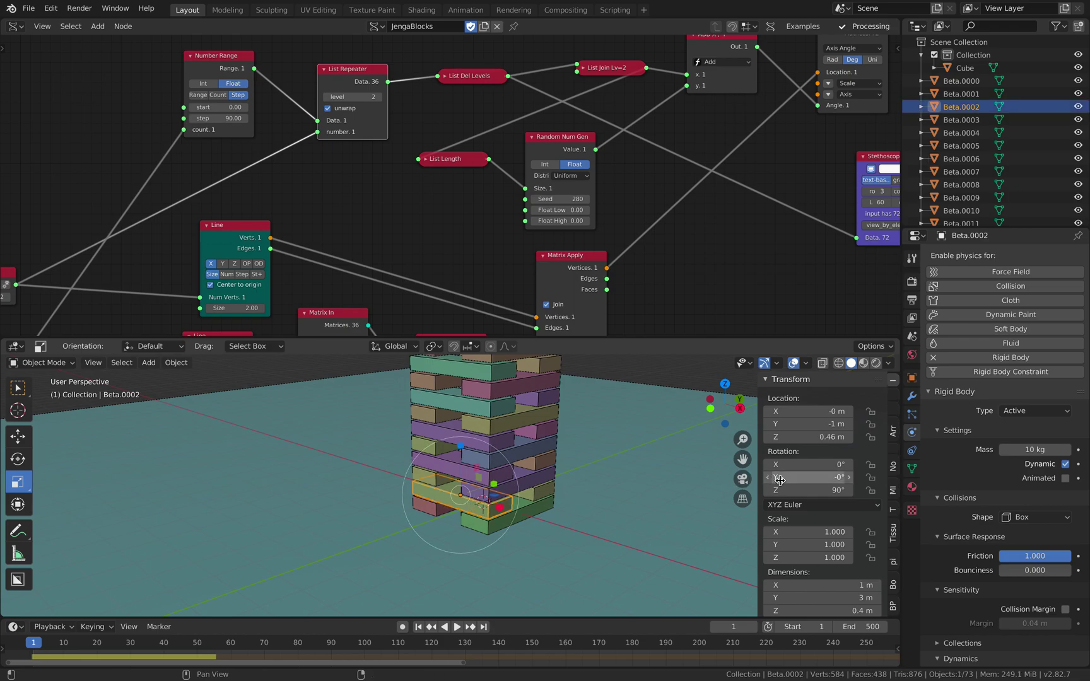
pyautogui.click(550, 494)
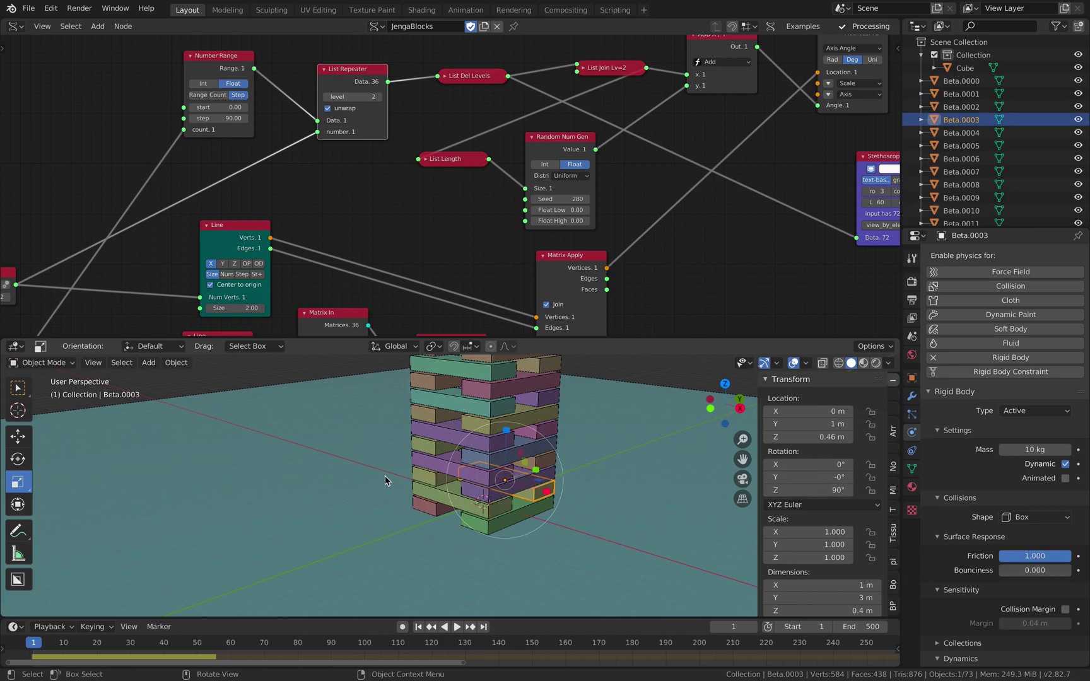
pyautogui.click(433, 479)
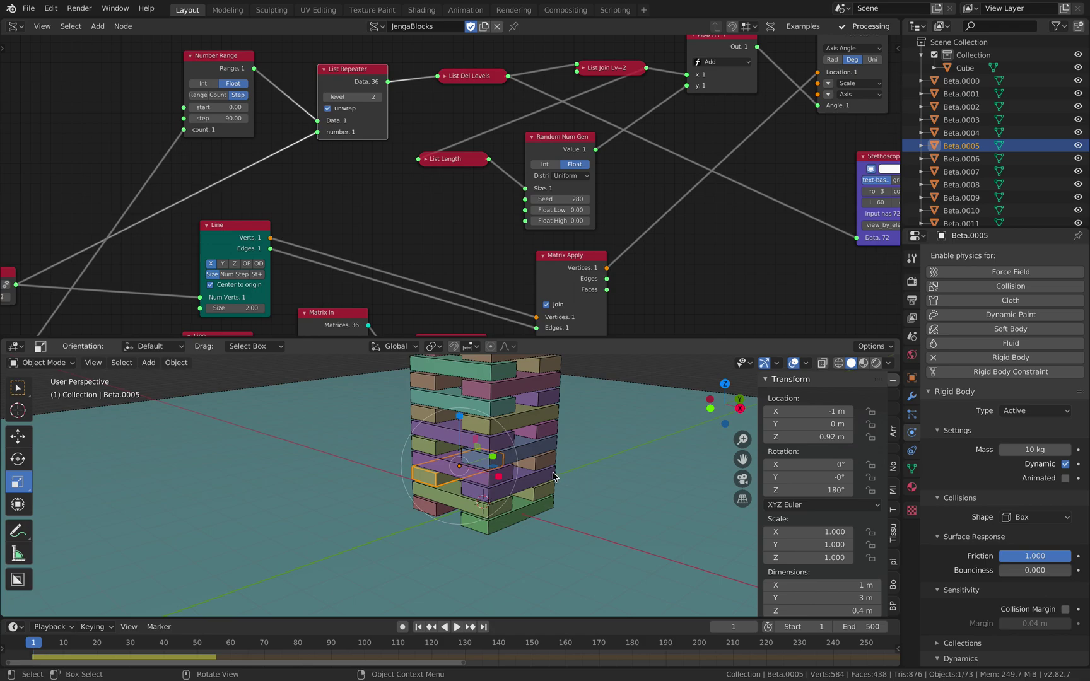
pyautogui.click(553, 477)
# Switch to the Select Box tool and check the Z rotation of blocks layer by layer from Beta.0006 up to Beta.0018
pyautogui.click(18, 388)
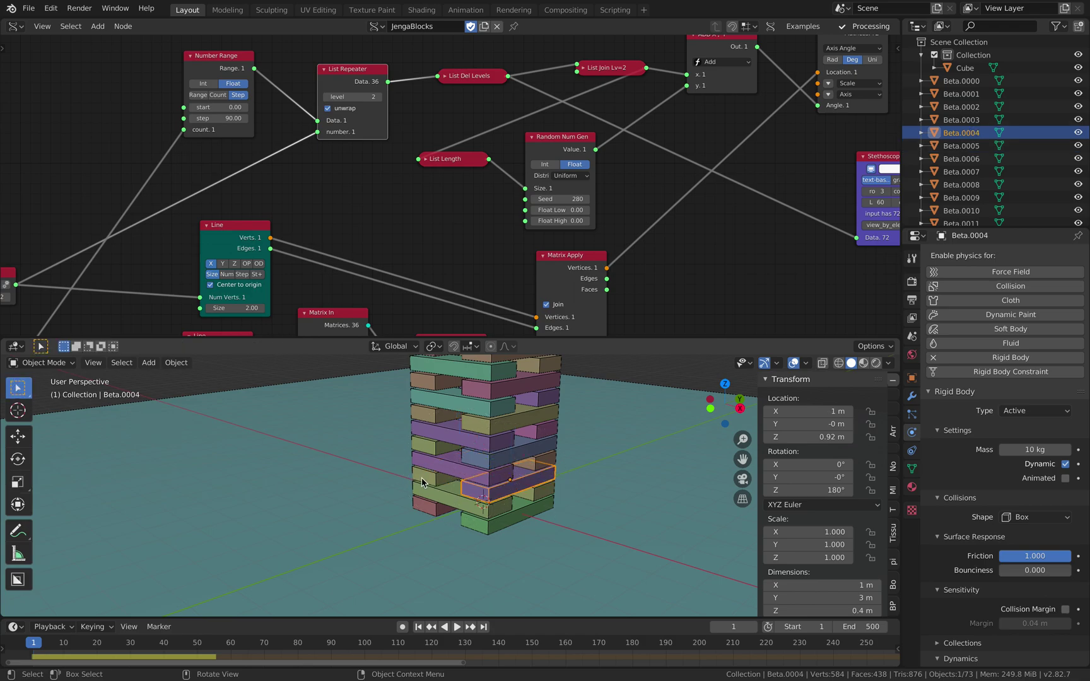
pyautogui.click(537, 462)
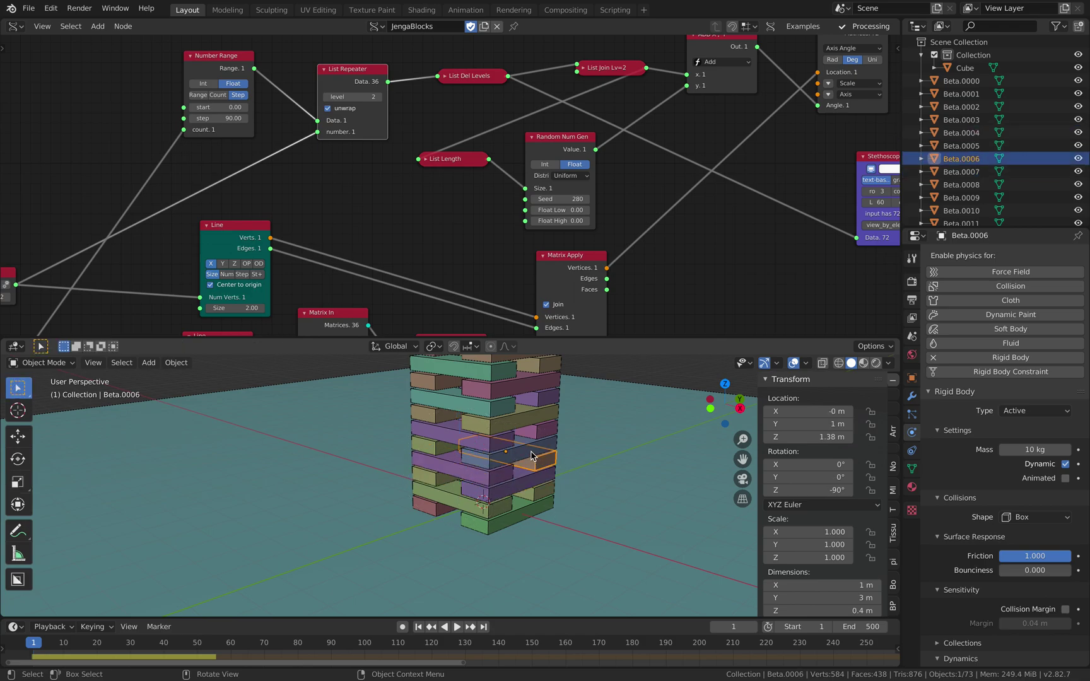
pyautogui.click(531, 456)
pyautogui.click(534, 436)
pyautogui.click(492, 443)
pyautogui.click(495, 421)
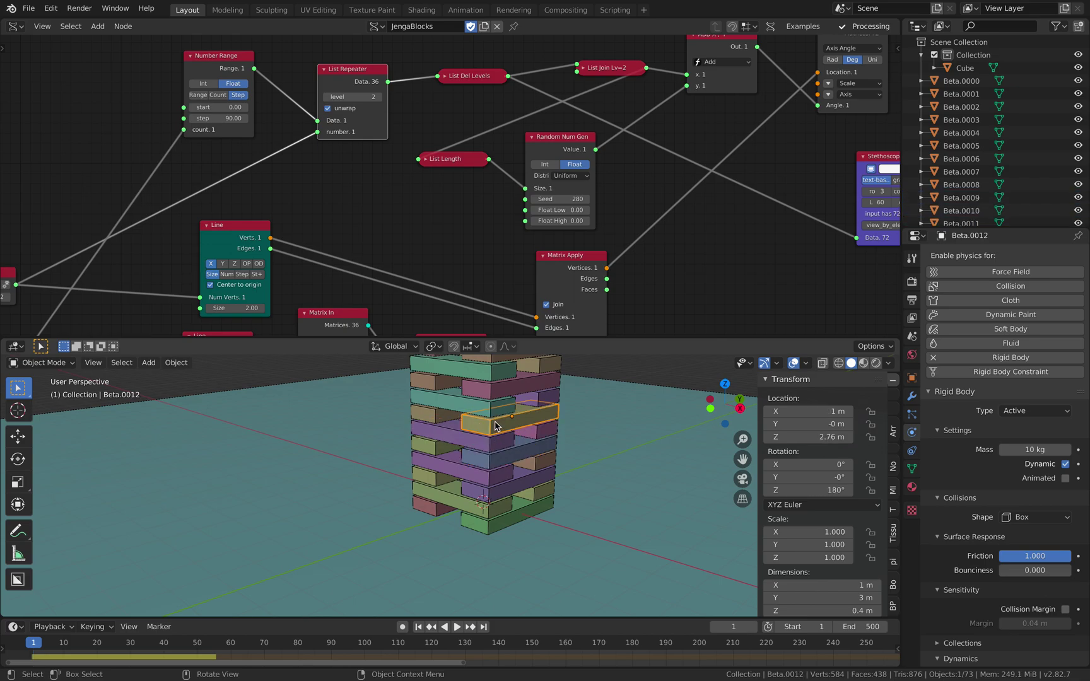
pyautogui.click(489, 409)
pyautogui.click(506, 395)
pyautogui.click(483, 381)
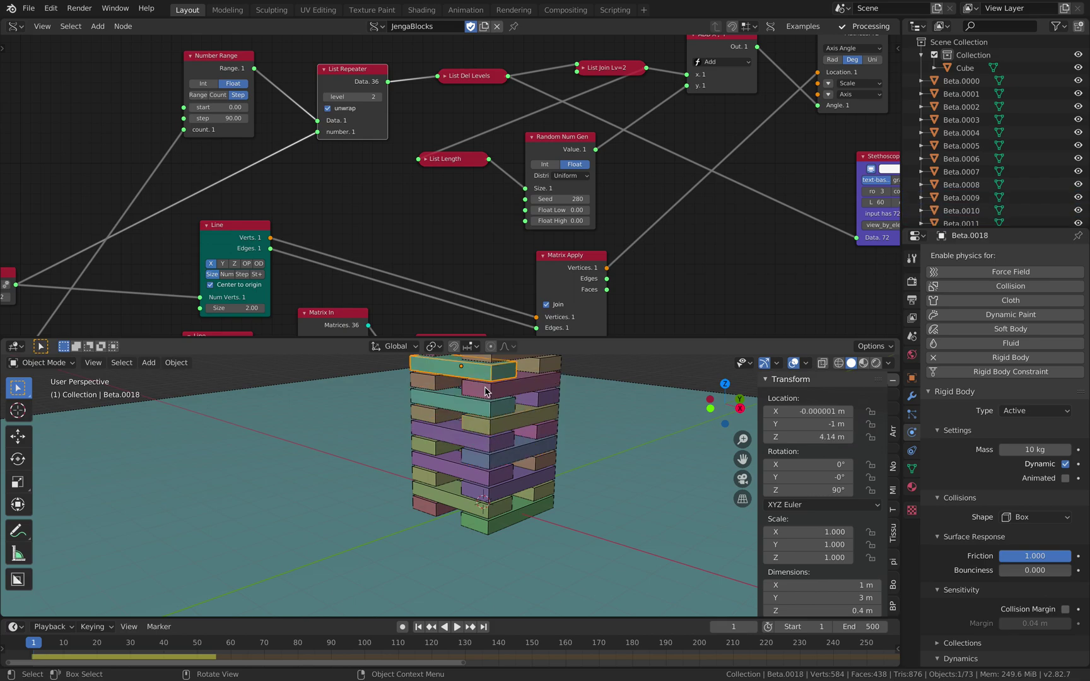
# Set Float Low to -3.42 and Float High to 2.34 on the Random Num Gen node
pyautogui.moveTo(505, 430); pyautogui.dragTo(499, 433, button='middle')
pyautogui.moveTo(457, 203); pyautogui.dragTo(458, 208, button='middle')
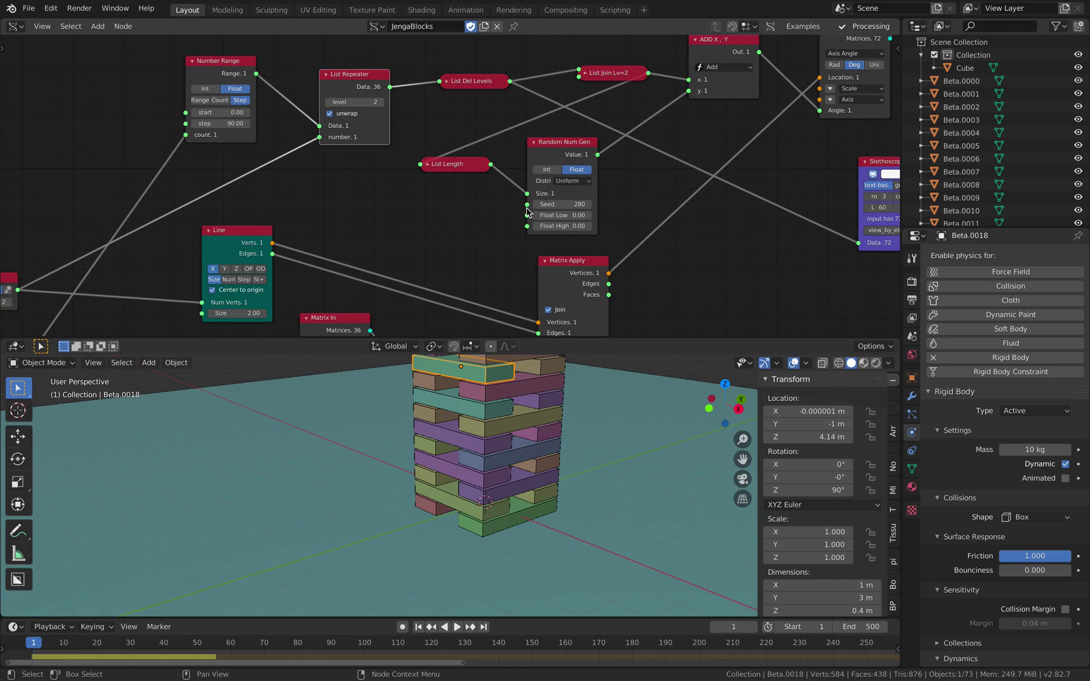
pyautogui.moveTo(561, 215); pyautogui.dragTo(548, 215)
# Play the rigid body simulation of the randomly offset block tower, then stop it and return to frame 1
pyautogui.click(603, 420)
pyautogui.scroll(-2, 603, 421)
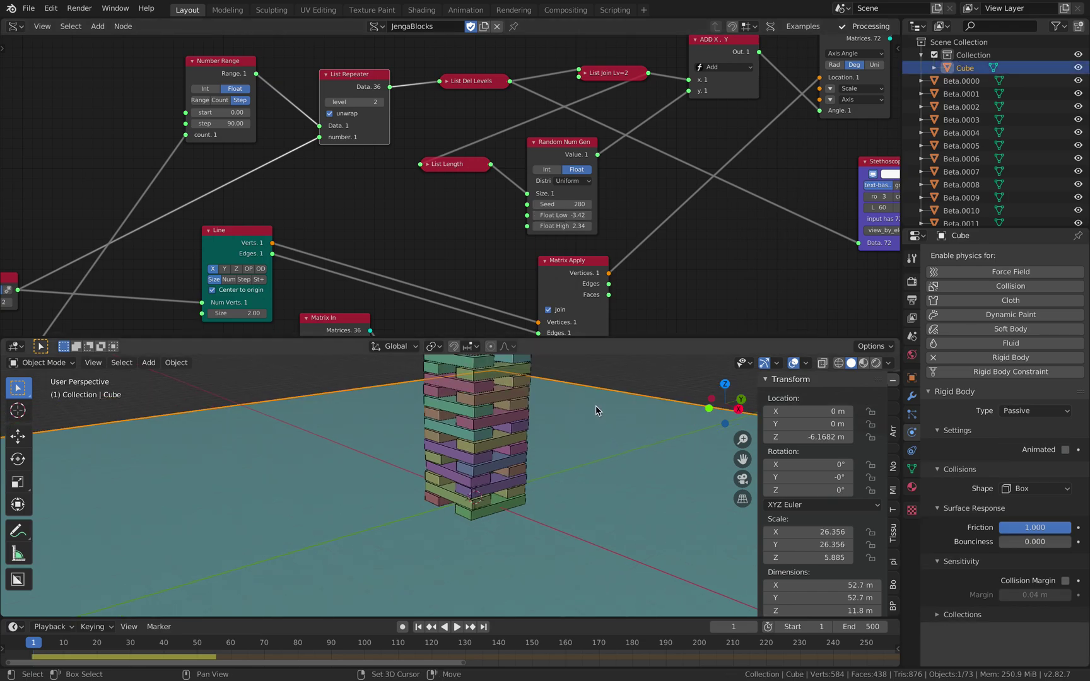
pyautogui.keyDown('shift'); pyautogui.moveTo(596, 407); pyautogui.dragTo(557, 521, button='middle'); pyautogui.keyUp('shift')
pyautogui.moveTo(575, 449); pyautogui.dragTo(540, 479, button='middle')
pyautogui.scroll(-2, 579, 447)
pyautogui.click(579, 448)
pyautogui.press('space')
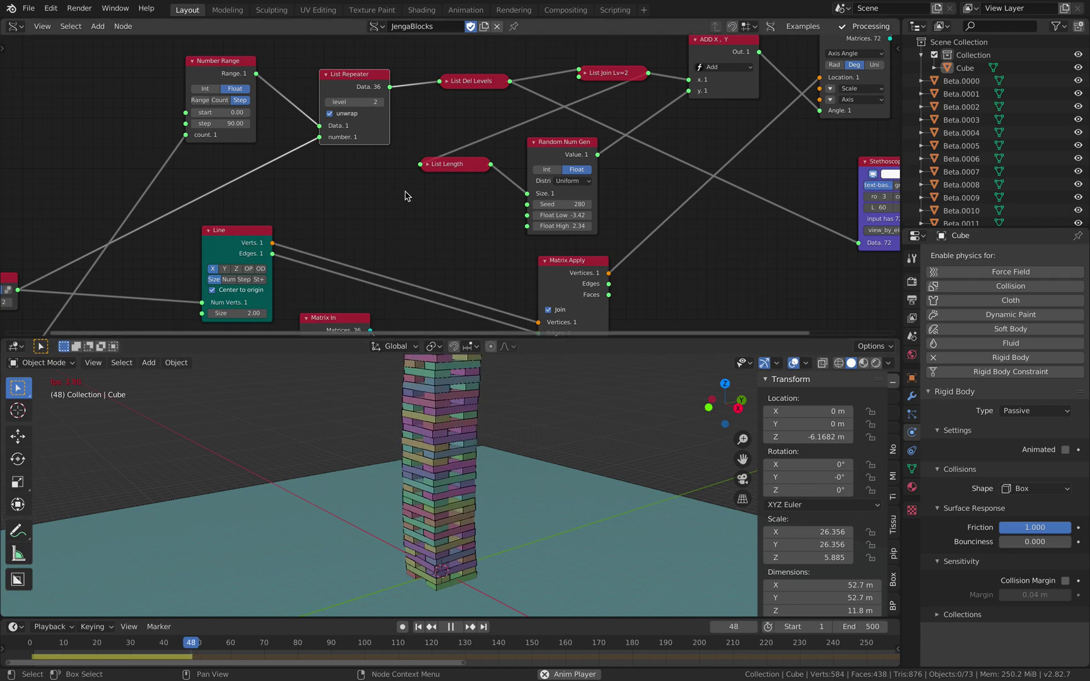
pyautogui.moveTo(396, 134); pyautogui.dragTo(372, 257, button='middle')
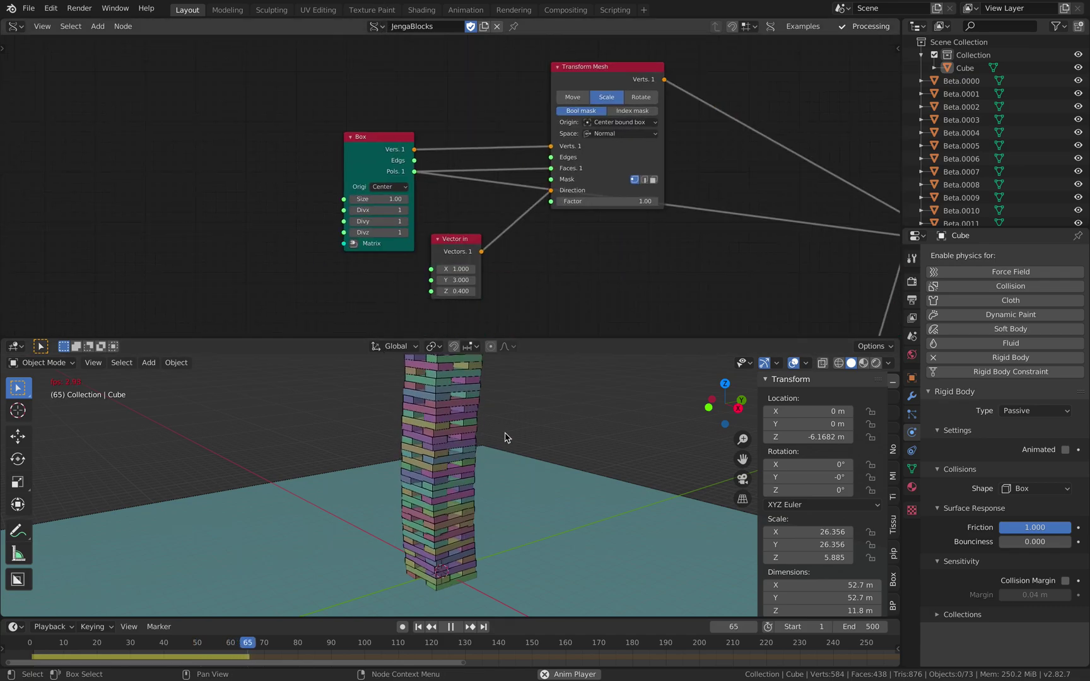
pyautogui.click(450, 627)
pyautogui.click(421, 628)
# Spread out the Box, Transform Mesh and Vector in nodes to make room between them
pyautogui.keyDown('shift'); pyautogui.moveTo(479, 453); pyautogui.dragTo(467, 502, button='middle'); pyautogui.keyUp('shift')
pyautogui.moveTo(359, 153); pyautogui.dragTo(294, 141)
pyautogui.moveTo(434, 154); pyautogui.dragTo(284, 136, button='middle')
pyautogui.moveTo(421, 69); pyautogui.dragTo(443, 24)
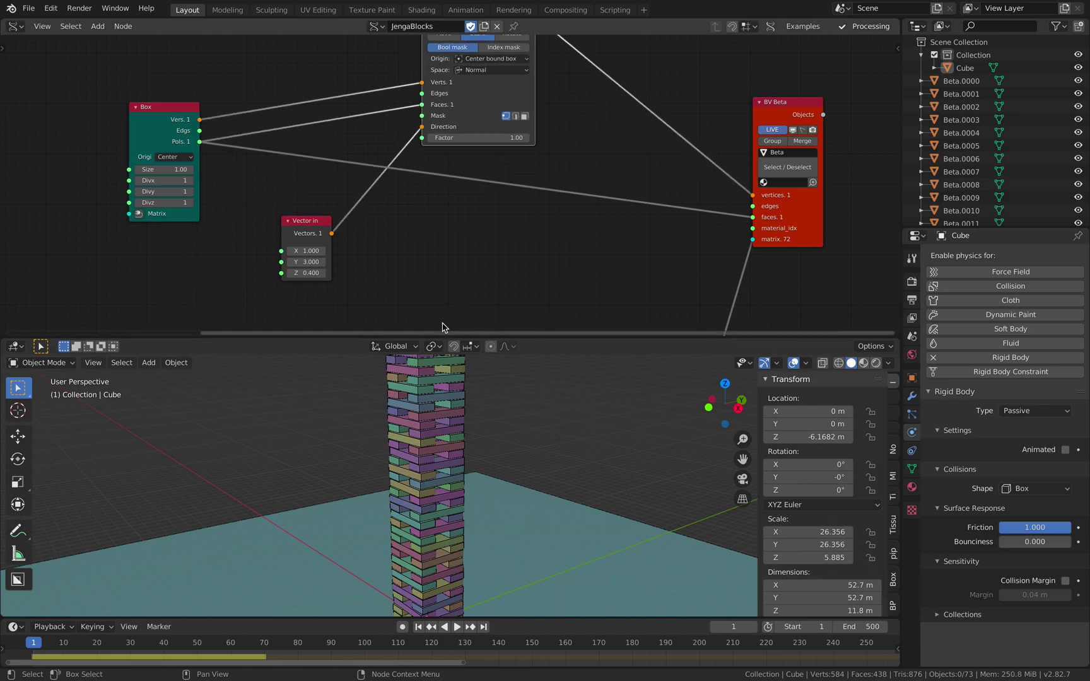
pyautogui.moveTo(349, 308); pyautogui.dragTo(396, 326, button='middle')
pyautogui.moveTo(176, 223); pyautogui.dragTo(256, 250, button='middle')
pyautogui.moveTo(449, 268)
pyautogui.mouseDown()
pyautogui.moveTo(436, 265)
pyautogui.moveTo(451, 253)
pyautogui.mouseUp()
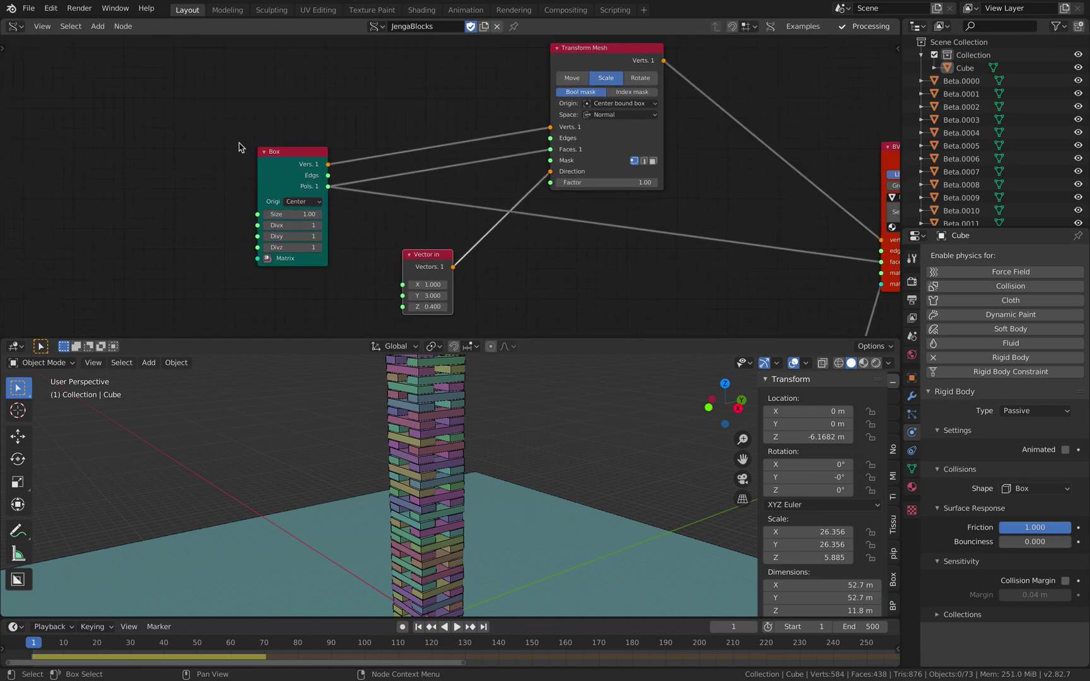
# Add a Cylinder node and connect its Vertices and Polygons to the Verts and Faces inputs of Transform Mesh
pyautogui.hotkey('alt', 'space')
pyautogui.write('CYL')
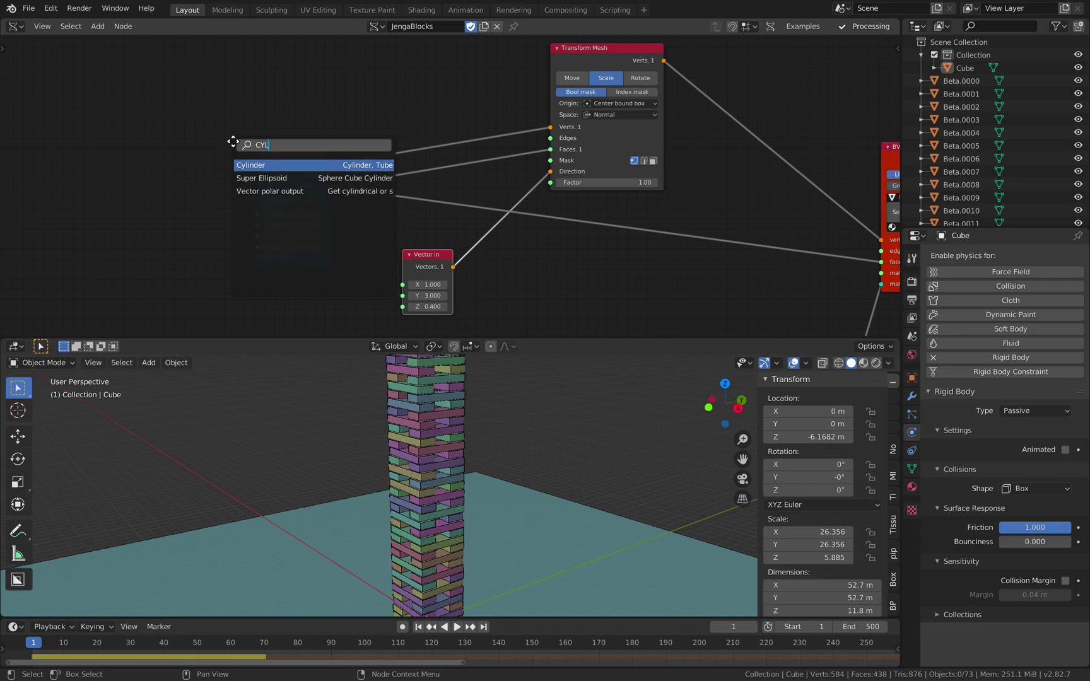
pyautogui.press('Return')
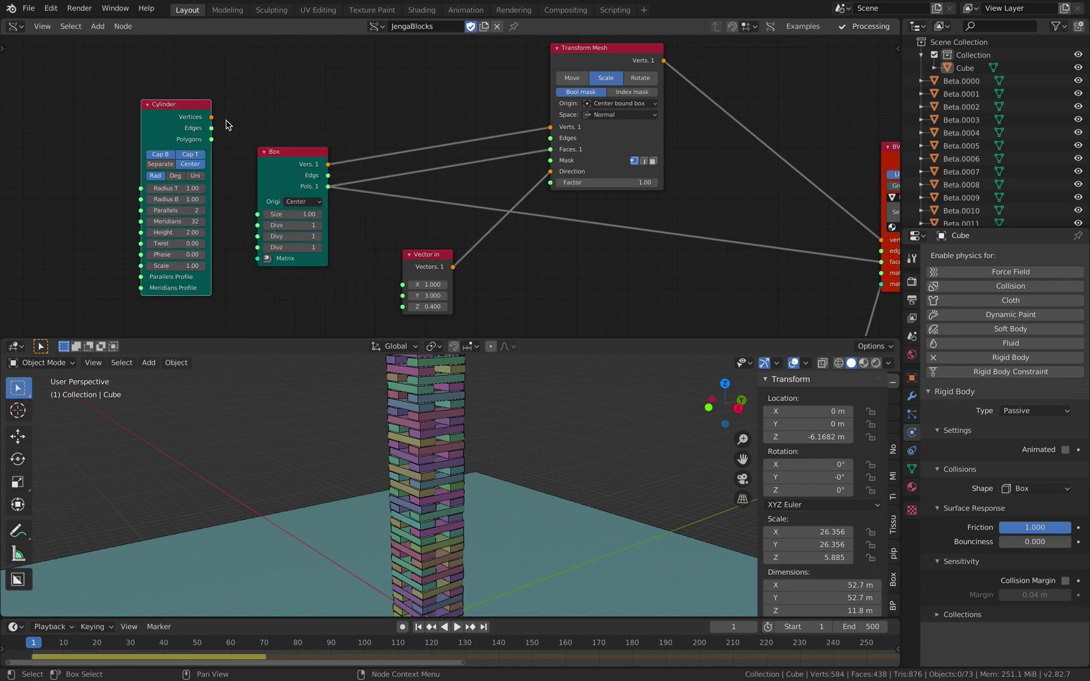
pyautogui.moveTo(212, 117); pyautogui.dragTo(551, 127)
pyautogui.moveTo(212, 140); pyautogui.dragTo(551, 150)
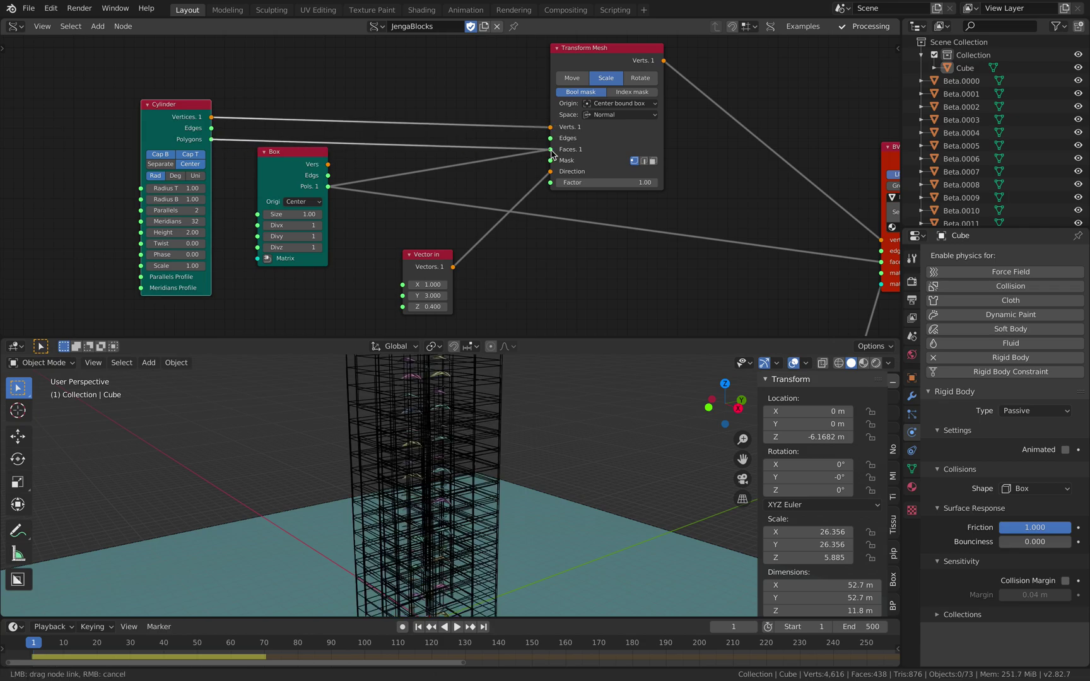
# Connect the Cylinder's Vertices and Polygons directly to the vertices and faces inputs of the BV Beta node
pyautogui.moveTo(517, 442); pyautogui.dragTo(496, 450, button='middle')
pyautogui.scroll(4, 496, 449)
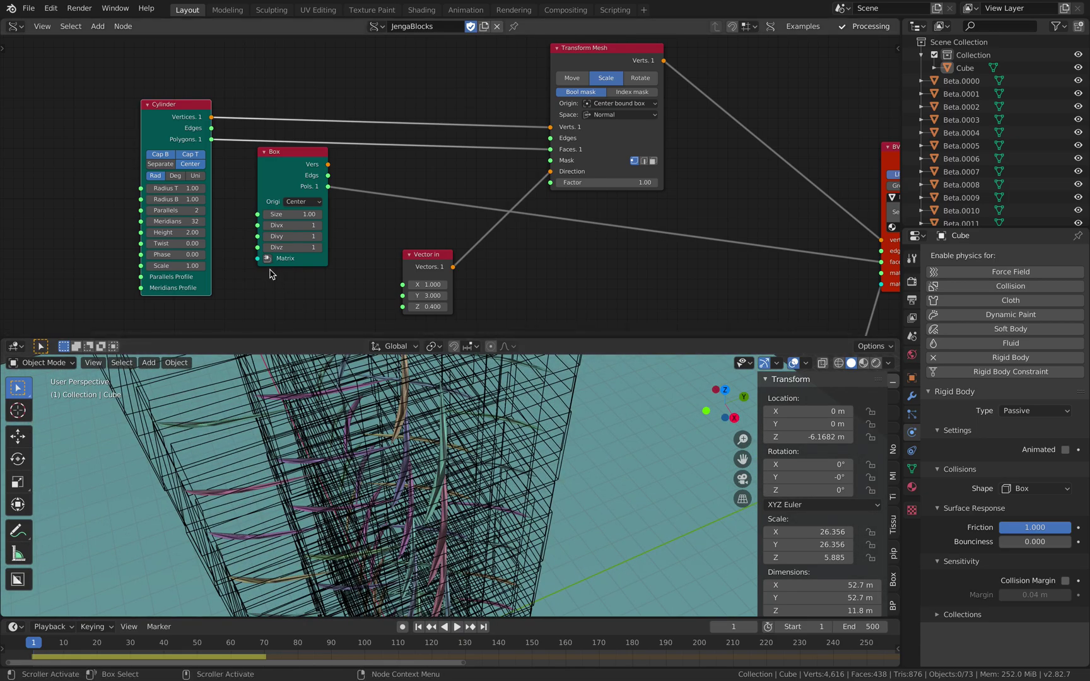
pyautogui.scroll(-3, 271, 273)
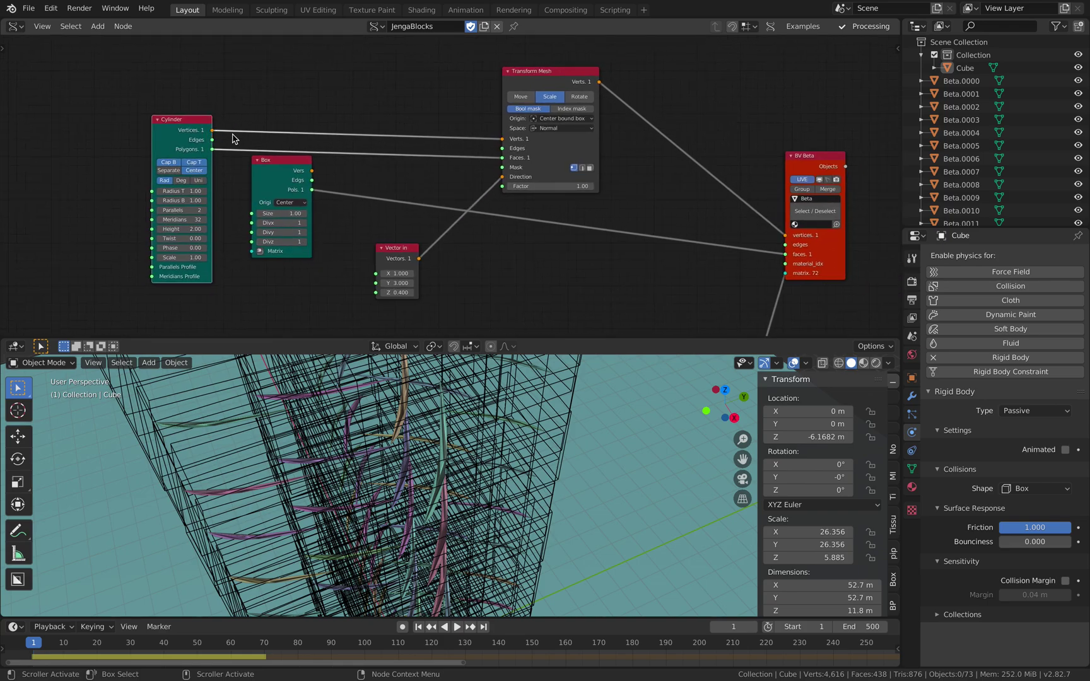
pyautogui.moveTo(214, 131); pyautogui.dragTo(789, 237)
pyautogui.moveTo(214, 150); pyautogui.dragTo(702, 234)
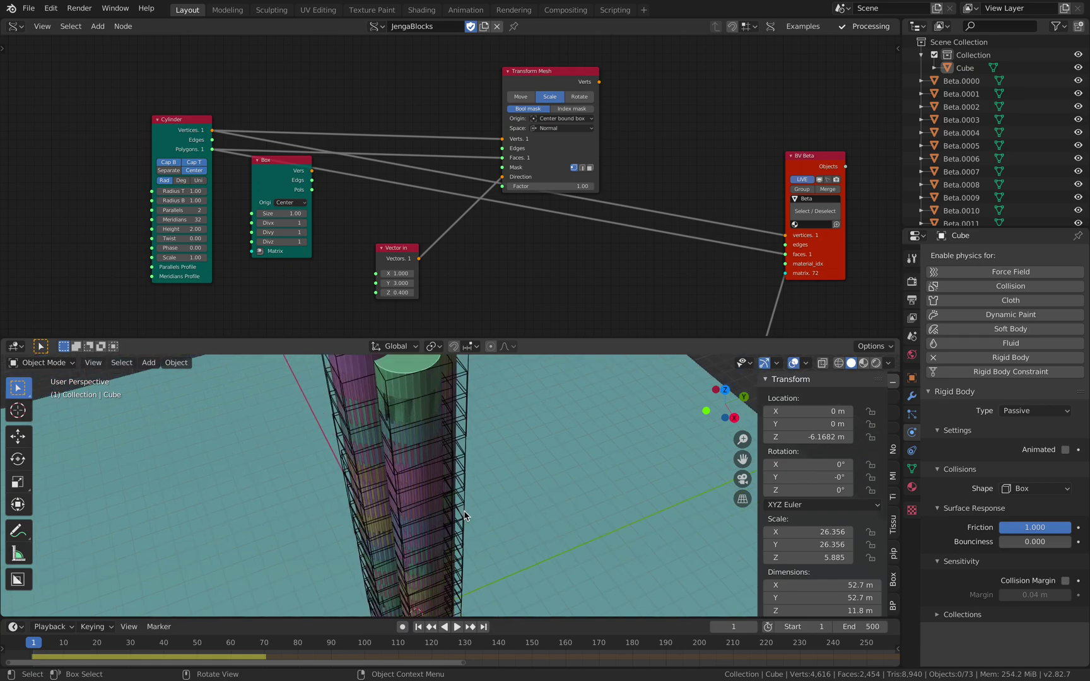
pyautogui.scroll(-4, 499, 506)
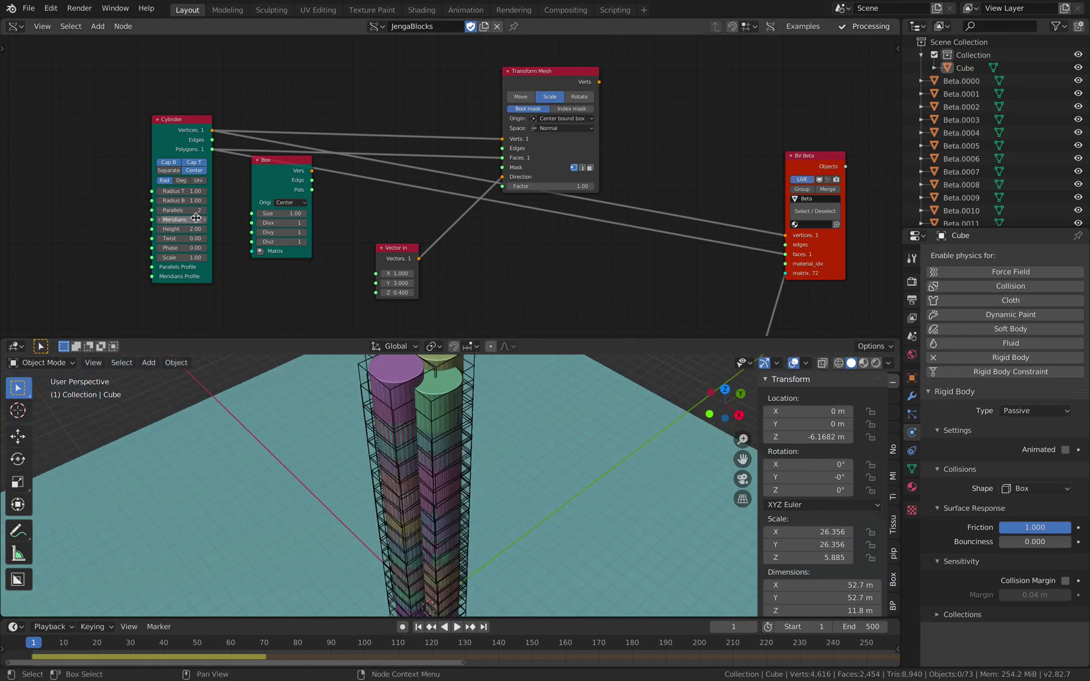
# Set the Cylinder node's Meridians to 12 and its Height to 0.31
pyautogui.moveTo(189, 220); pyautogui.dragTo(188, 220)
pyautogui.press('Return')
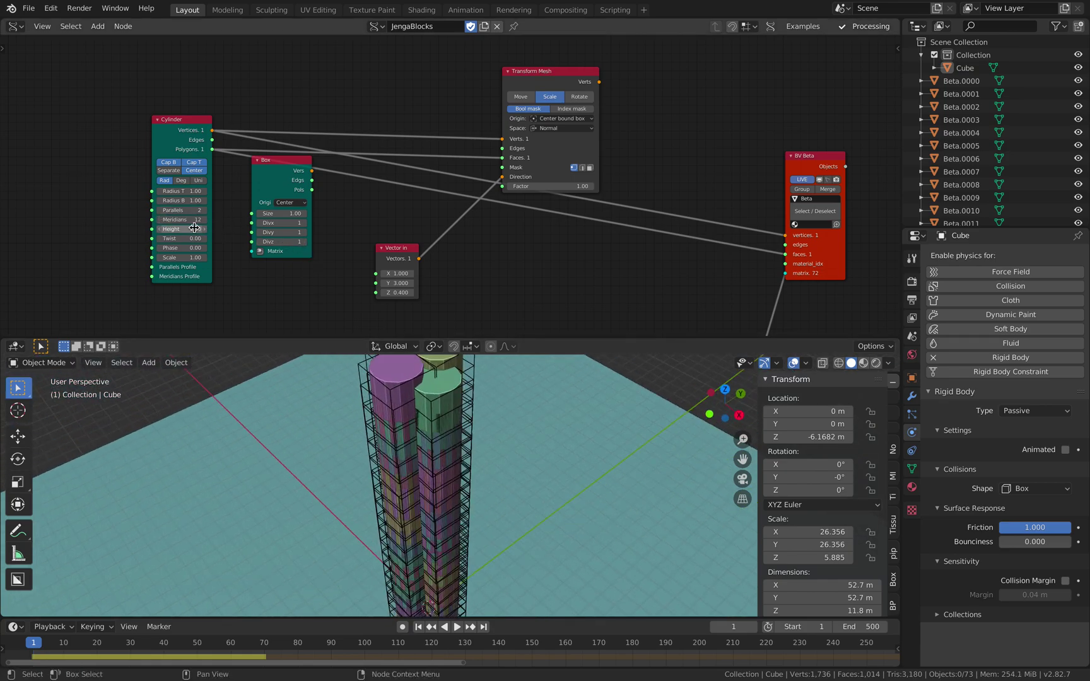
pyautogui.moveTo(183, 229); pyautogui.dragTo(3, 265)
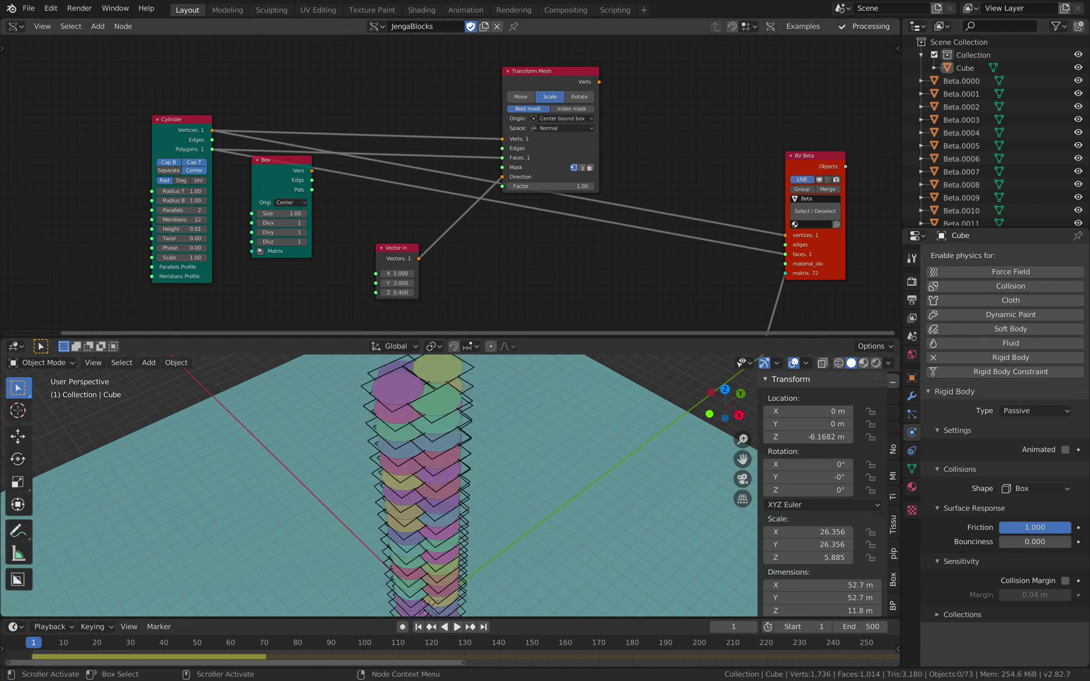
pyautogui.hotkey('ctrl', 'Up')
pyautogui.click(759, 64)
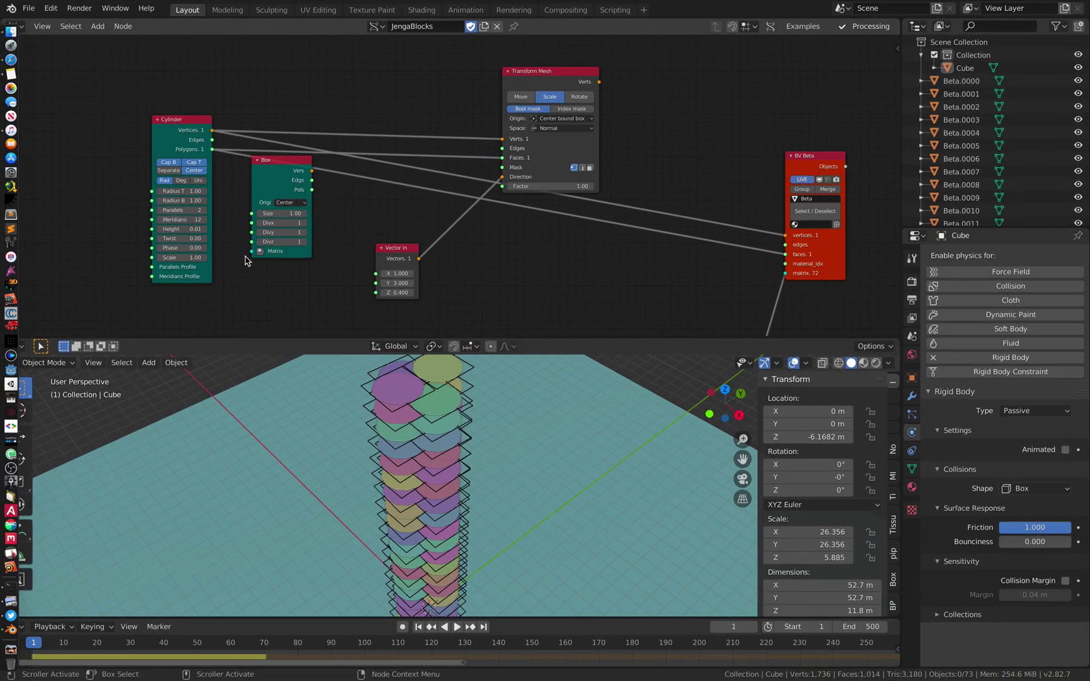
pyautogui.moveTo(182, 229); pyautogui.dragTo(200, 229)
# Play the simulation of the stacked flat cylinders, stop it and return to frame 1
pyautogui.moveTo(514, 435)
pyautogui.mouseDown(button='middle')
pyautogui.moveTo(548, 413)
pyautogui.moveTo(494, 427)
pyautogui.mouseUp(button='middle')
pyautogui.press('space')
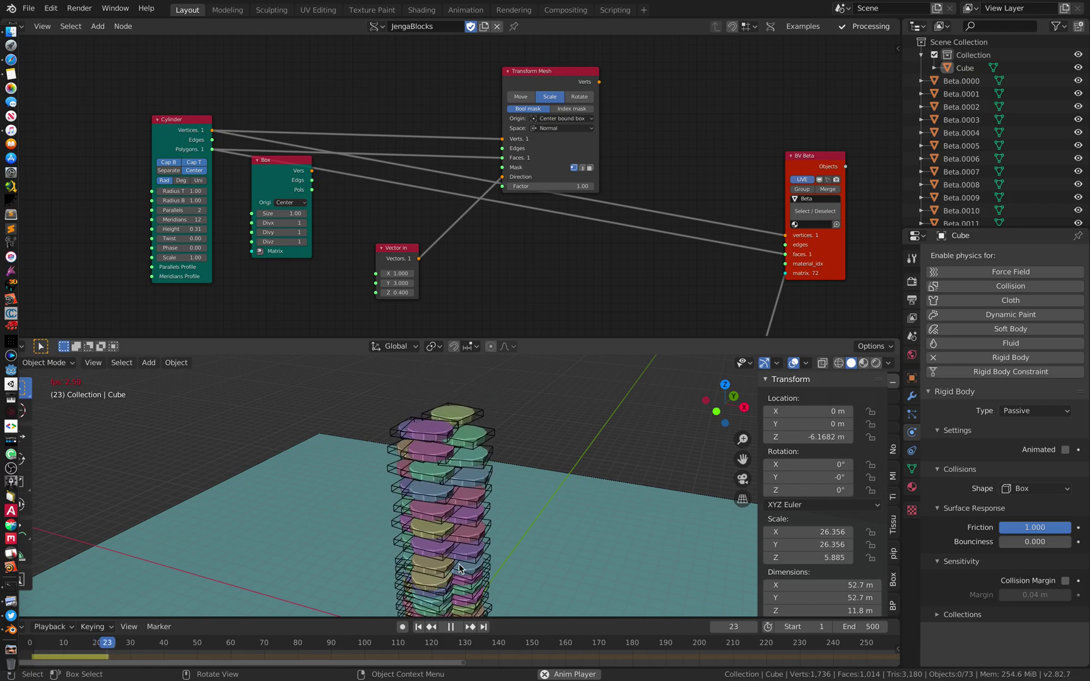
pyautogui.click(451, 627)
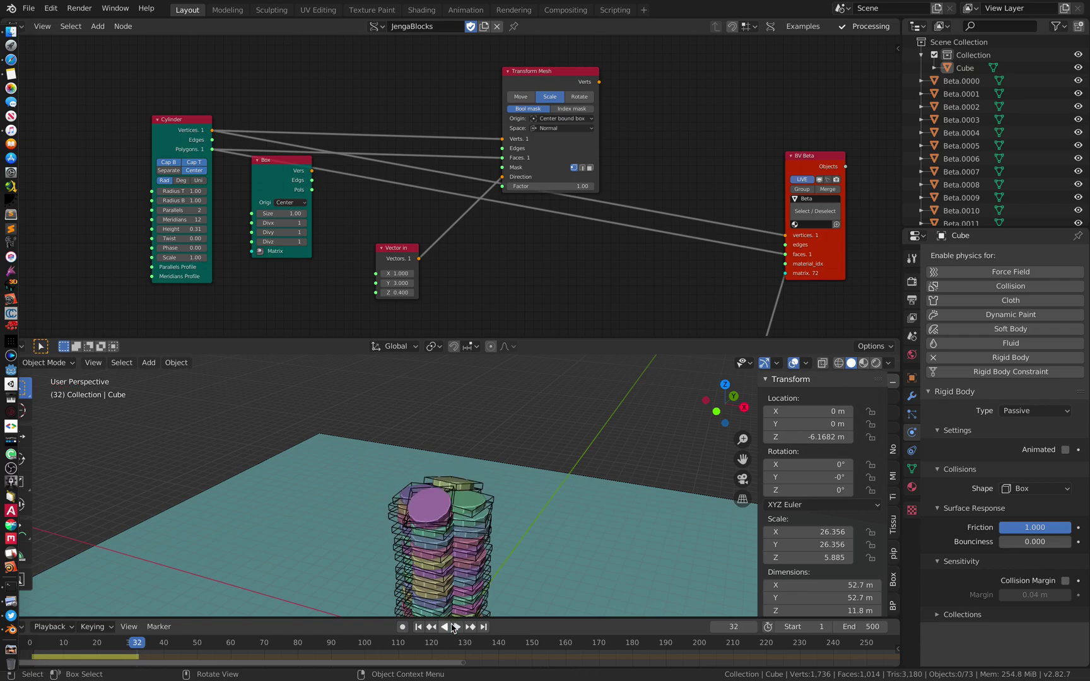
pyautogui.click(418, 627)
# Nudge the Cylinder node and move the Transform Mesh node up, clear of the links to BV Beta
pyautogui.moveTo(523, 526); pyautogui.dragTo(435, 403, button='middle')
pyautogui.moveTo(193, 134); pyautogui.dragTo(195, 131)
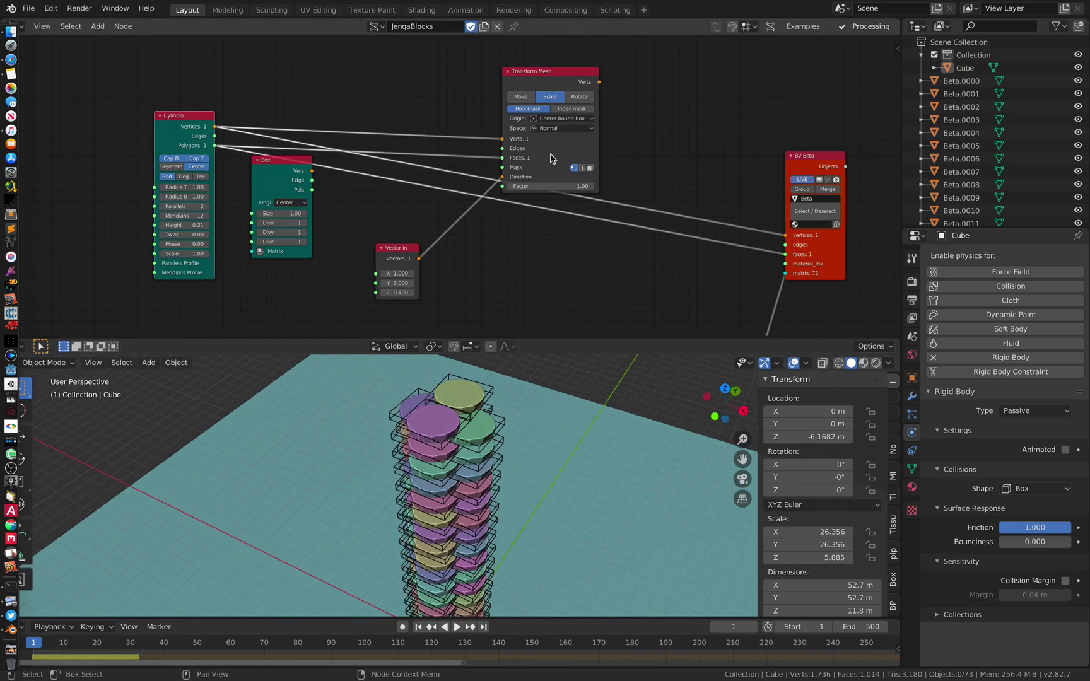
pyautogui.moveTo(551, 157); pyautogui.dragTo(568, 126)
pyautogui.moveTo(573, 199); pyautogui.dragTo(578, 211, button='middle')
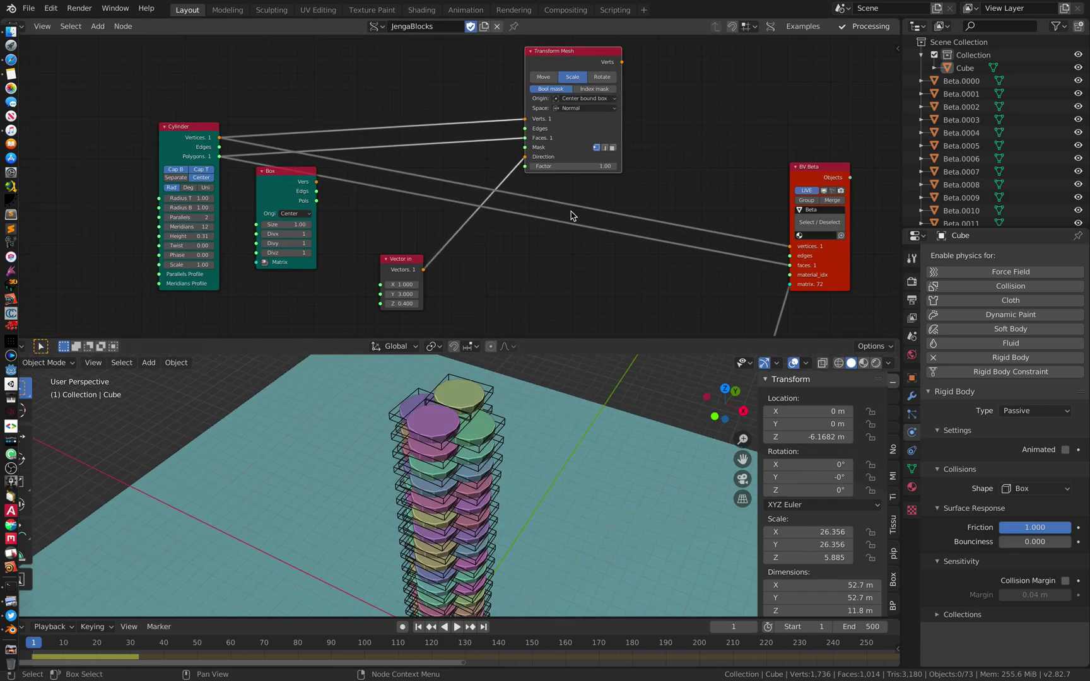
# Add a Vector Rewire node and insert it on the link from the Cylinder's Vertices to BV Beta
pyautogui.hotkey('shift', 'a')
pyautogui.click(564, 236)
pyautogui.write('REWI')
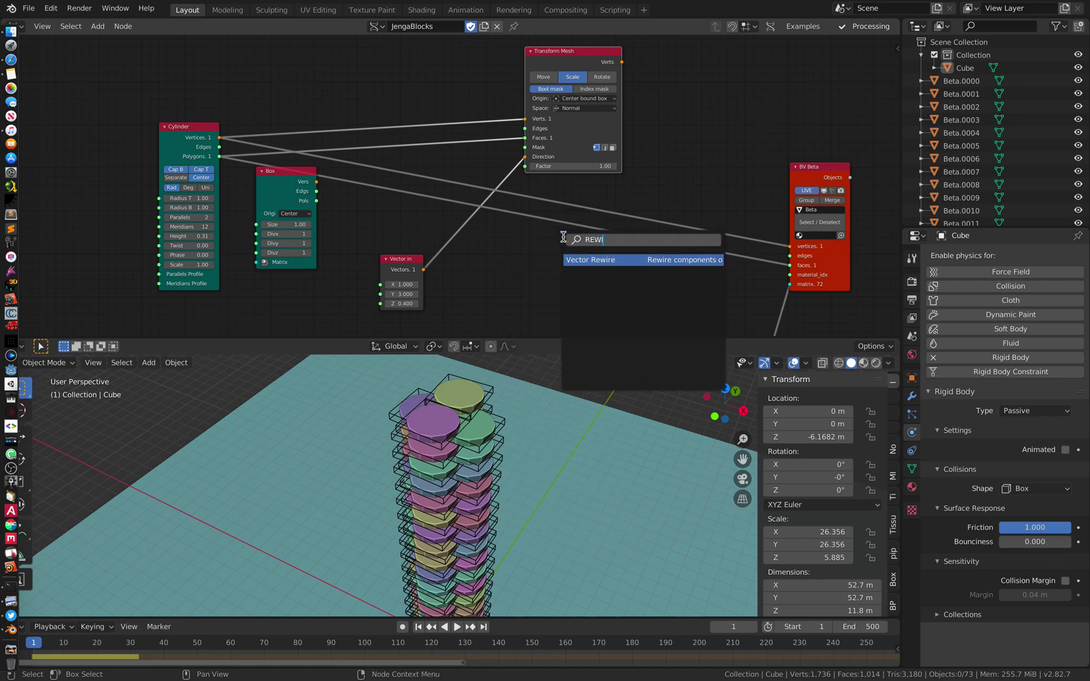
pyautogui.press('Return')
pyautogui.click(576, 186)
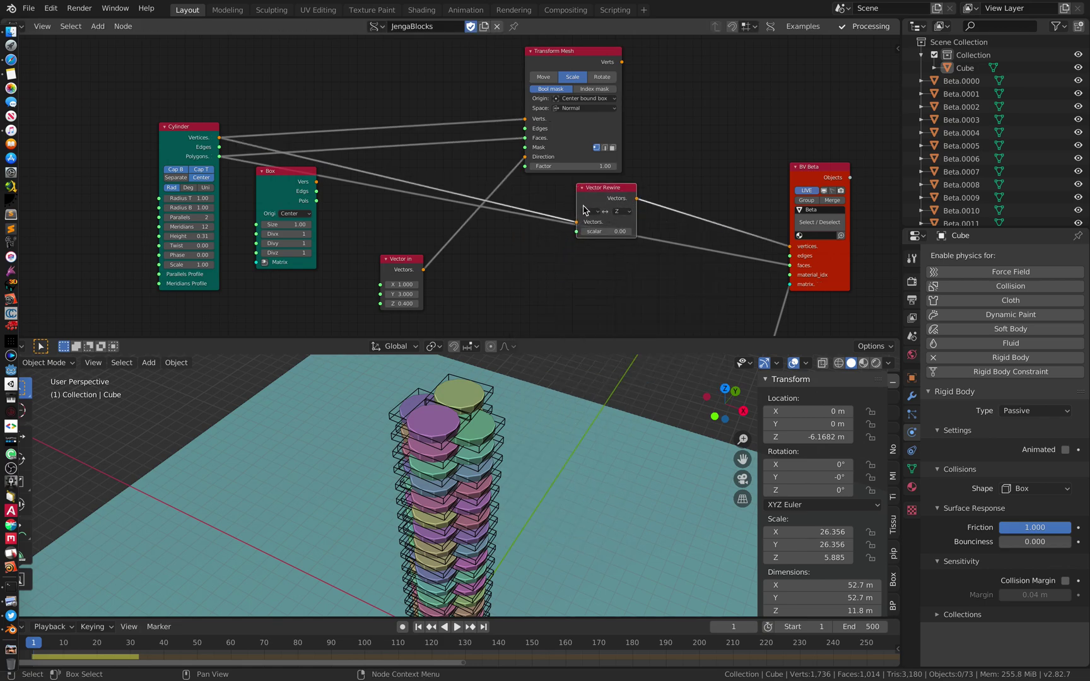
# Set the Vector Rewire node to swap the Z component with Y
pyautogui.click(585, 210)
pyautogui.click(593, 240)
pyautogui.click(620, 215)
pyautogui.click(623, 226)
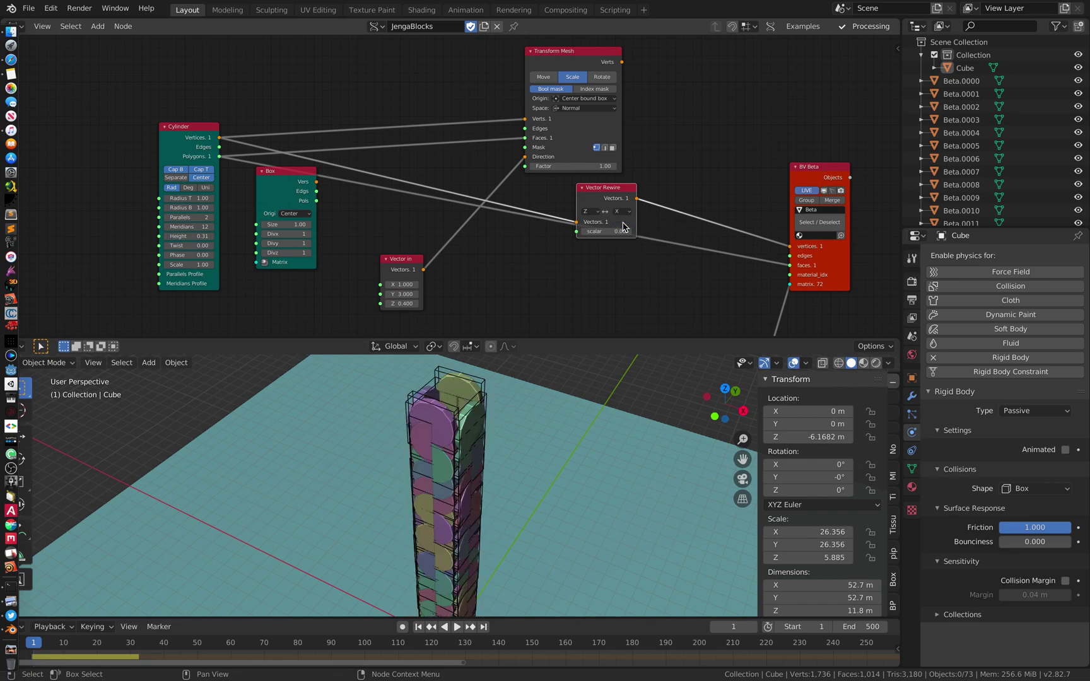
pyautogui.click(622, 216)
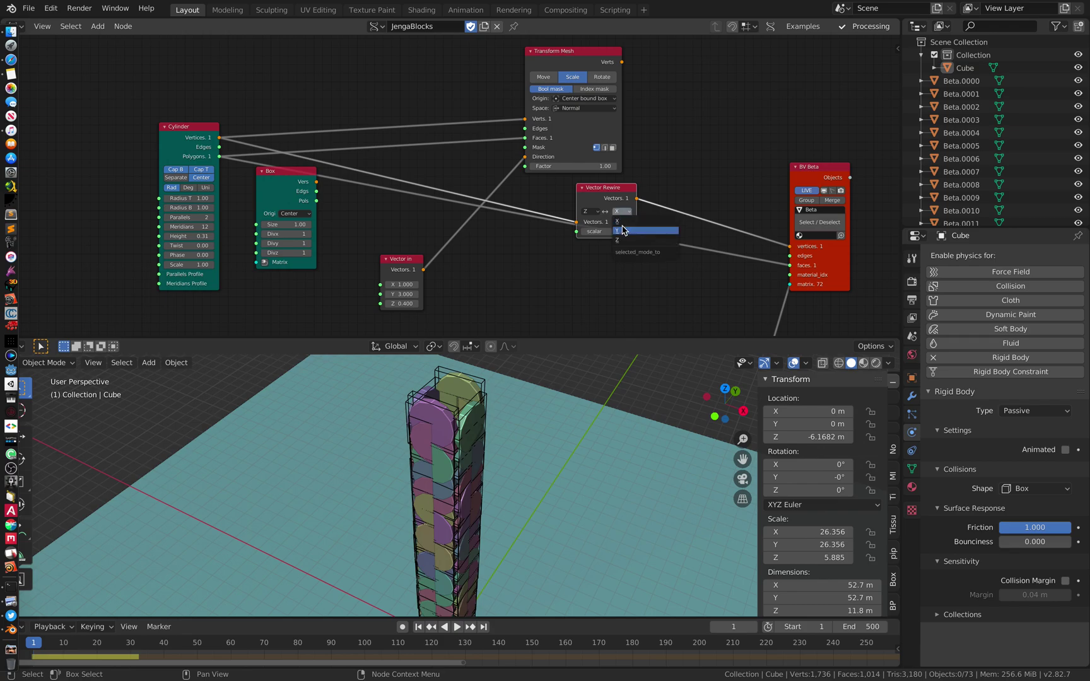
pyautogui.click(623, 230)
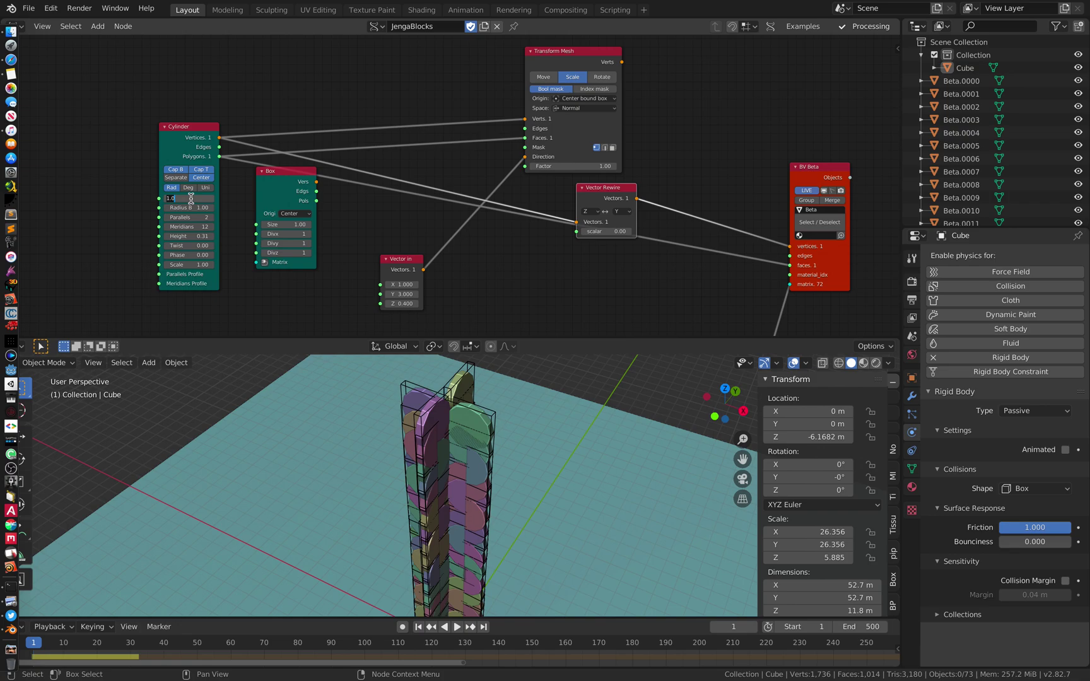
# Set the Cylinder's Radius T and Radius B to 0.10 and its Height to 2.95
pyautogui.press('Return')
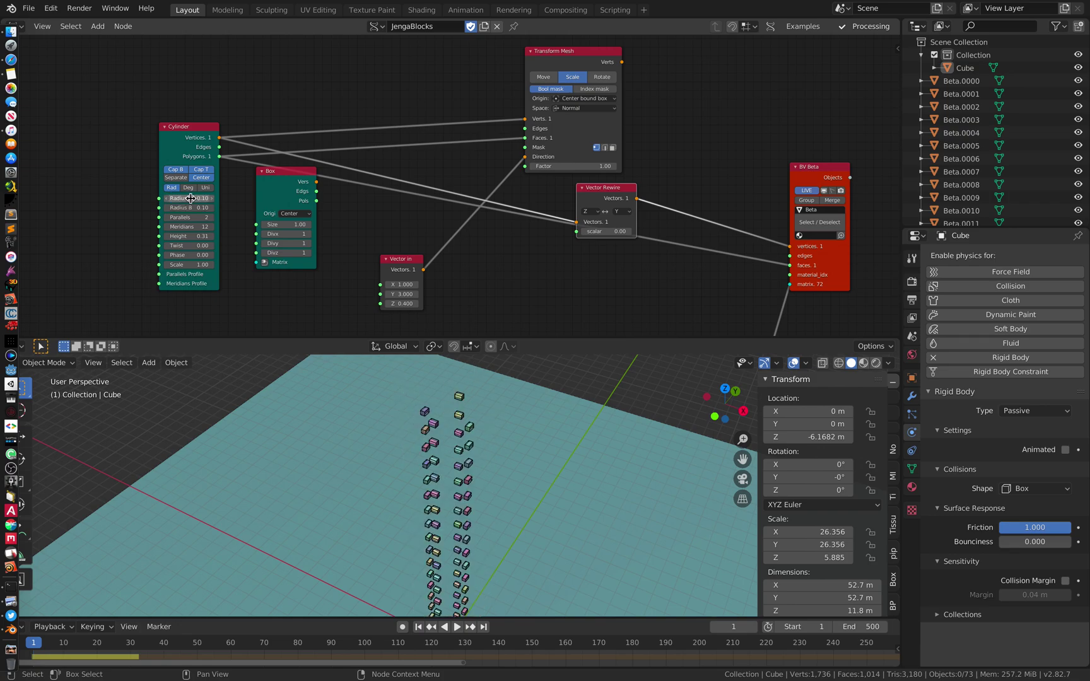
pyautogui.moveTo(188, 236); pyautogui.dragTo(247, 236)
# Play the simulation of the thin rod tower, stop it and return to frame 1
pyautogui.moveTo(363, 420); pyautogui.dragTo(430, 463, button='middle')
pyautogui.scroll(4, 440, 432)
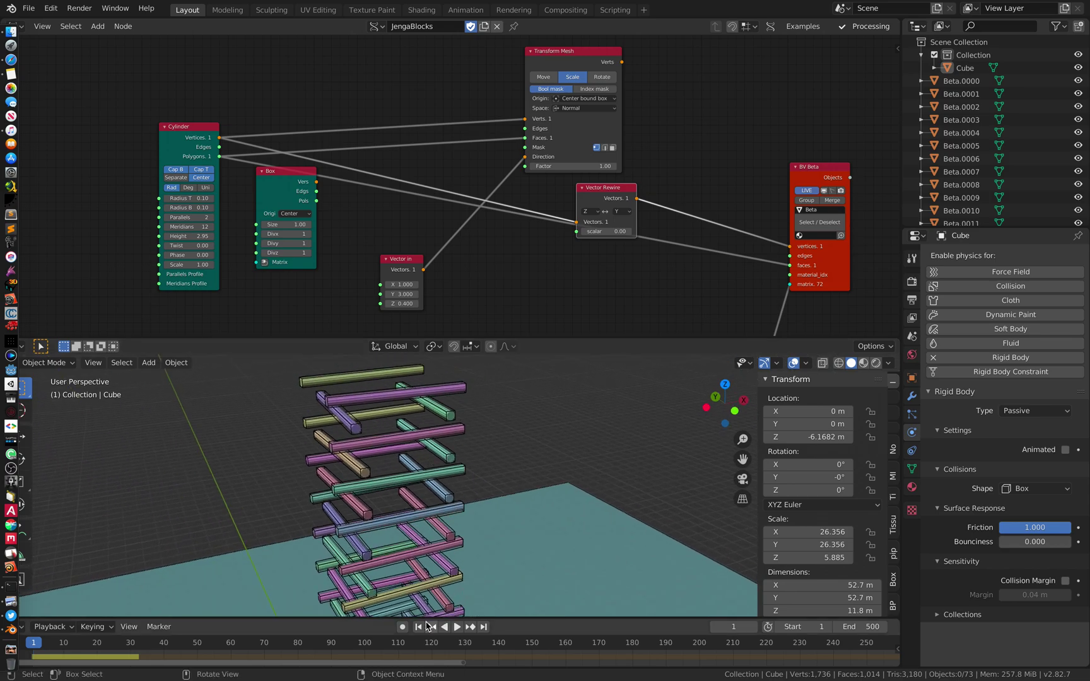
pyautogui.click(458, 627)
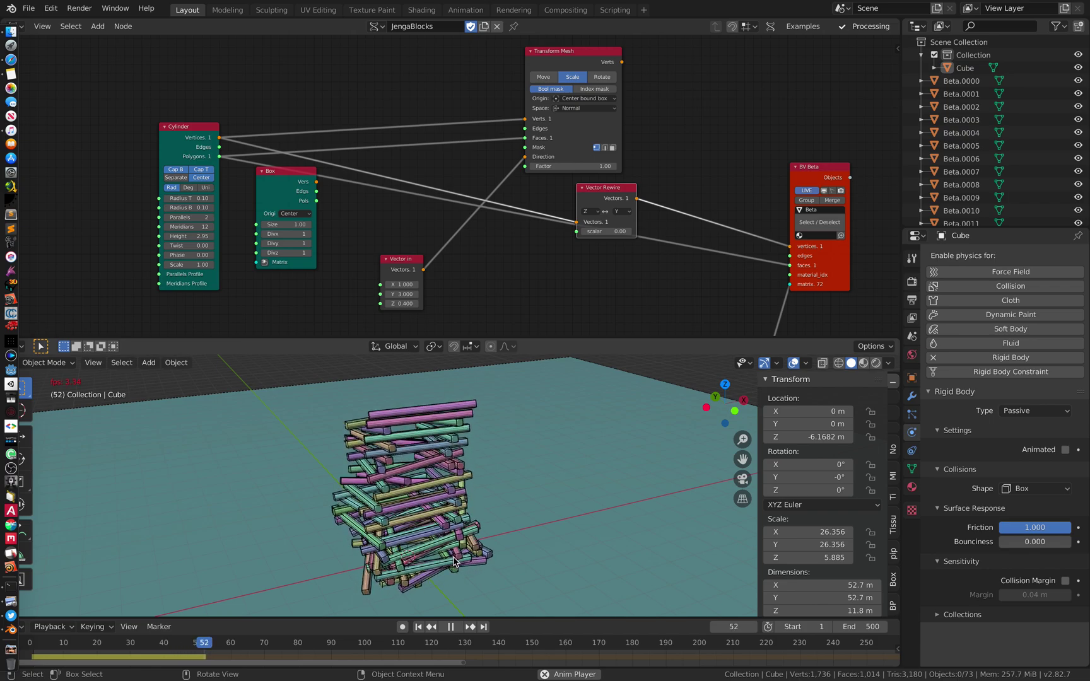
pyautogui.click(450, 627)
pyautogui.click(420, 630)
# Set the Step of the Z-direction Line node to 0.22 to close up the layers
pyautogui.moveTo(413, 555); pyautogui.dragTo(407, 404, button='middle')
pyautogui.moveTo(331, 161); pyautogui.dragTo(429, 265, button='middle')
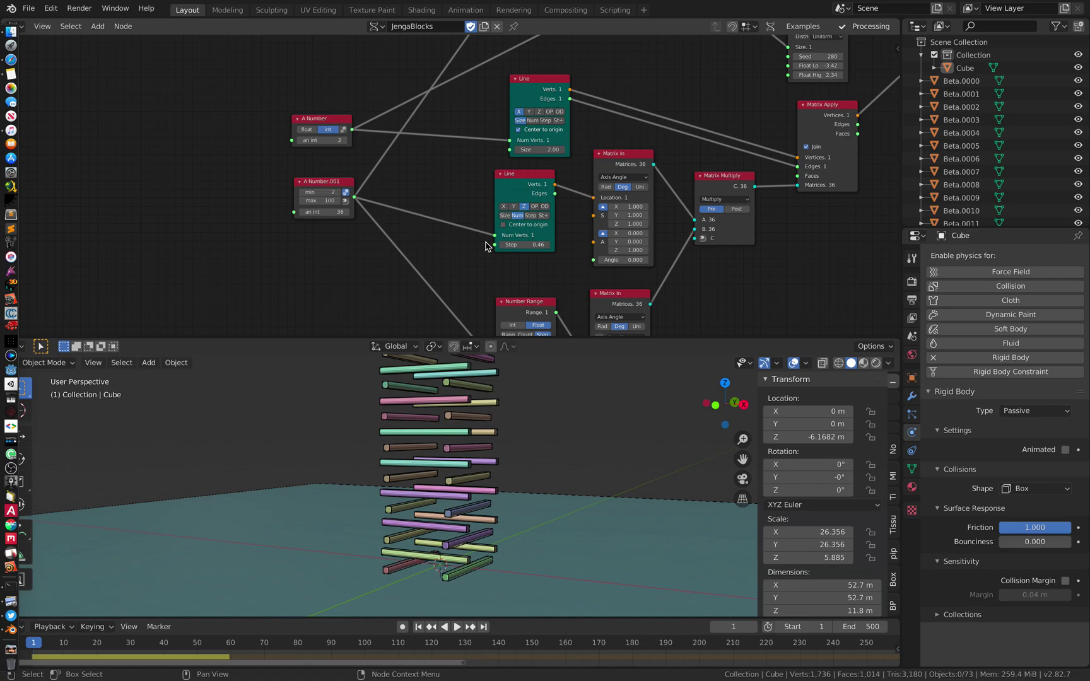
pyautogui.moveTo(530, 245); pyautogui.dragTo(499, 244)
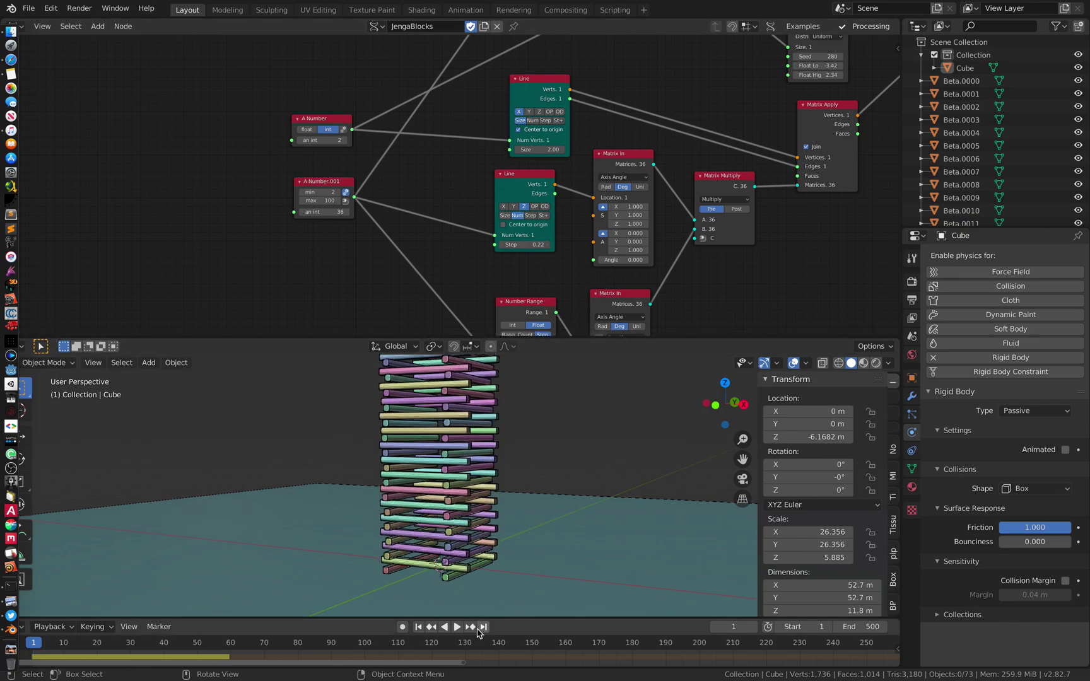
# Play the simulation of the tightly stacked rods, pause it at frame 42 and inspect the leaning tower from another side
pyautogui.click(463, 626)
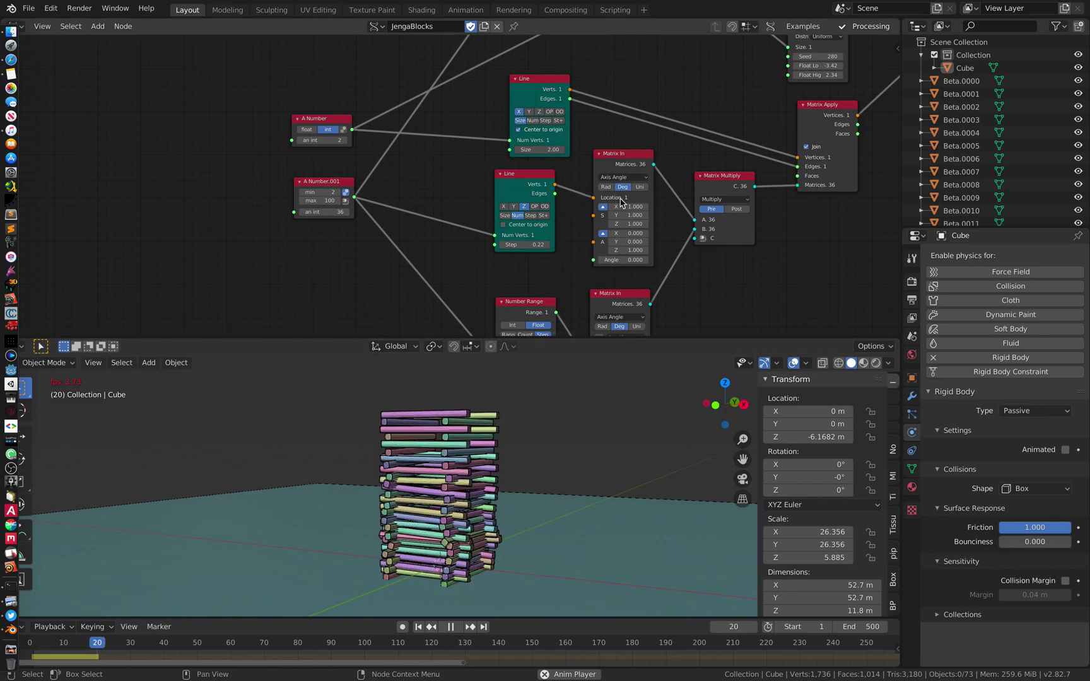
pyautogui.moveTo(513, 492); pyautogui.dragTo(513, 490, button='middle')
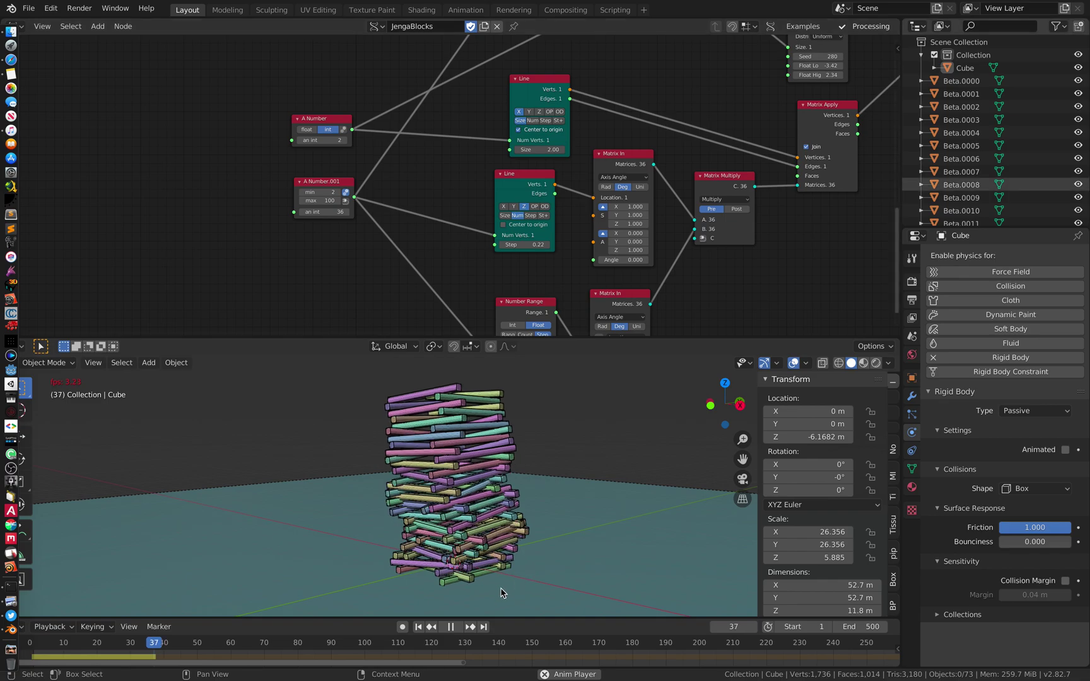
pyautogui.press('space')
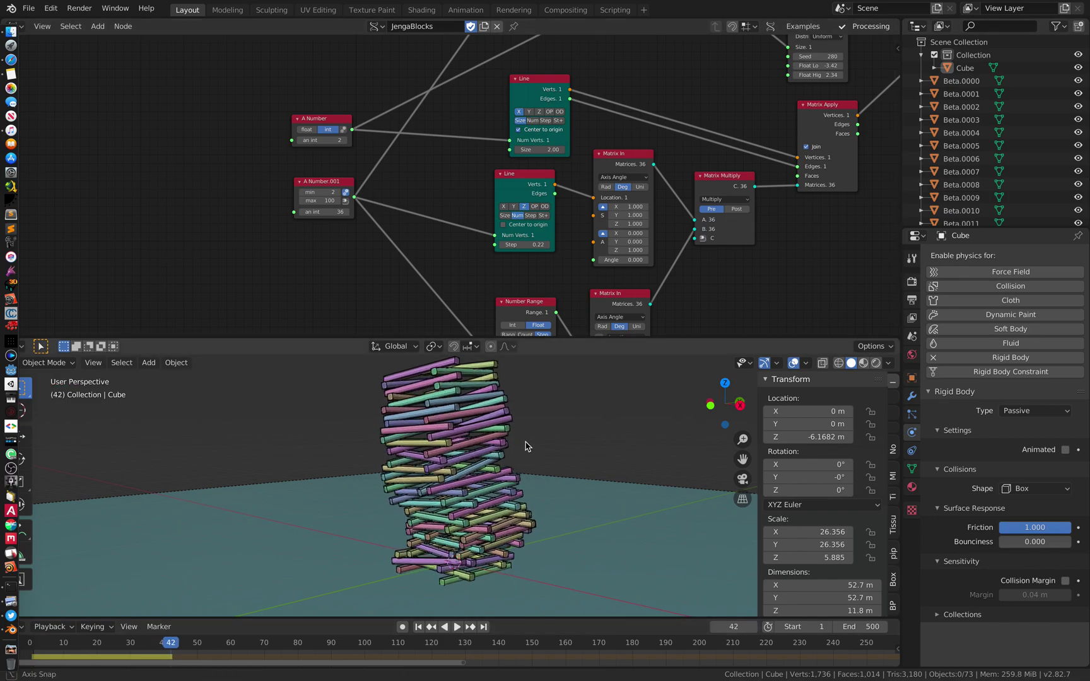
pyautogui.moveTo(466, 489); pyautogui.dragTo(524, 486, button='middle')
# Look through the generated Beta objects down to Beta.0071 and view the overall node tree around BV Beta
pyautogui.moveTo(1087, 71); pyautogui.dragTo(1087, 230)
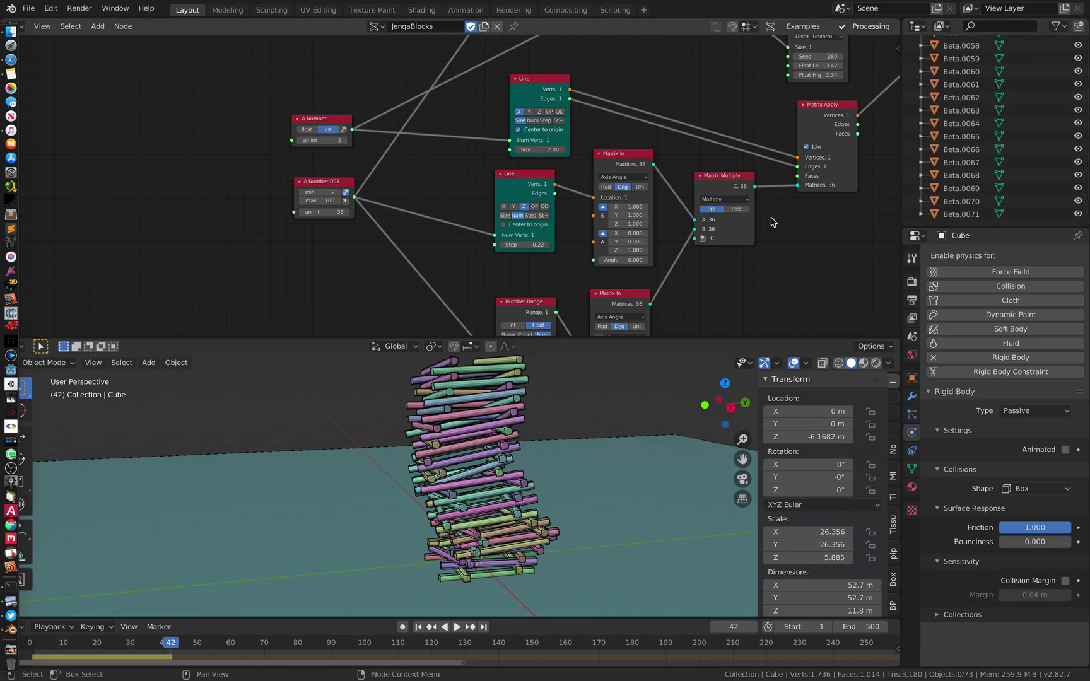
pyautogui.scroll(-3, 749, 210)
pyautogui.moveTo(750, 209); pyautogui.dragTo(547, 192, button='middle')
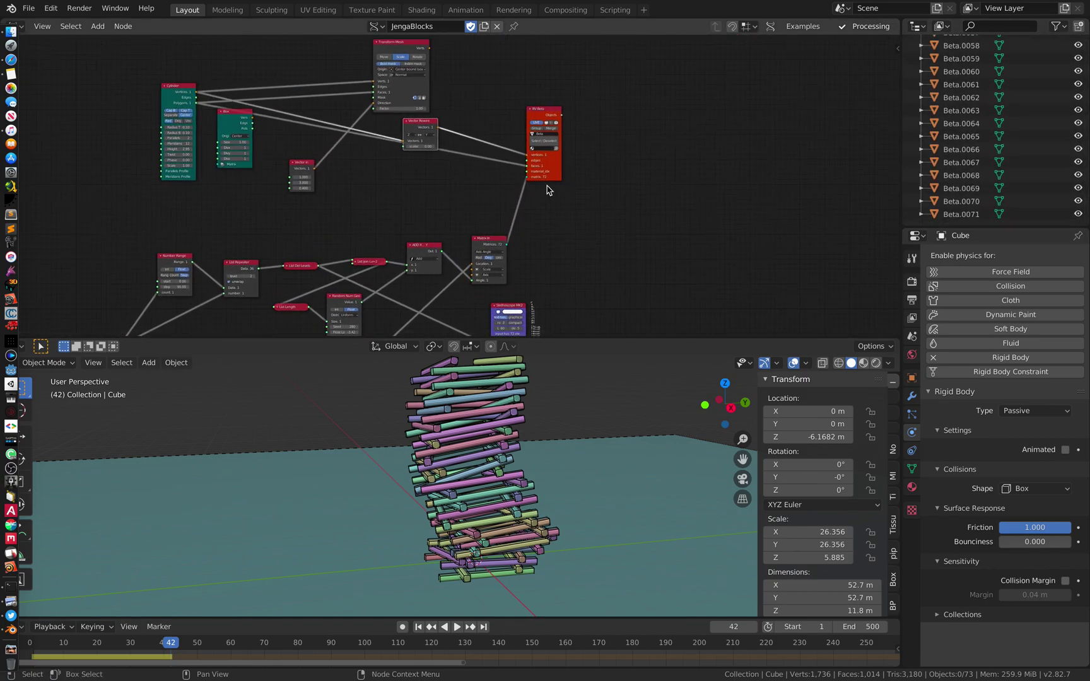
# Shift the BV Beta and Transform Mesh nodes aside to spread out the node layout
pyautogui.moveTo(560, 169); pyautogui.dragTo(579, 168)
pyautogui.scroll(2, 584, 231)
pyautogui.scroll(1, 369, 177)
pyautogui.moveTo(369, 177); pyautogui.dragTo(514, 190, button='middle')
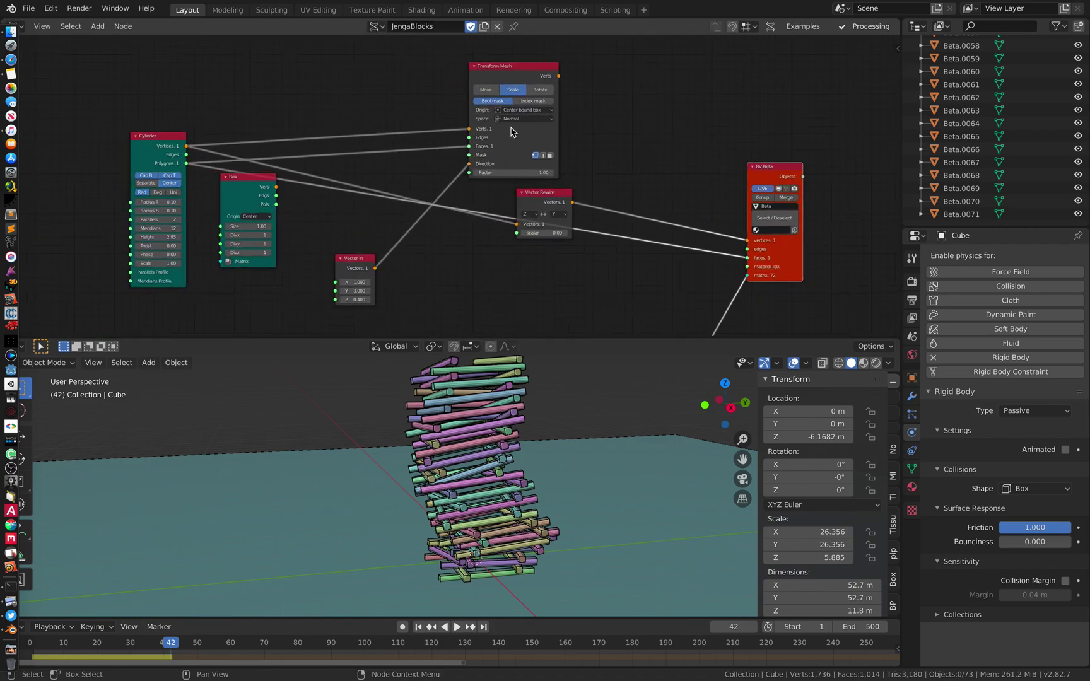
pyautogui.moveTo(522, 137); pyautogui.dragTo(492, 129)
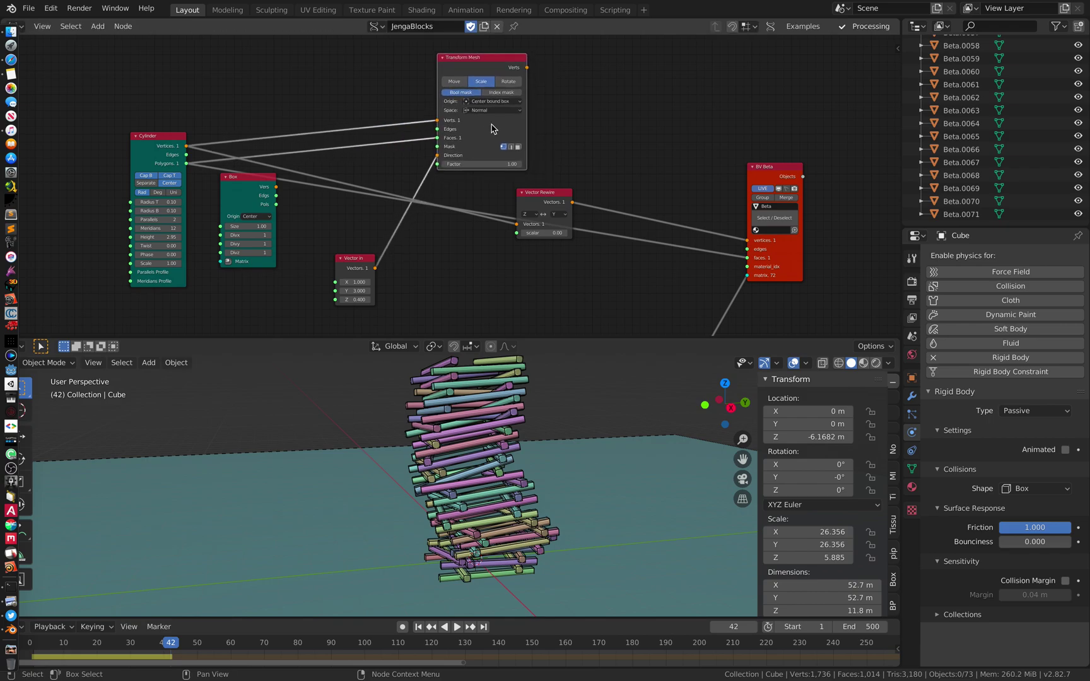
# Delete all nodes from the JengaBlocks node tree, keeping the generated rod objects in the scene
pyautogui.moveTo(579, 145); pyautogui.dragTo(582, 121, button='middle')
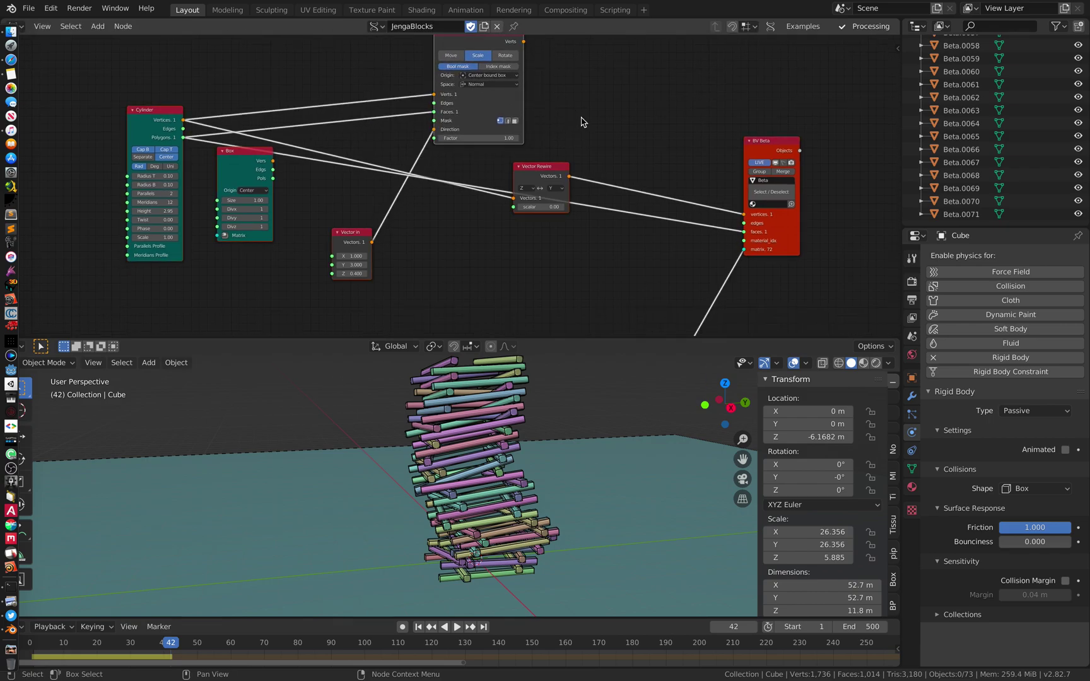
pyautogui.press('a')
pyautogui.press('x')
# Play the rod tower's simulation from frame 1 twice, viewing the collapse from different angles
pyautogui.click(418, 626)
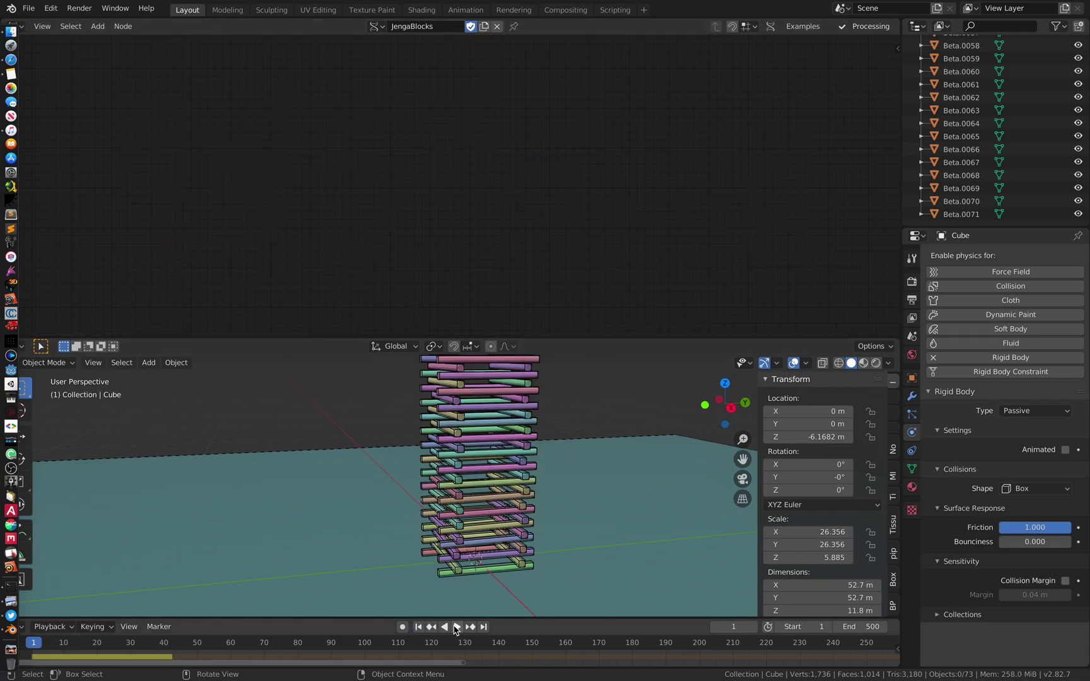
pyautogui.click(457, 626)
pyautogui.moveTo(535, 504); pyautogui.dragTo(477, 591, button='middle')
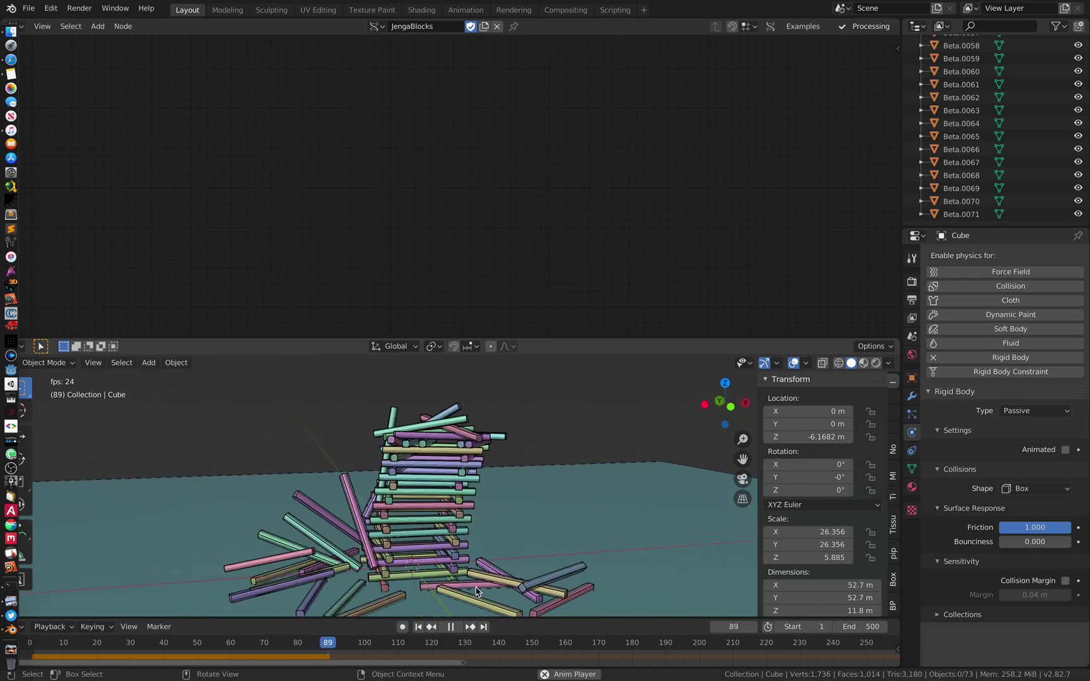
pyautogui.click(418, 626)
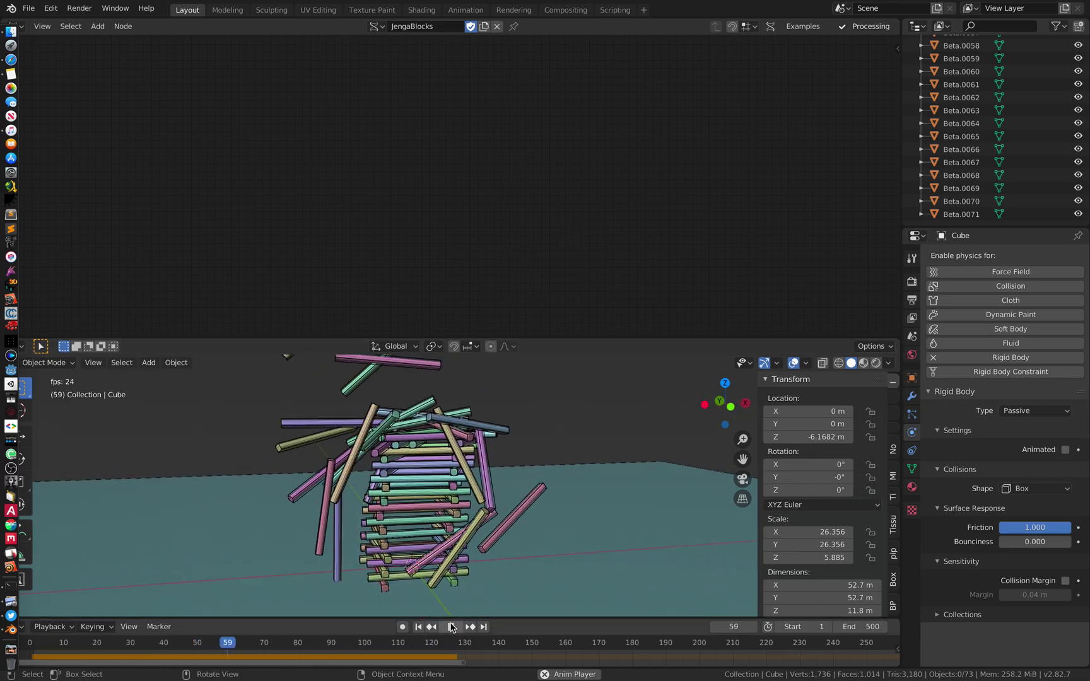
pyautogui.moveTo(599, 542); pyautogui.dragTo(486, 587, button='middle')
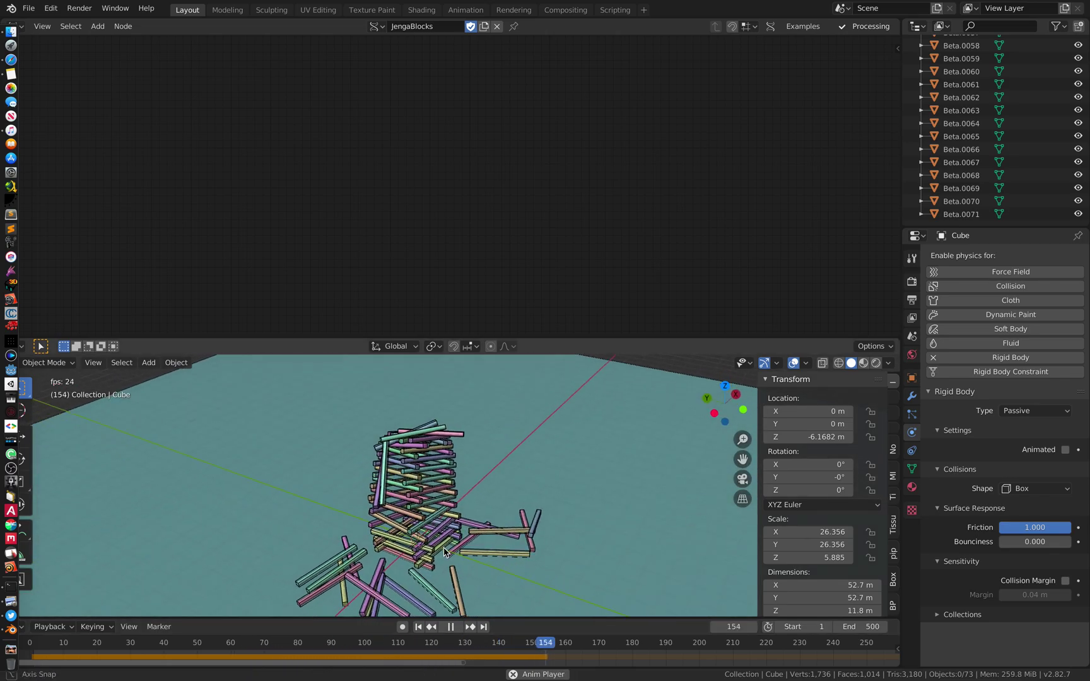
# Replay the simulation from frame 1 and, during playback, move the ground cube to about X -0.22 m, Y 0.28 m, Z -6.22 m
pyautogui.click(421, 628)
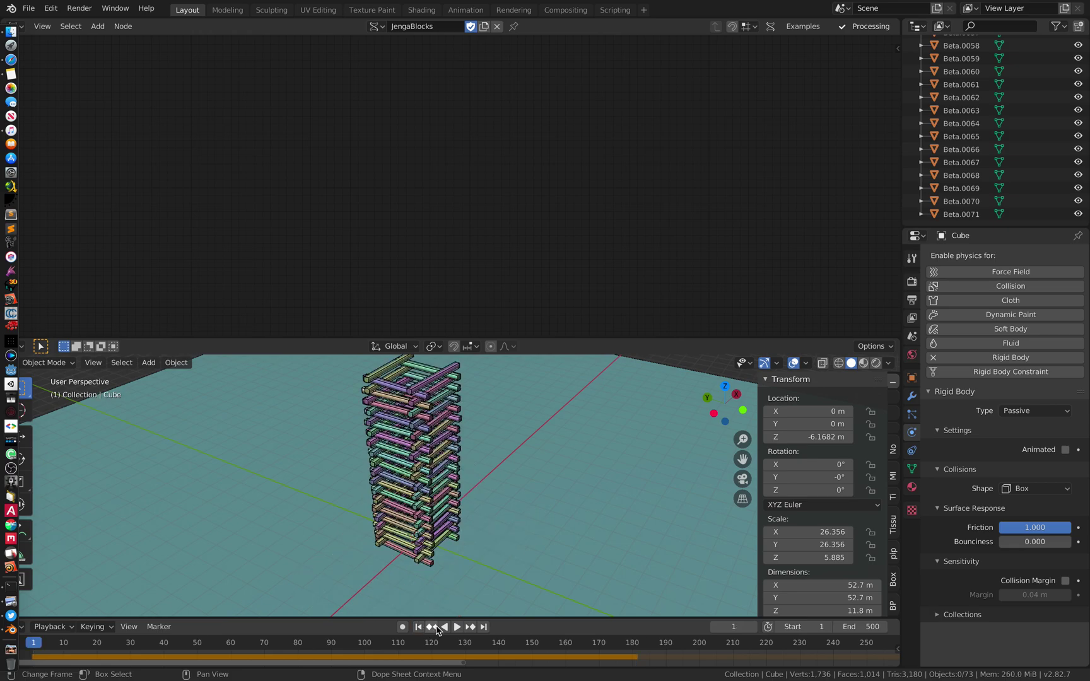
pyautogui.click(457, 627)
pyautogui.moveTo(457, 626); pyautogui.dragTo(546, 520, button='middle')
pyautogui.press('g')
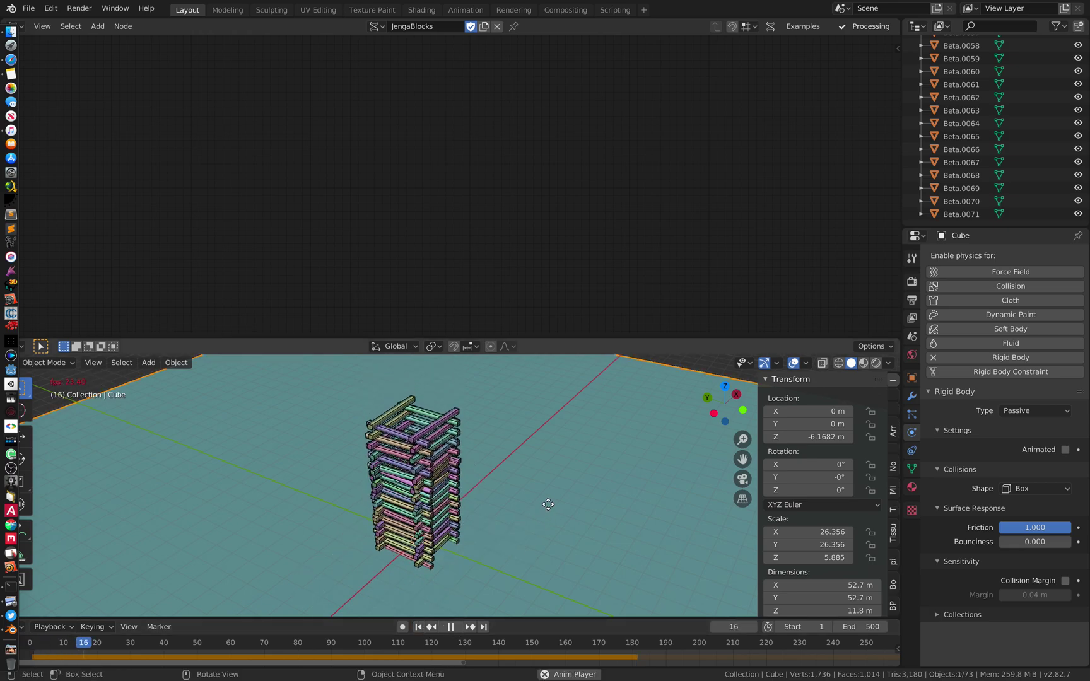
pyautogui.click(540, 525)
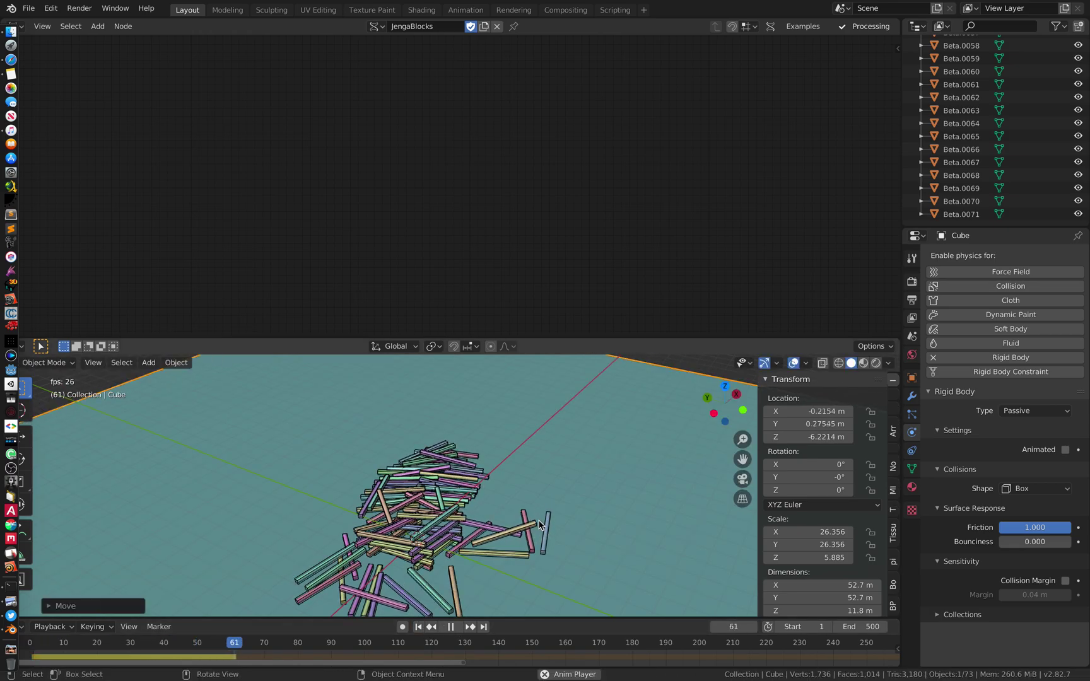
pyautogui.press('Escape')
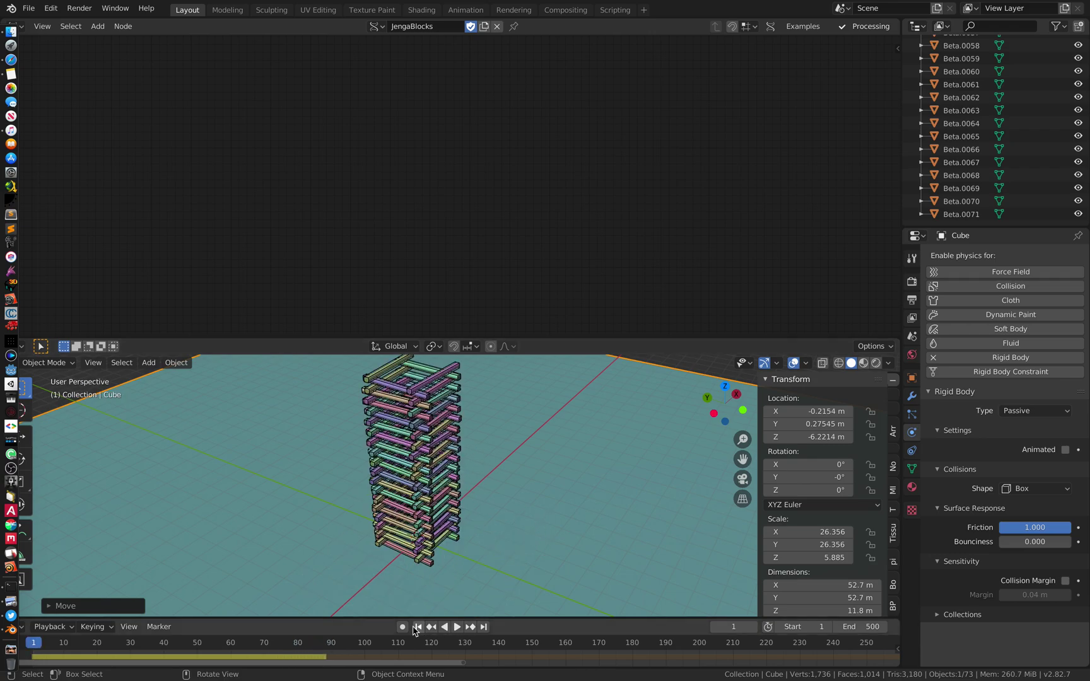
# Run the simulation briefly, stop it and enable the Animated rigid body setting on the ground cube
pyautogui.click(456, 626)
pyautogui.press('space')
pyautogui.click(1065, 450)
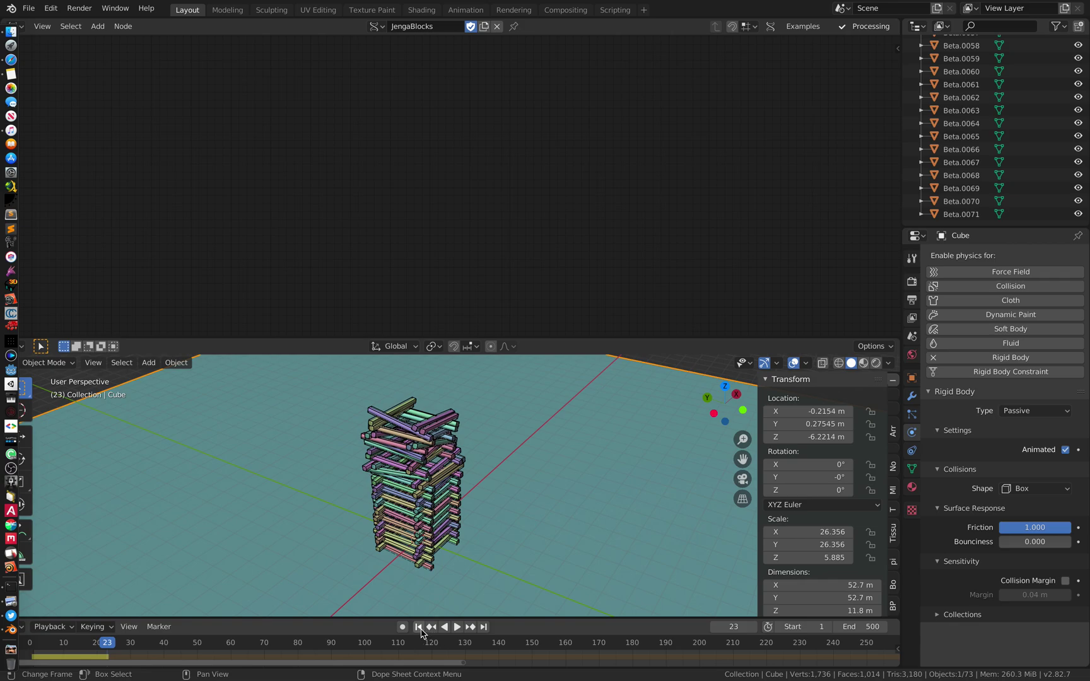
# Play the simulation and shake the ground cube to about X -1.22 m, Y 2.18 m, Z -5.96 m, stopping at frame 161
pyautogui.press('space')
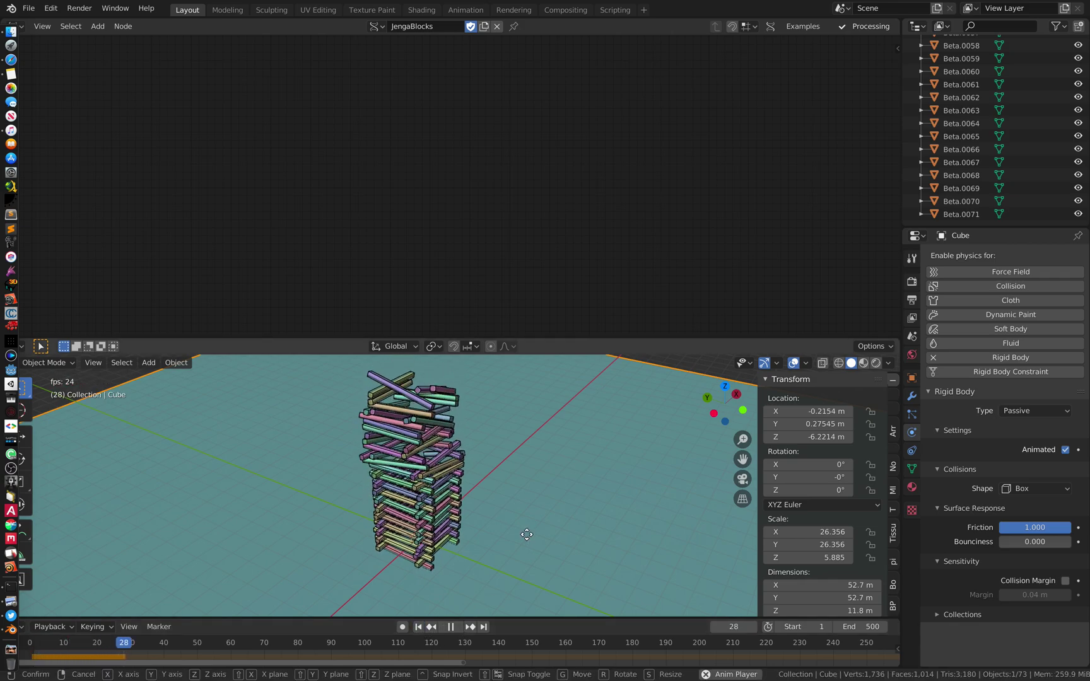
pyautogui.press('g')
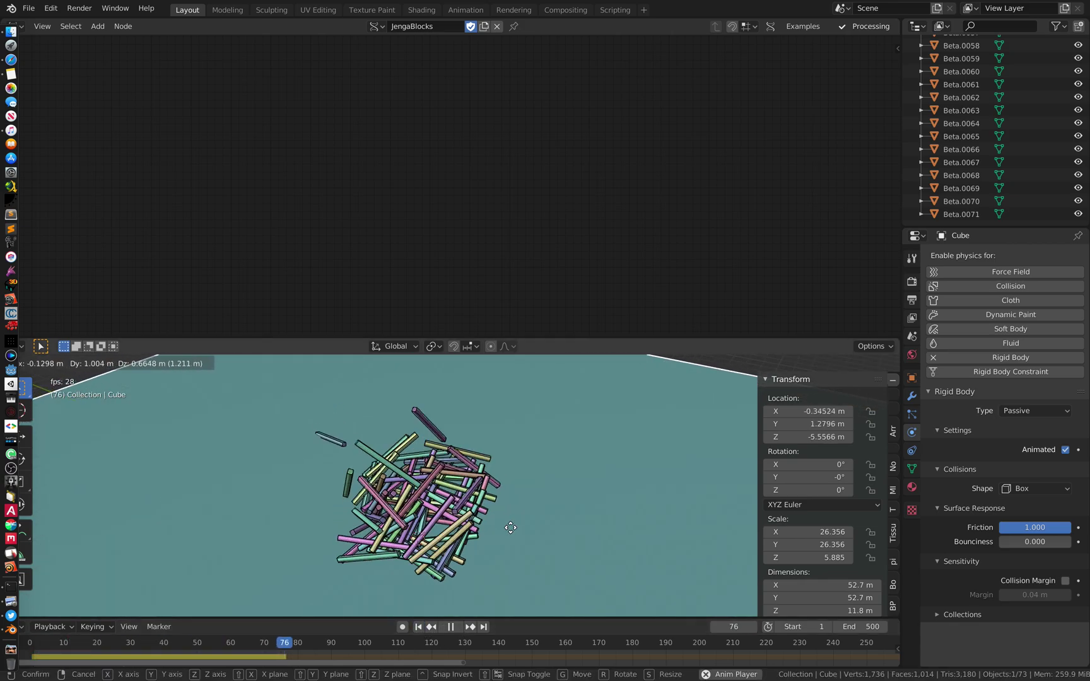
pyautogui.click(459, 525)
pyautogui.moveTo(455, 523)
pyautogui.mouseDown(button='middle')
pyautogui.moveTo(567, 518)
pyautogui.moveTo(438, 522)
pyautogui.mouseUp(button='middle')
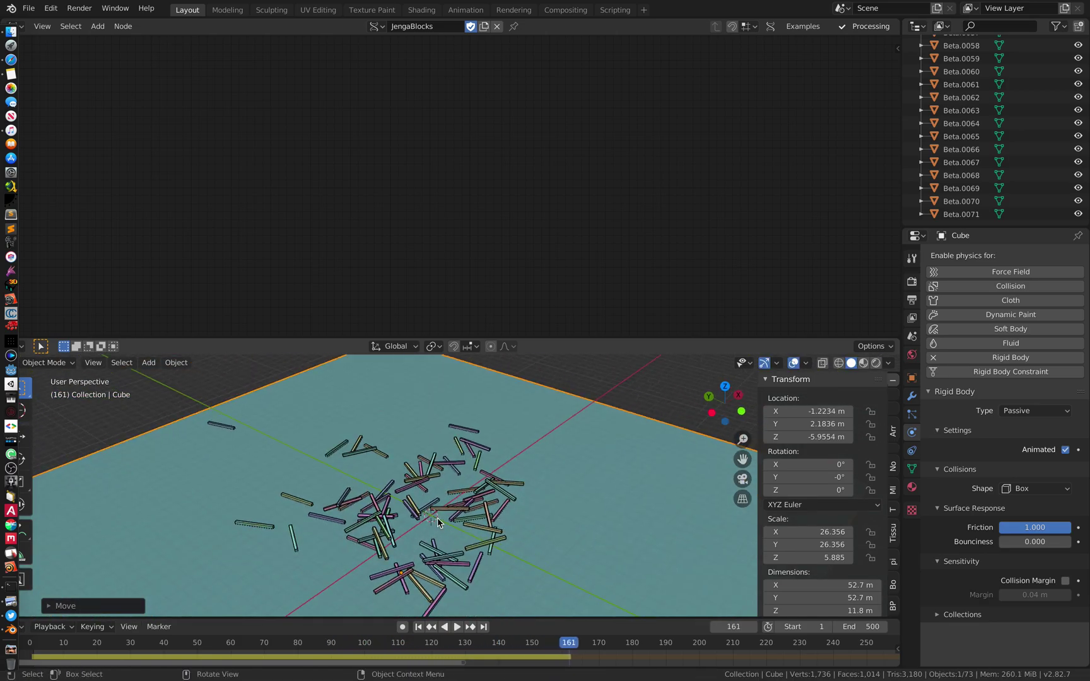
# Switch to the browser to view the "zenga block" image results, then return to Blender and inspect the scattered rods from another side
pyautogui.hotkey('ctrl', 'Left')
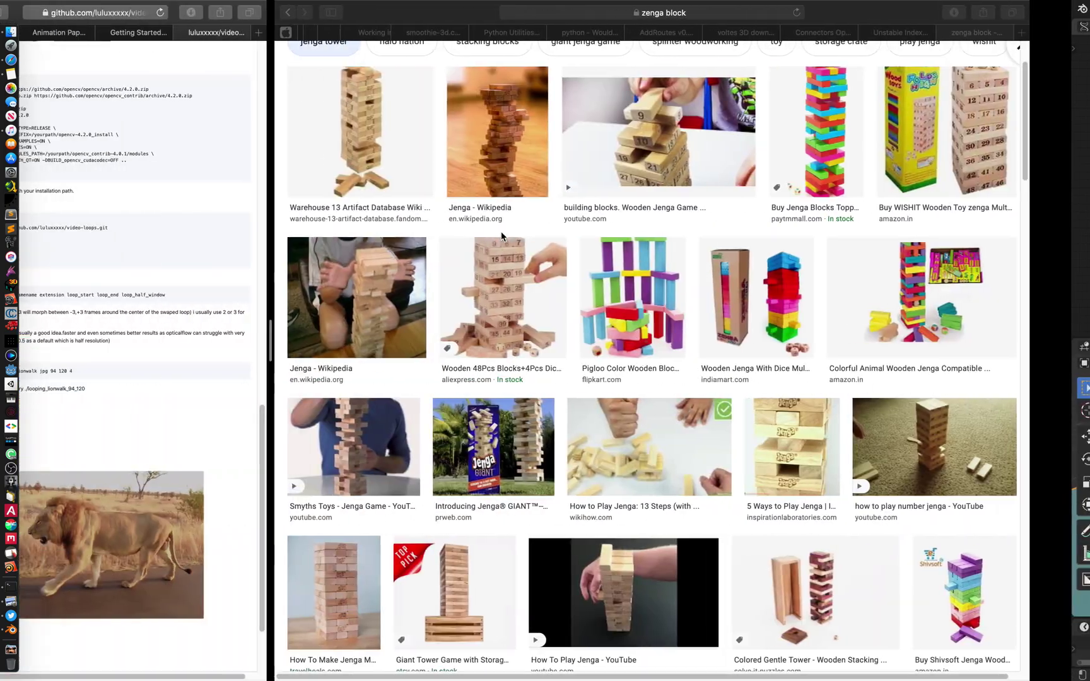
pyautogui.scroll(3, 530, 264)
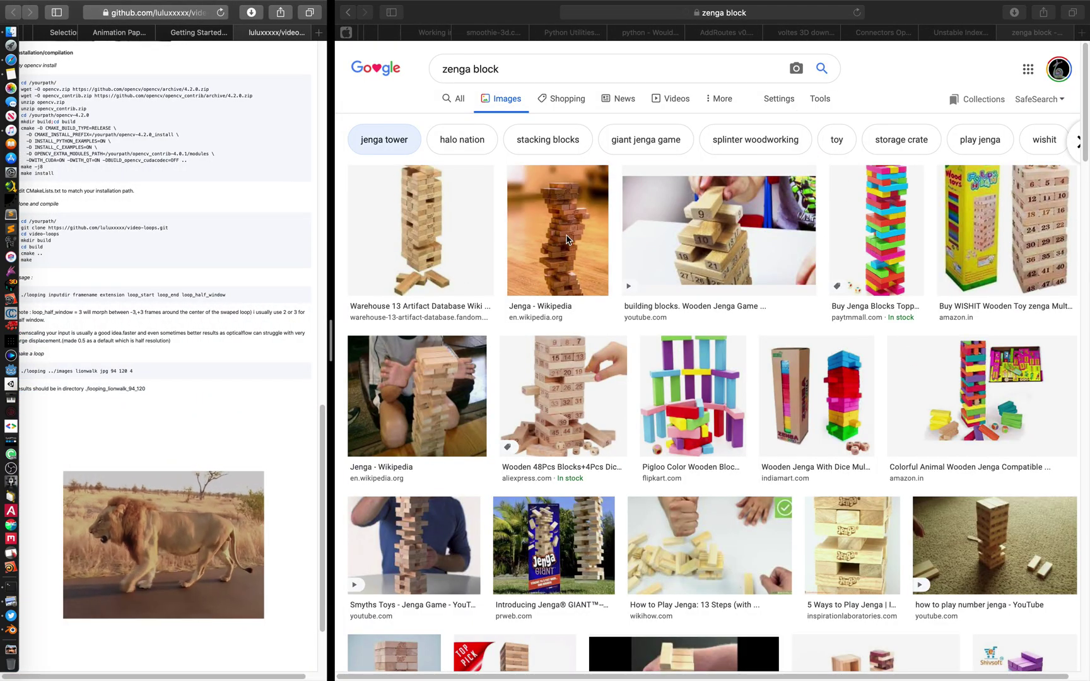
pyautogui.hotkey('ctrl', 'Right')
pyautogui.moveTo(575, 424); pyautogui.dragTo(471, 433, button='middle')
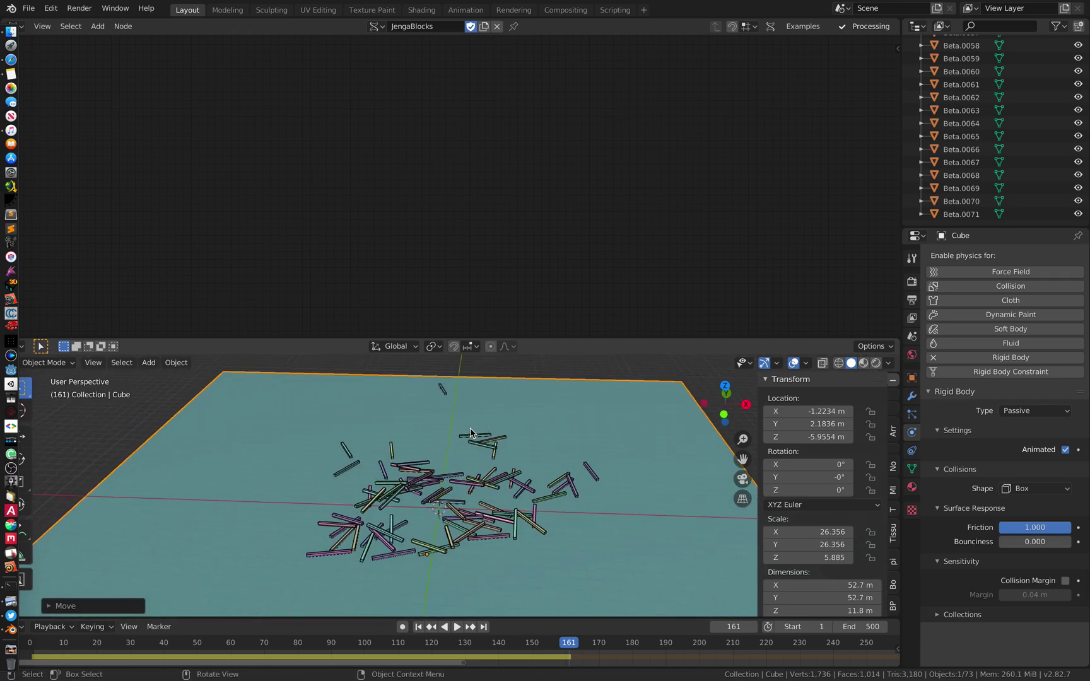